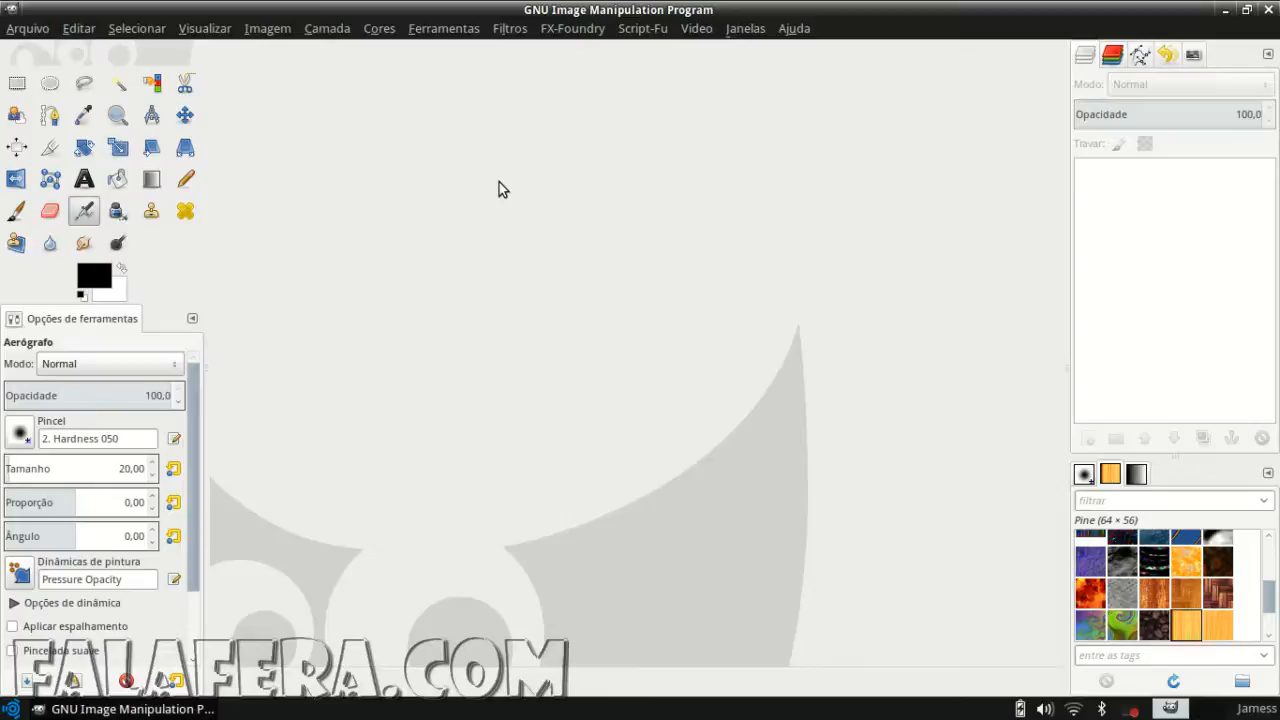
Open the image 10807_dragon_ball_z.jpg from the Walls folder
key(ctrl+o)
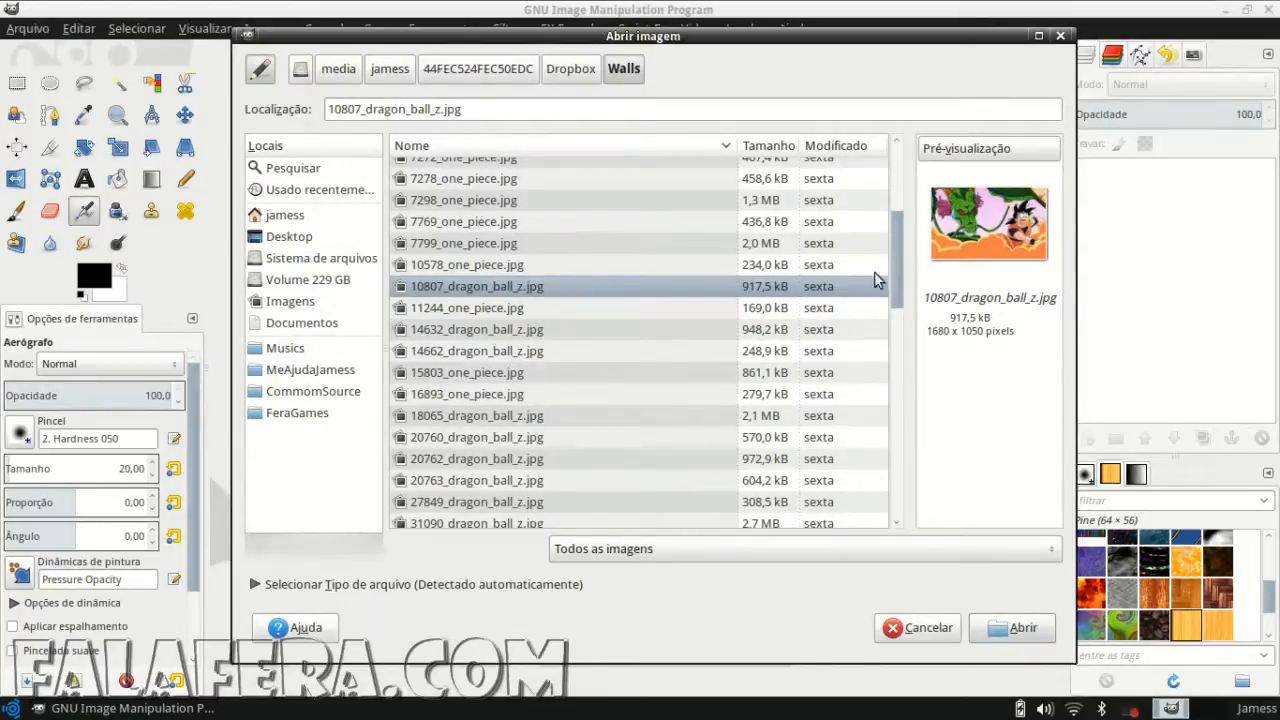
click(1012, 628)
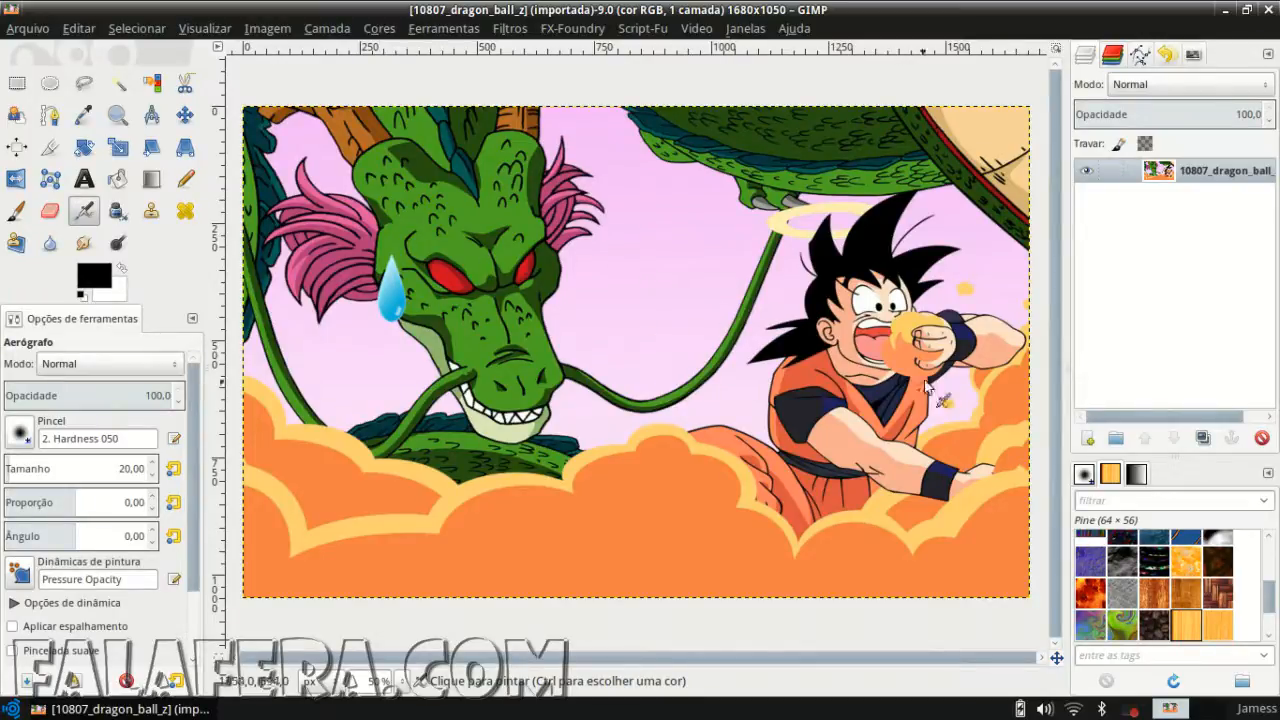
Add the text "Goku" on the orange clouds near the image's lower edge and enlarge it to 150 px
click(84, 180)
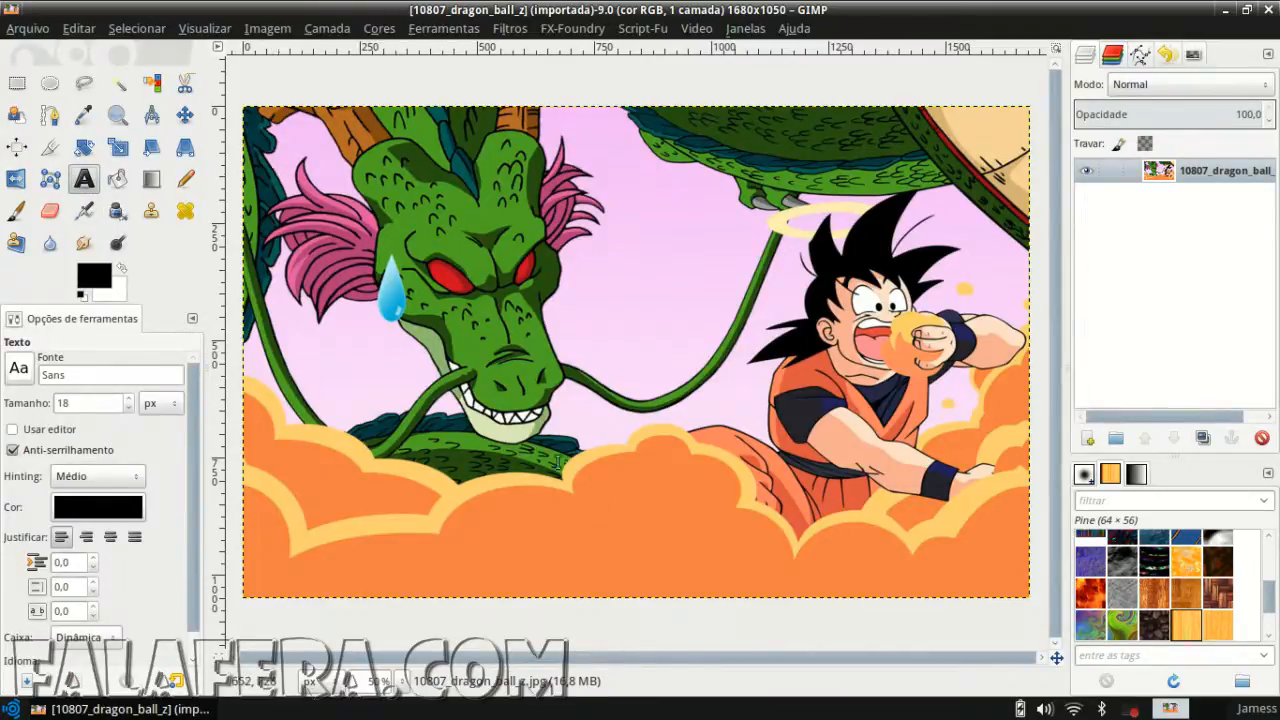
click(656, 497)
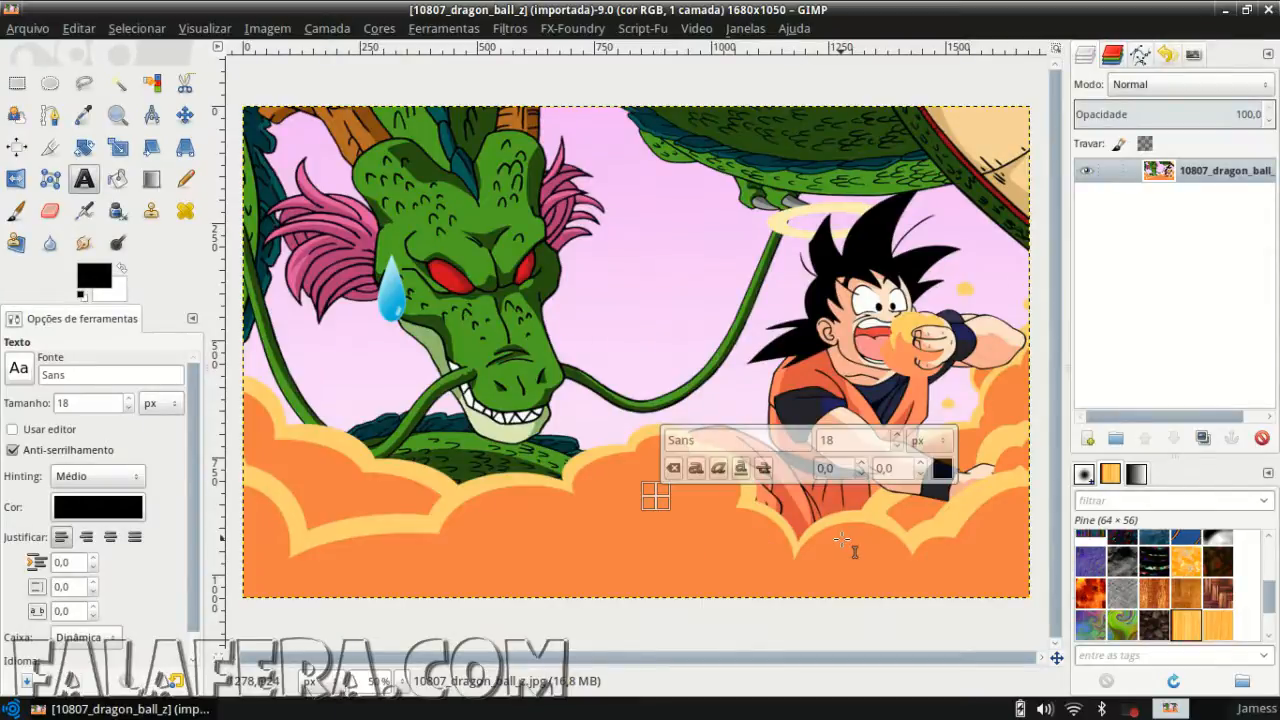
text(Goku)
key(ctrl+a)
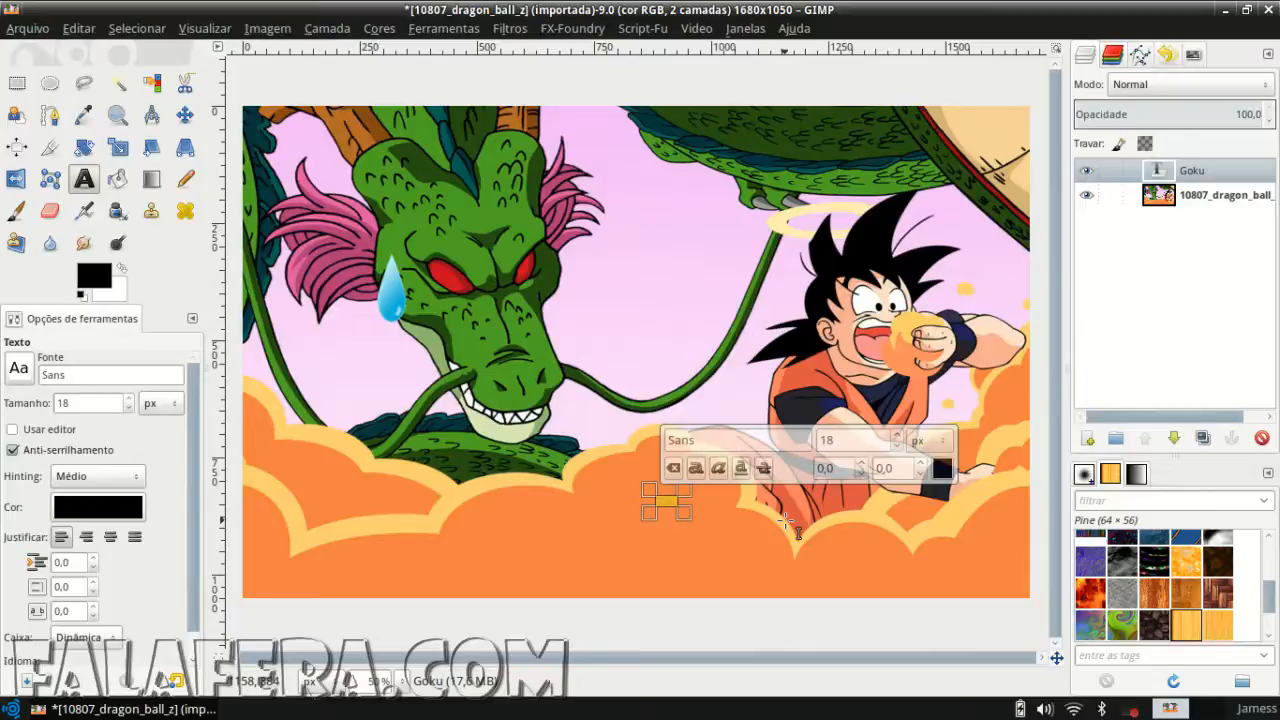
click(895, 435)
click(895, 435)
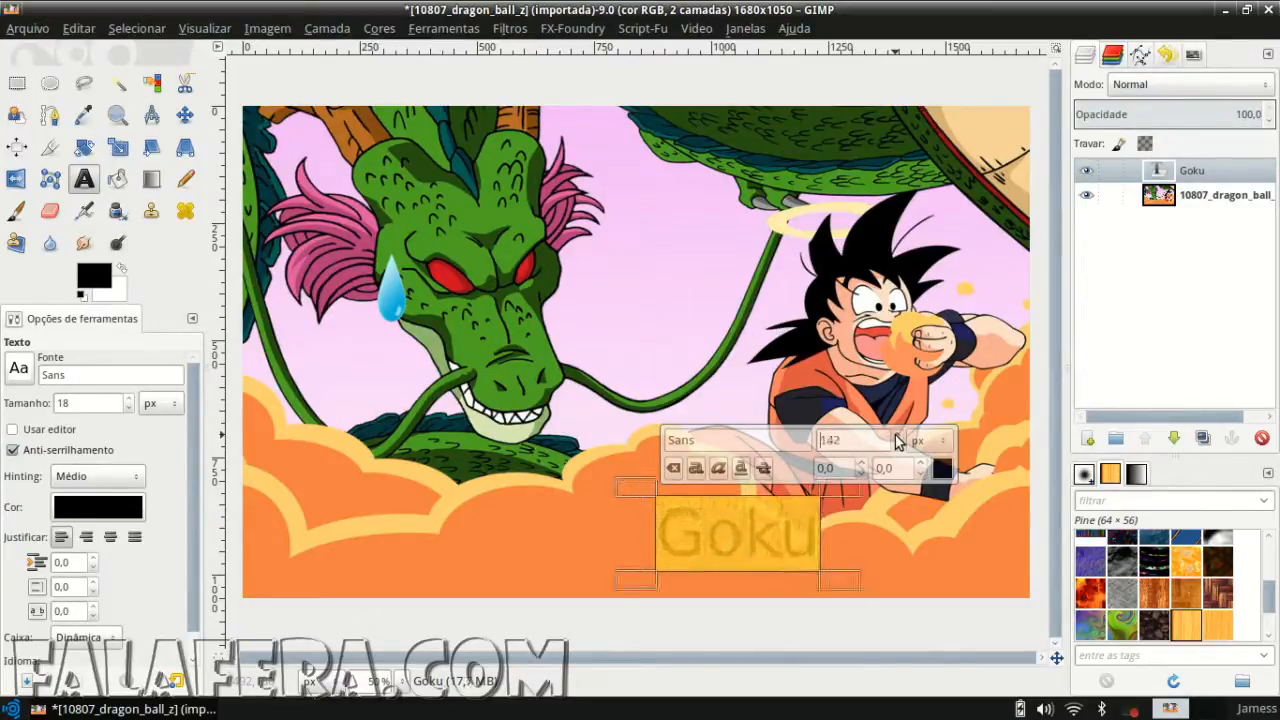
click(895, 435)
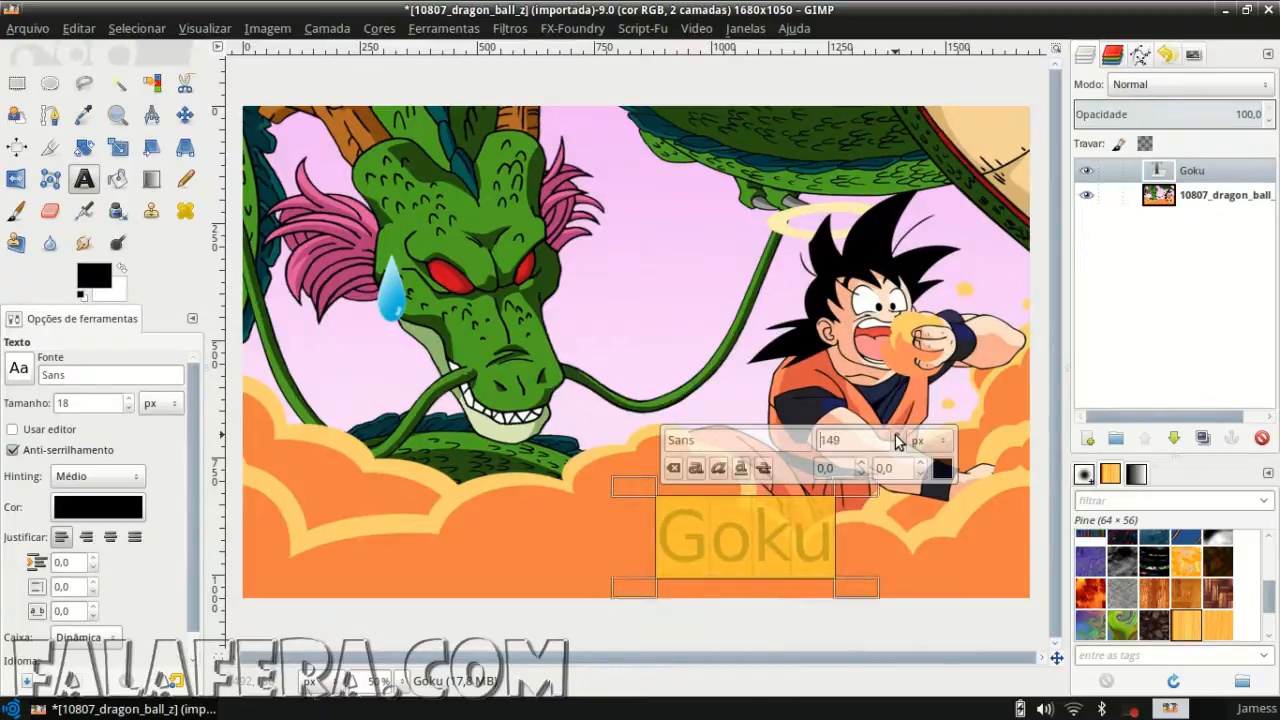
Shift the Goku text slightly up and left, and make all of its letters bold
click(185, 115)
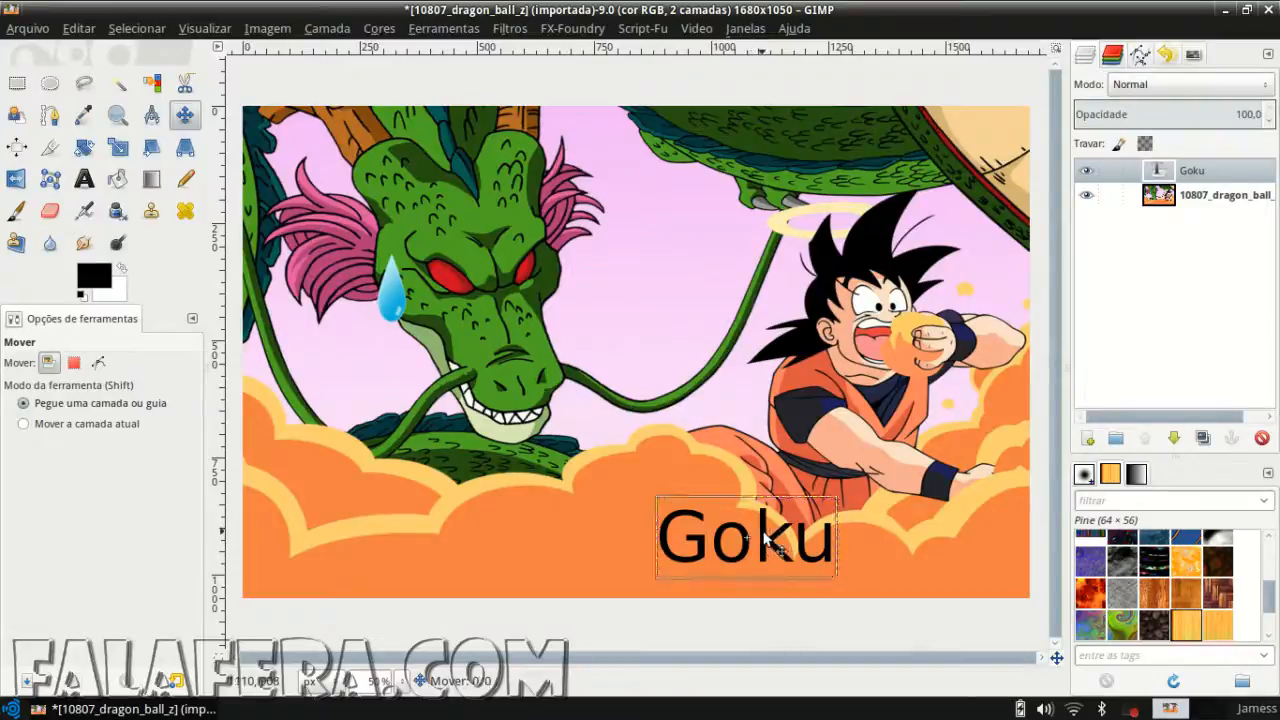
drag(763, 535, 725, 497)
key(t)
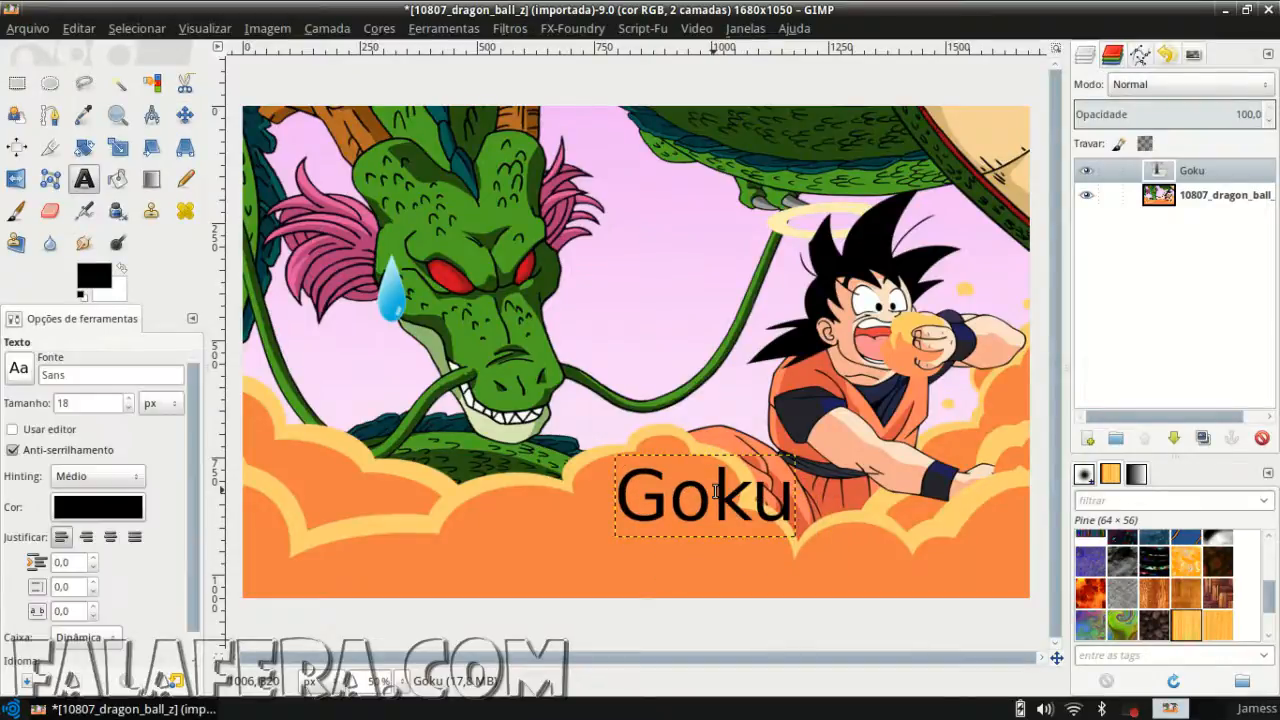
double_click(727, 491)
click(655, 430)
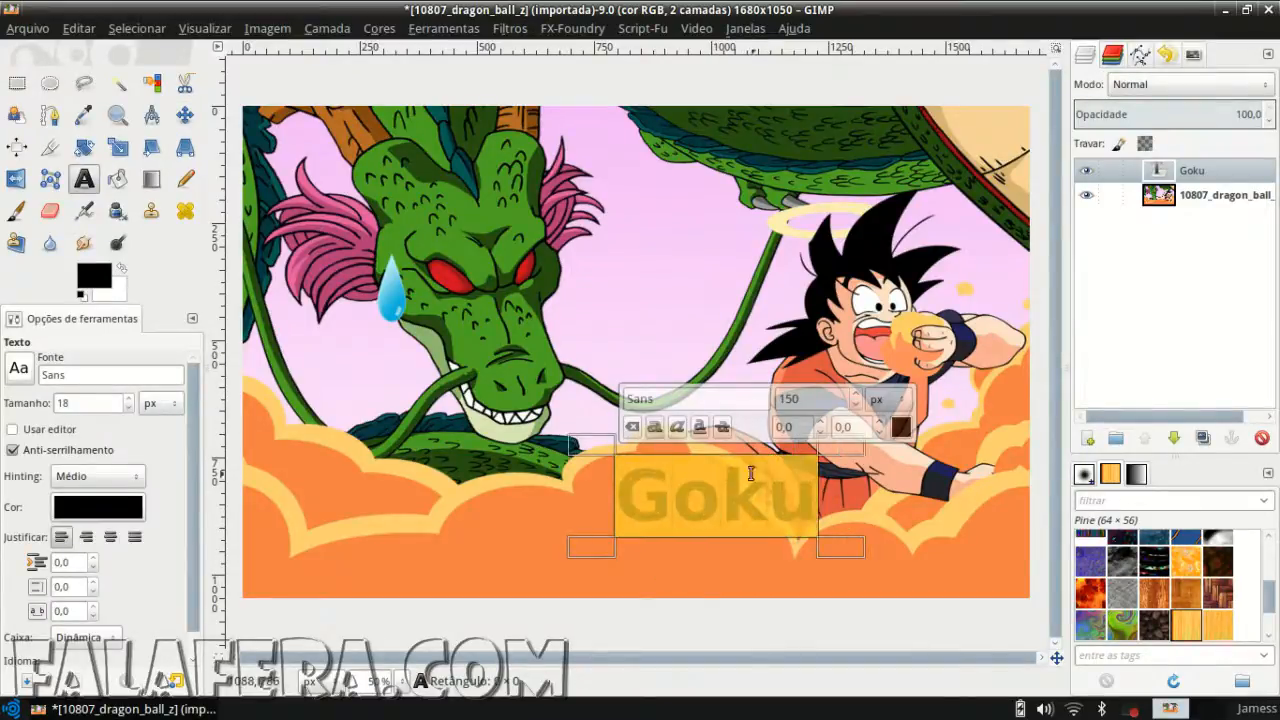
click(757, 483)
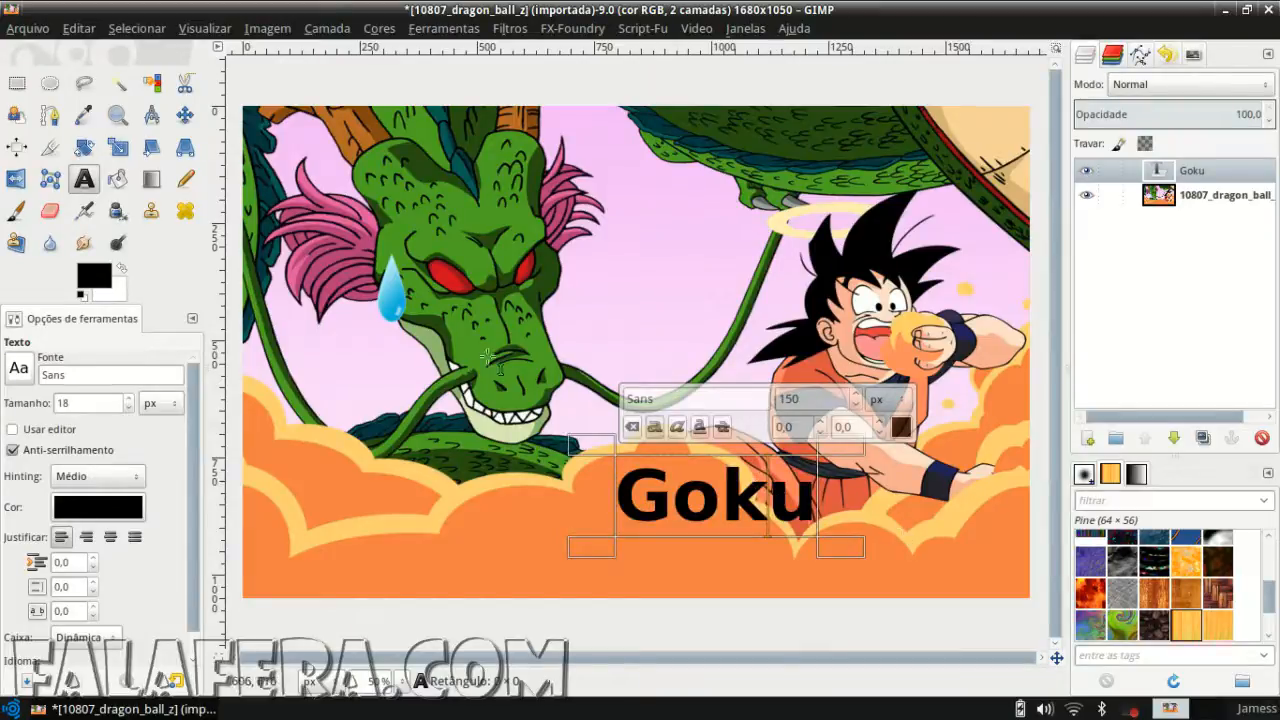
Reposition the bold Goku text onto the orange clouds at the lower middle of the image
key(m)
drag(715, 500, 645, 545)
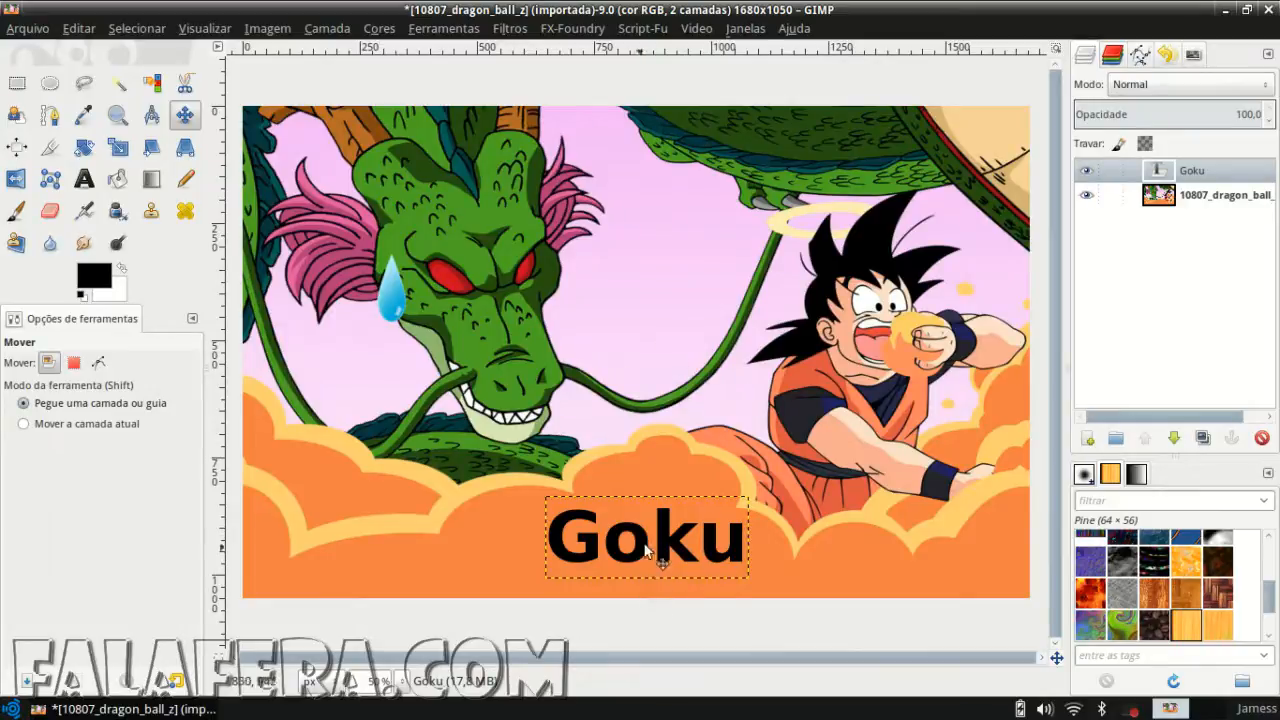
drag(642, 545, 640, 547)
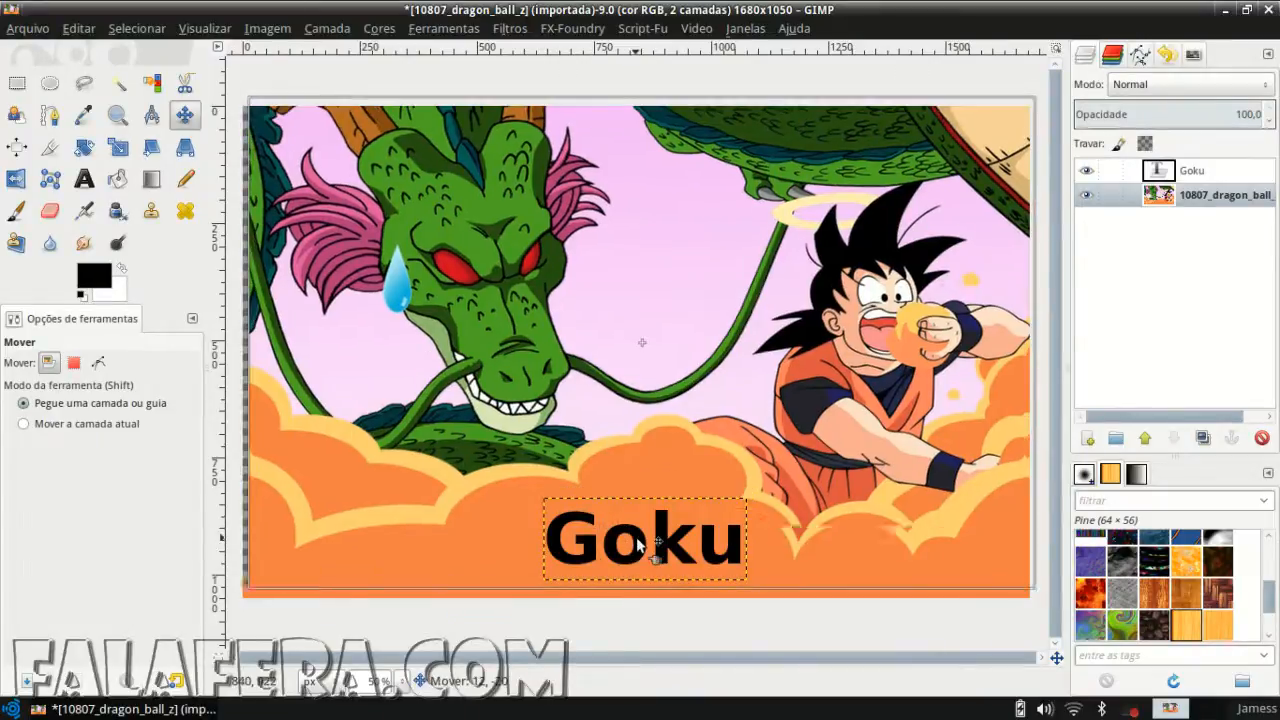
drag(643, 543, 813, 147)
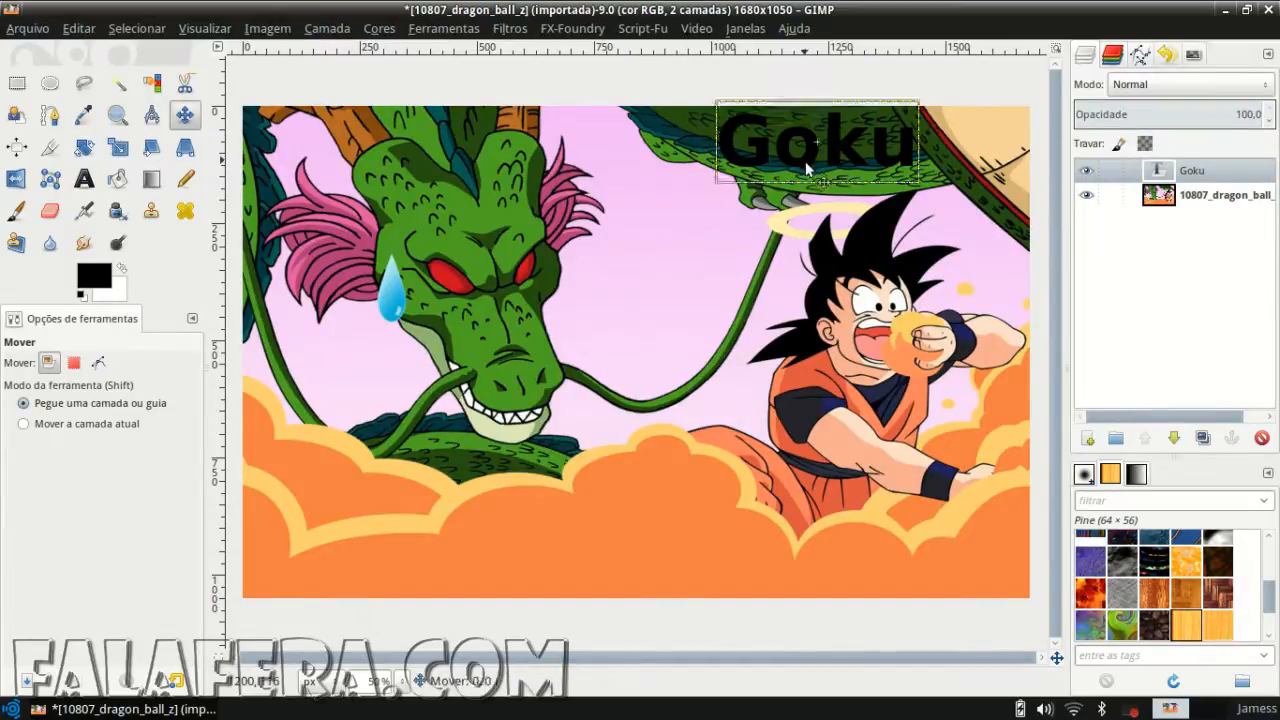
drag(805, 161, 630, 562)
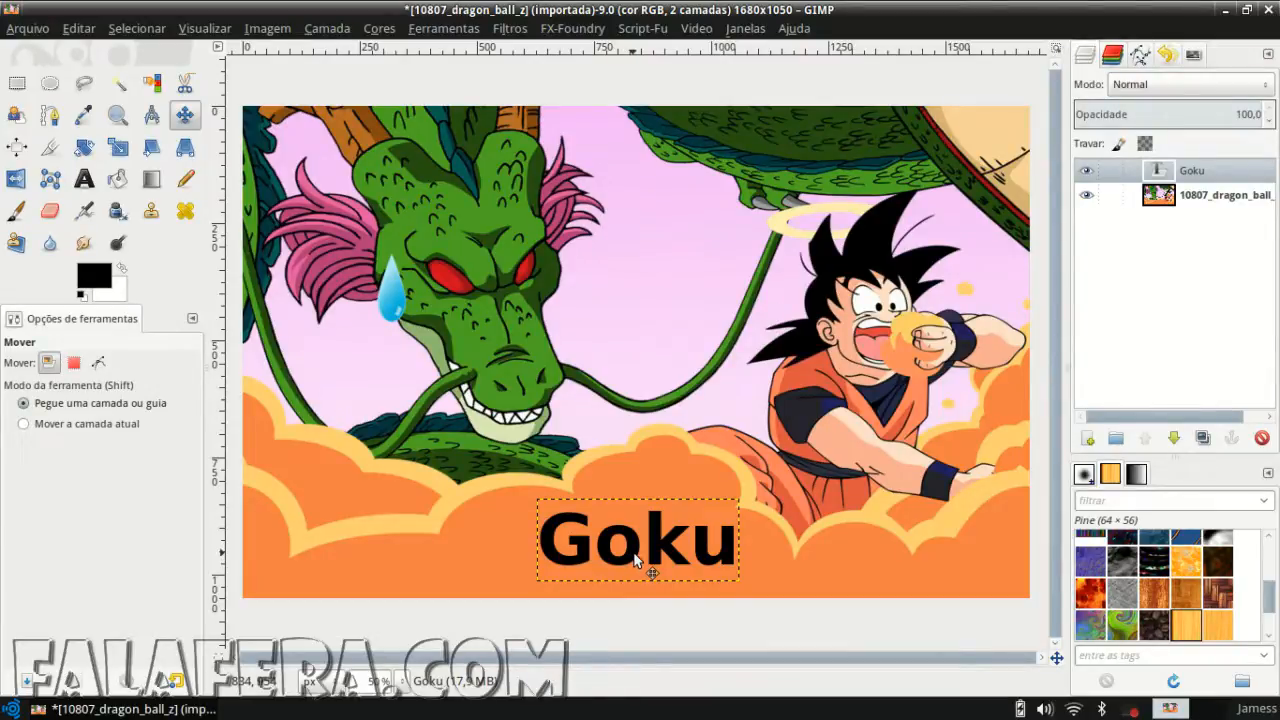
drag(634, 552, 632, 537)
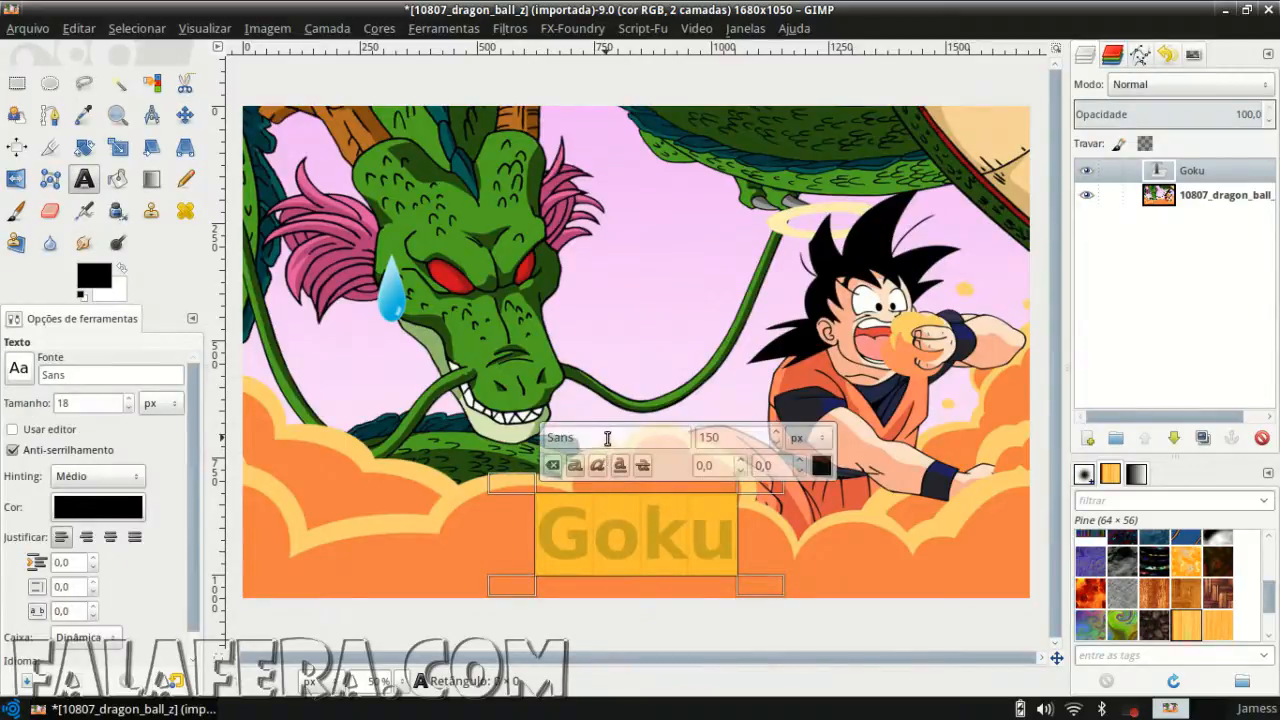
Try the Arial font and the Times New Roman font on the Goku text
drag(608, 437, 546, 437)
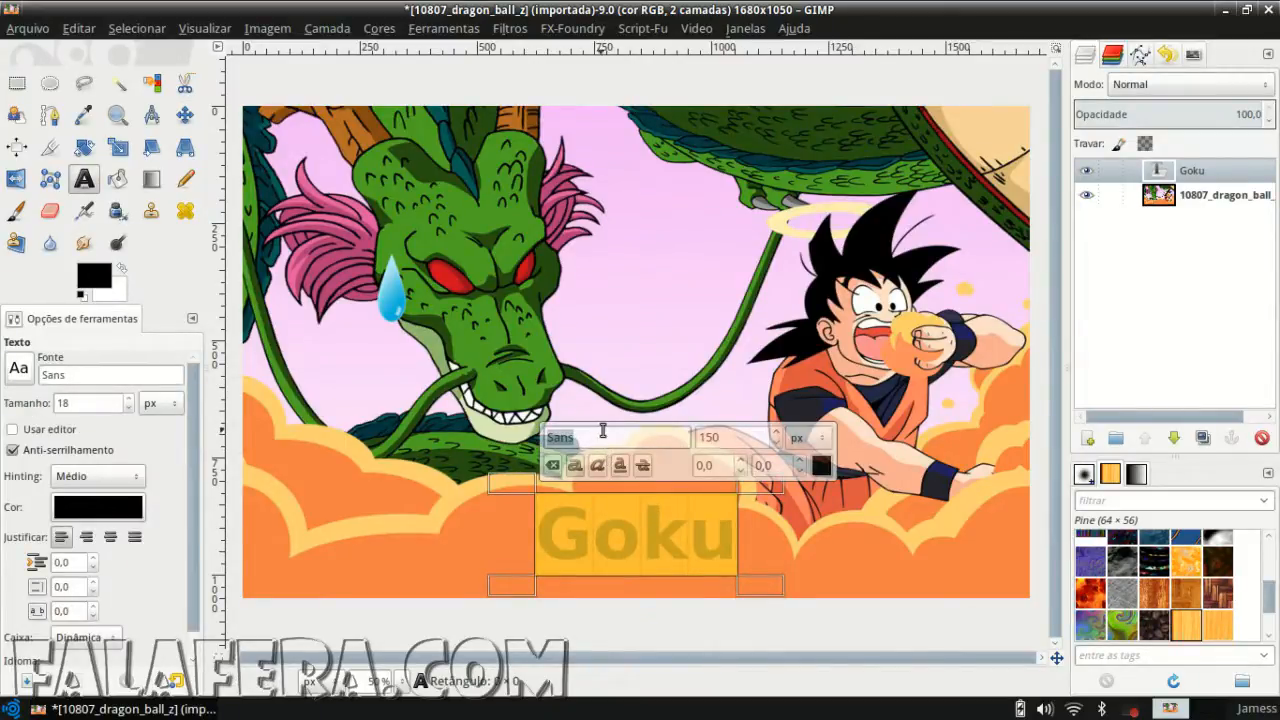
text(Arial)
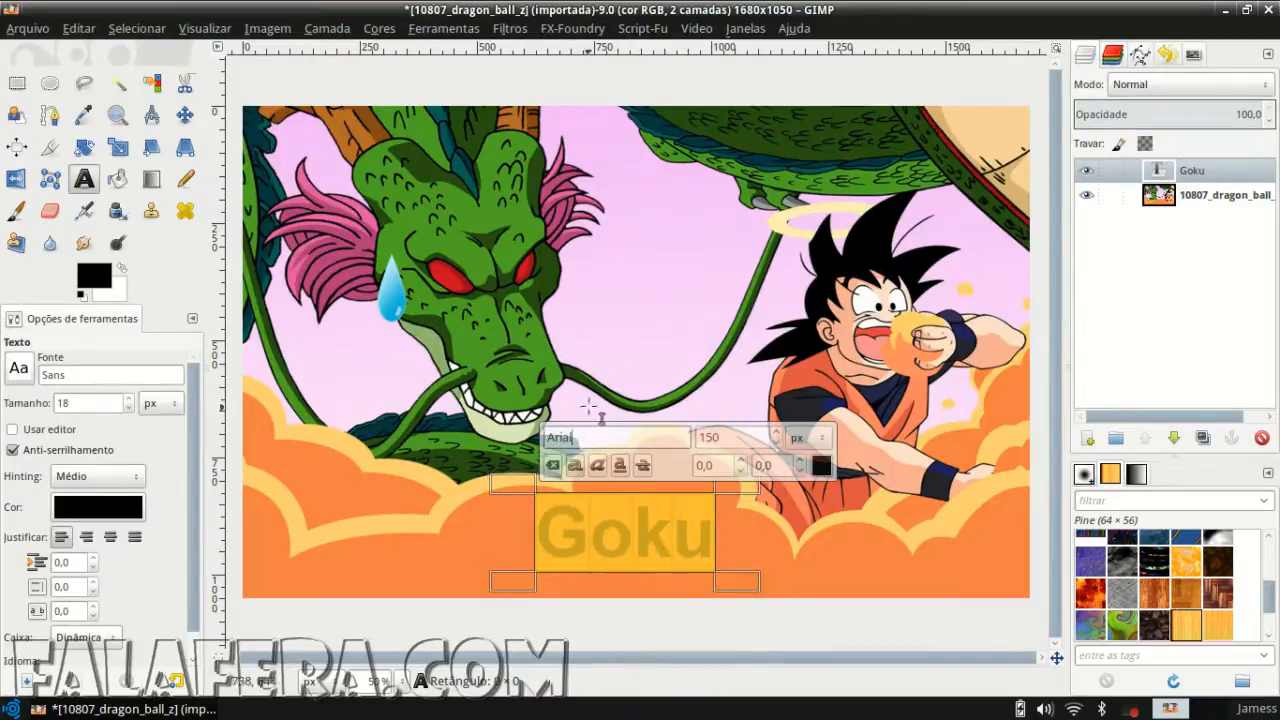
drag(588, 437, 540, 437)
text(Times New Roman,)
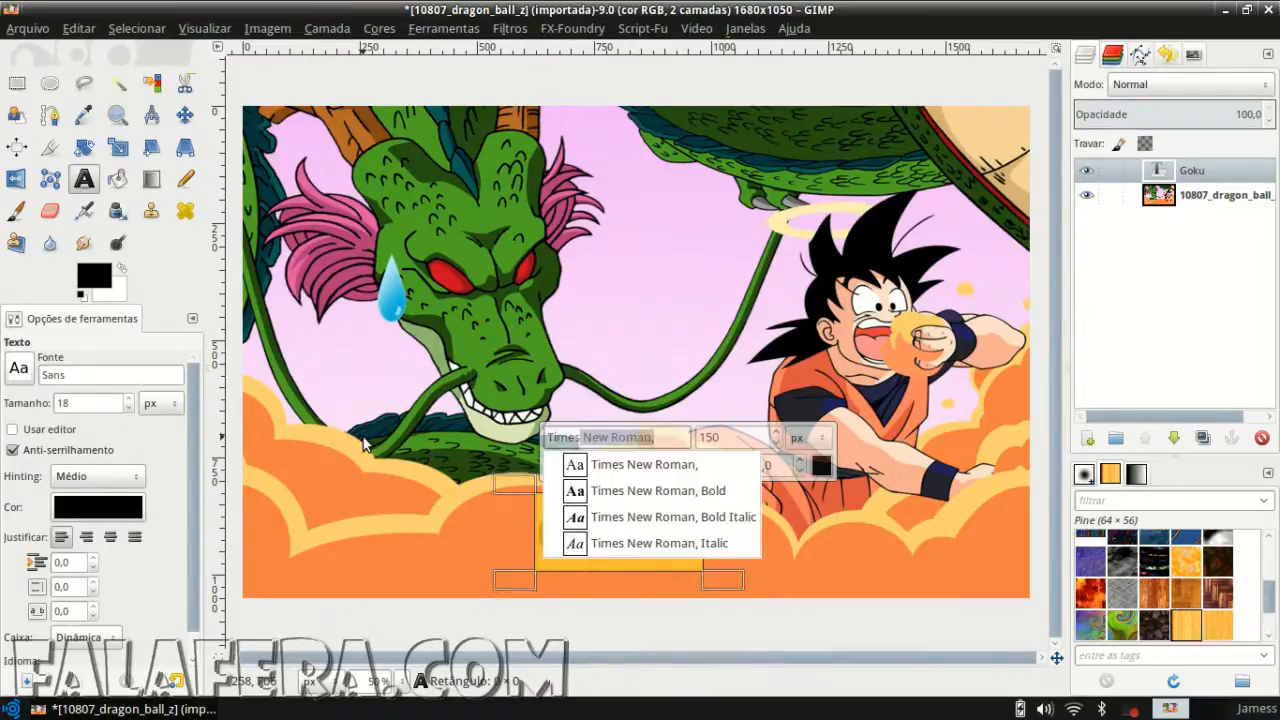
key(Return)
click(682, 538)
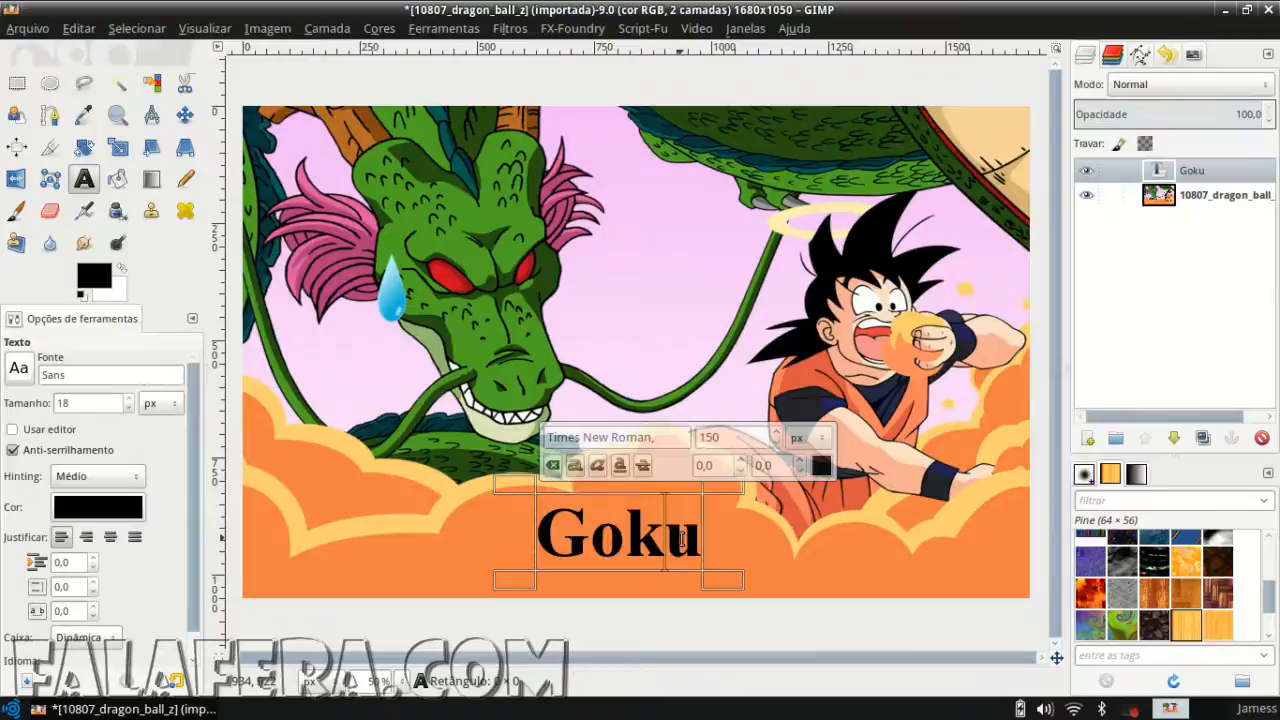
Try the Showcard Gothic font on the whole Goku text, and restore its bold Sans lettering
click(623, 533)
key(ctrl+a)
triple_click(668, 431)
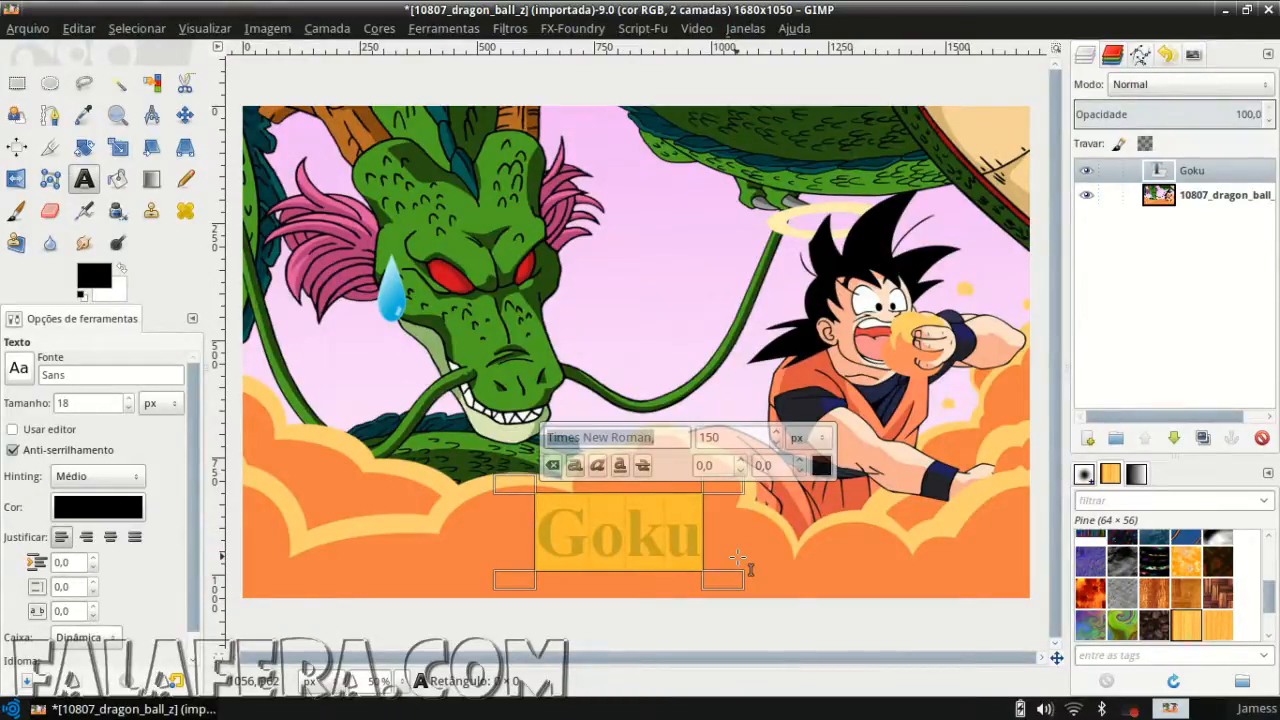
text(Showcard Gothic)
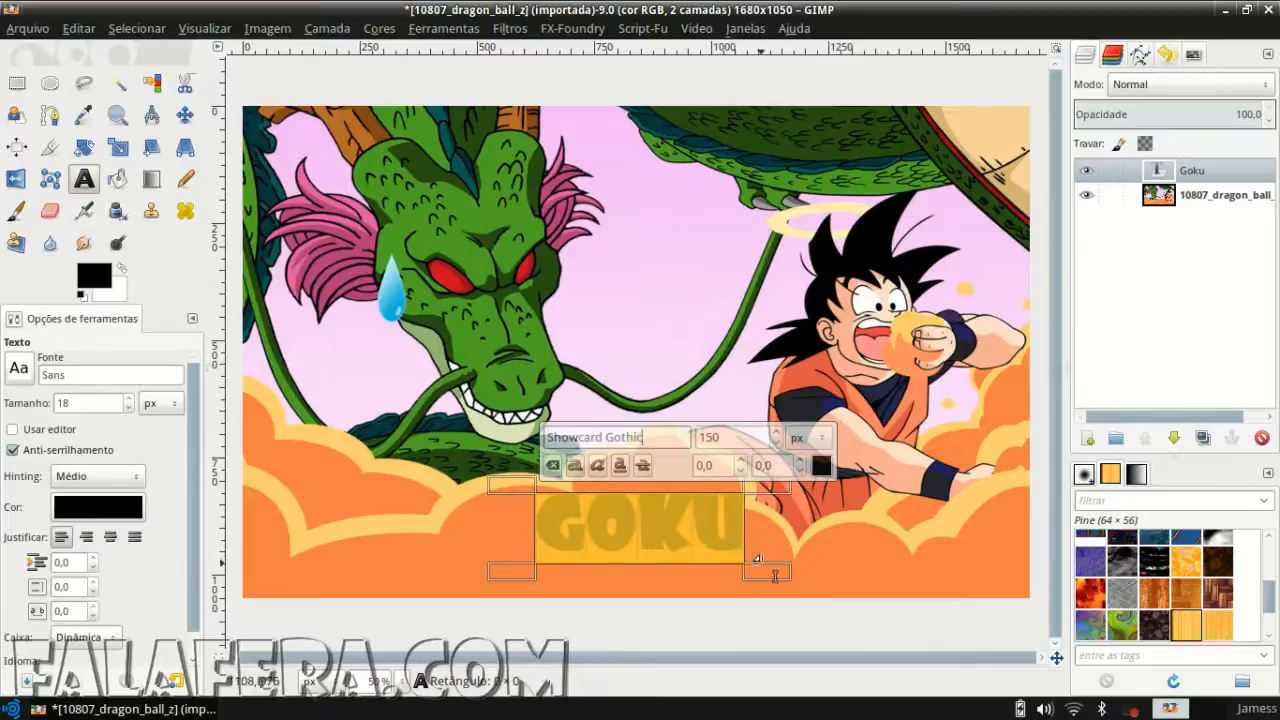
click(925, 490)
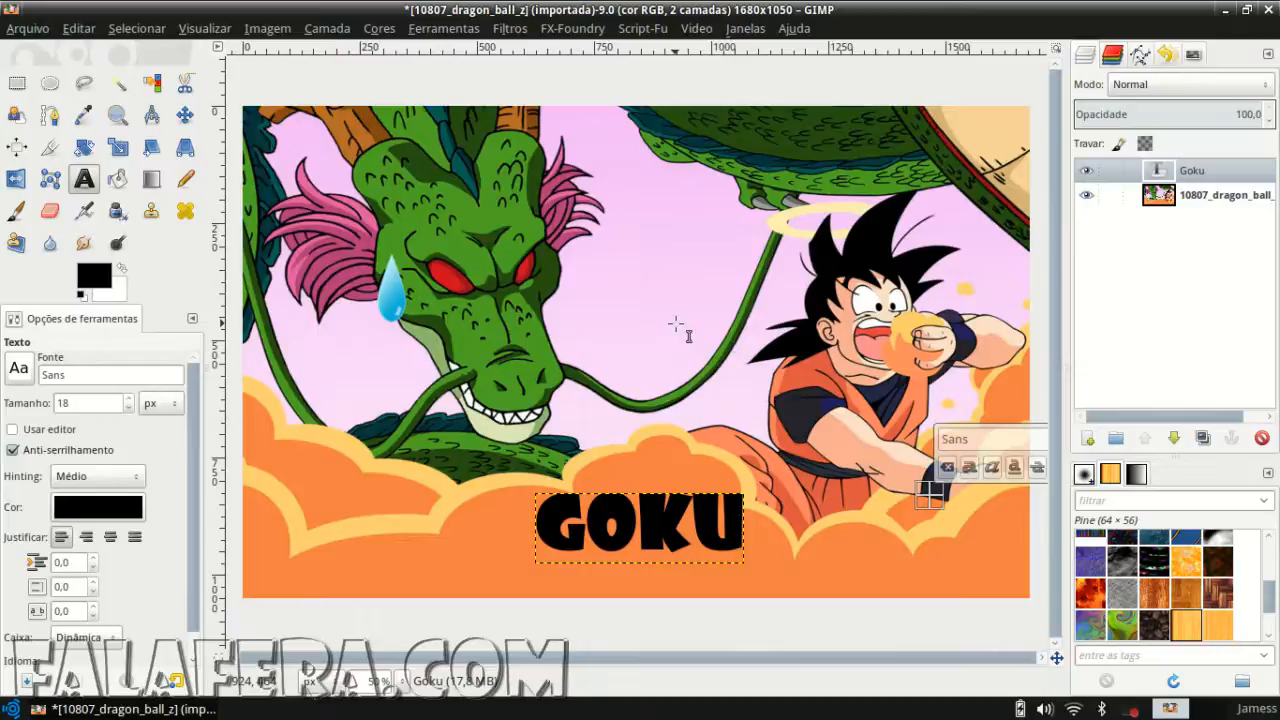
click(641, 549)
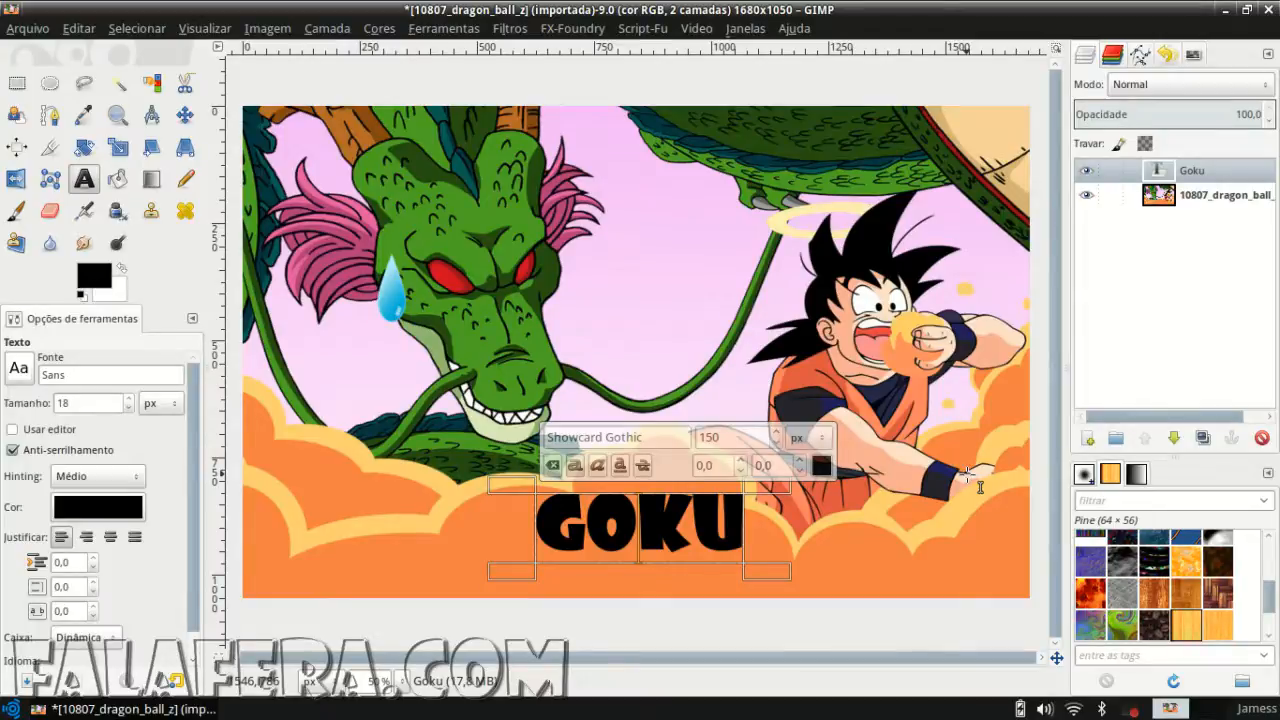
click(668, 321)
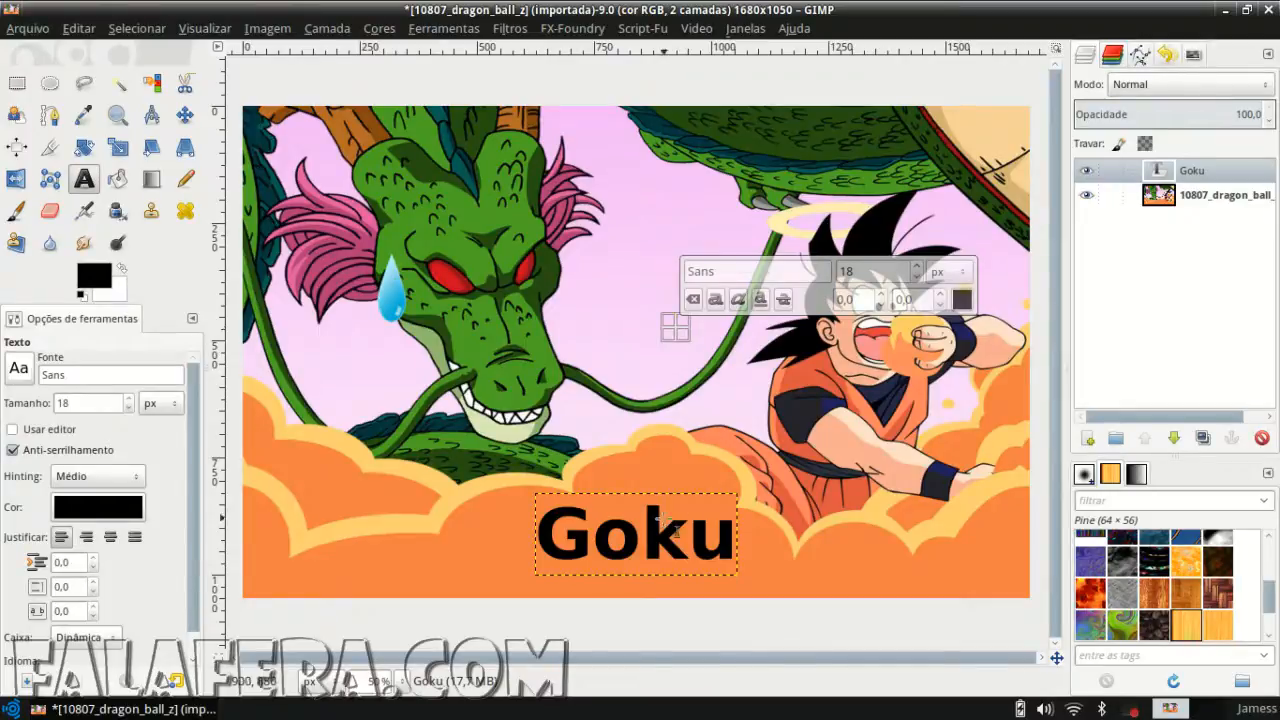
Move the Goku text to a slightly higher spot on the orange clouds at the lower middle of the image
click(184, 115)
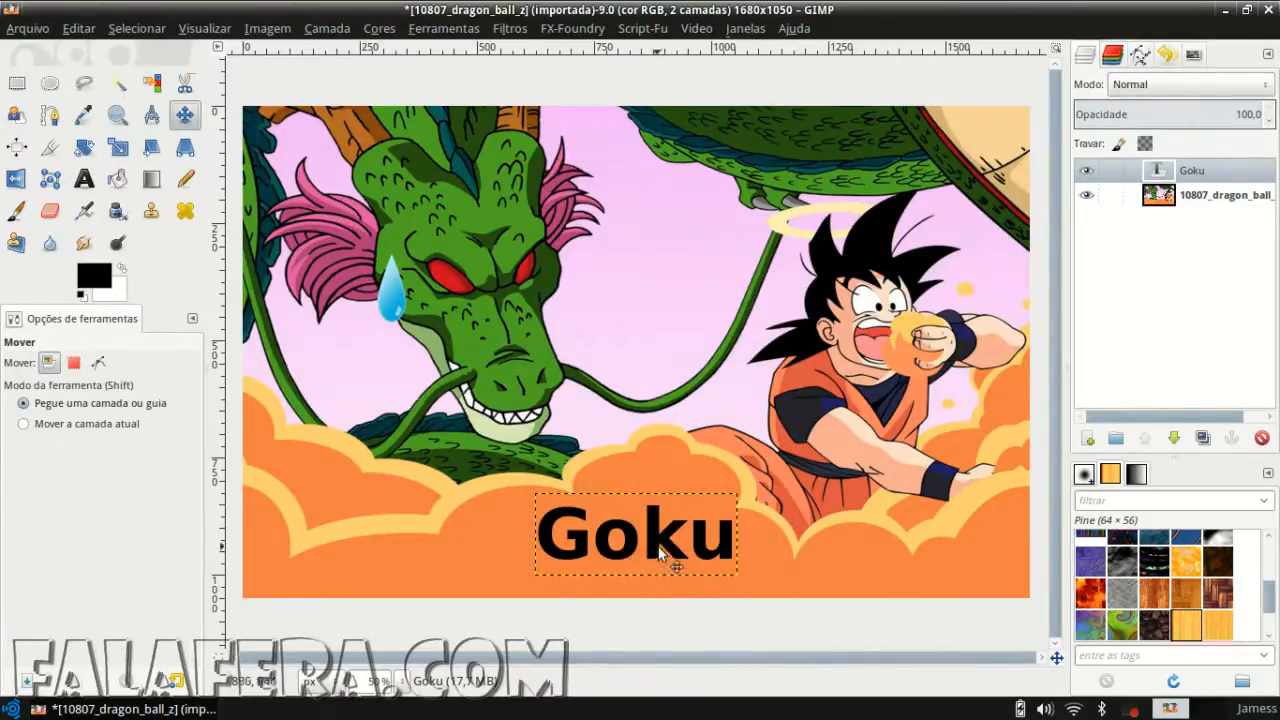
drag(671, 560, 688, 310)
drag(597, 297, 586, 547)
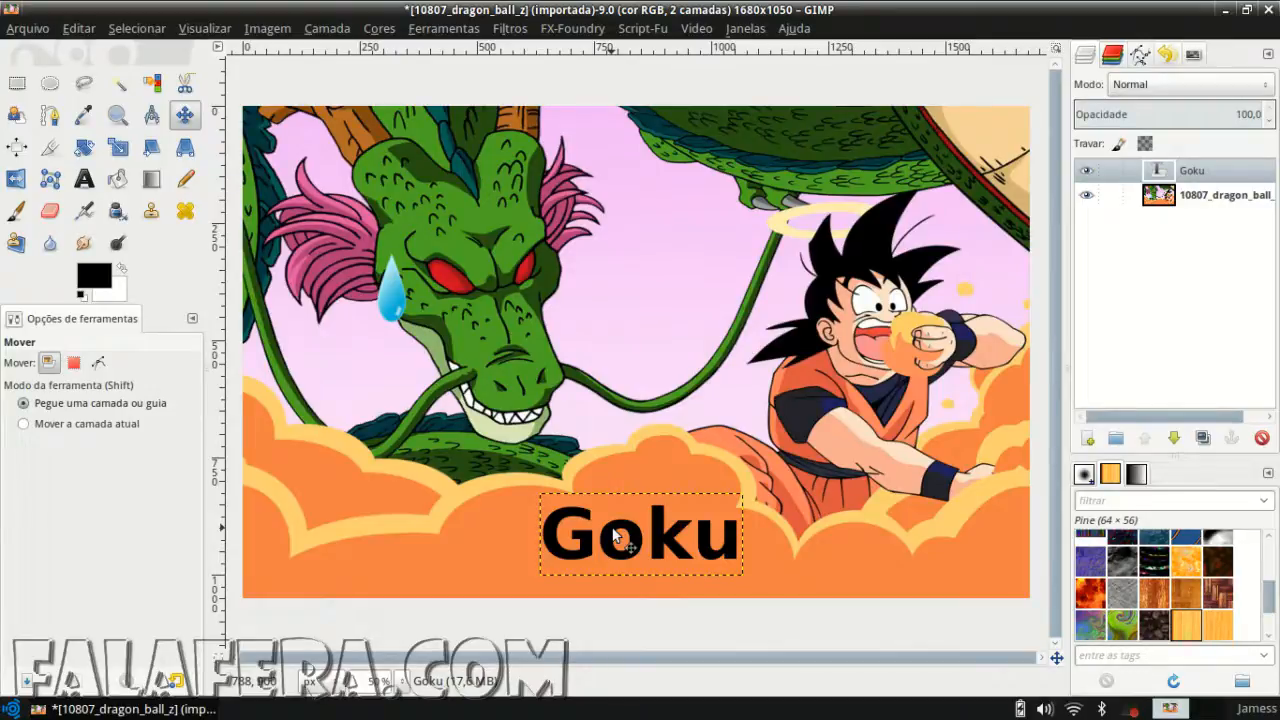
drag(614, 536, 609, 516)
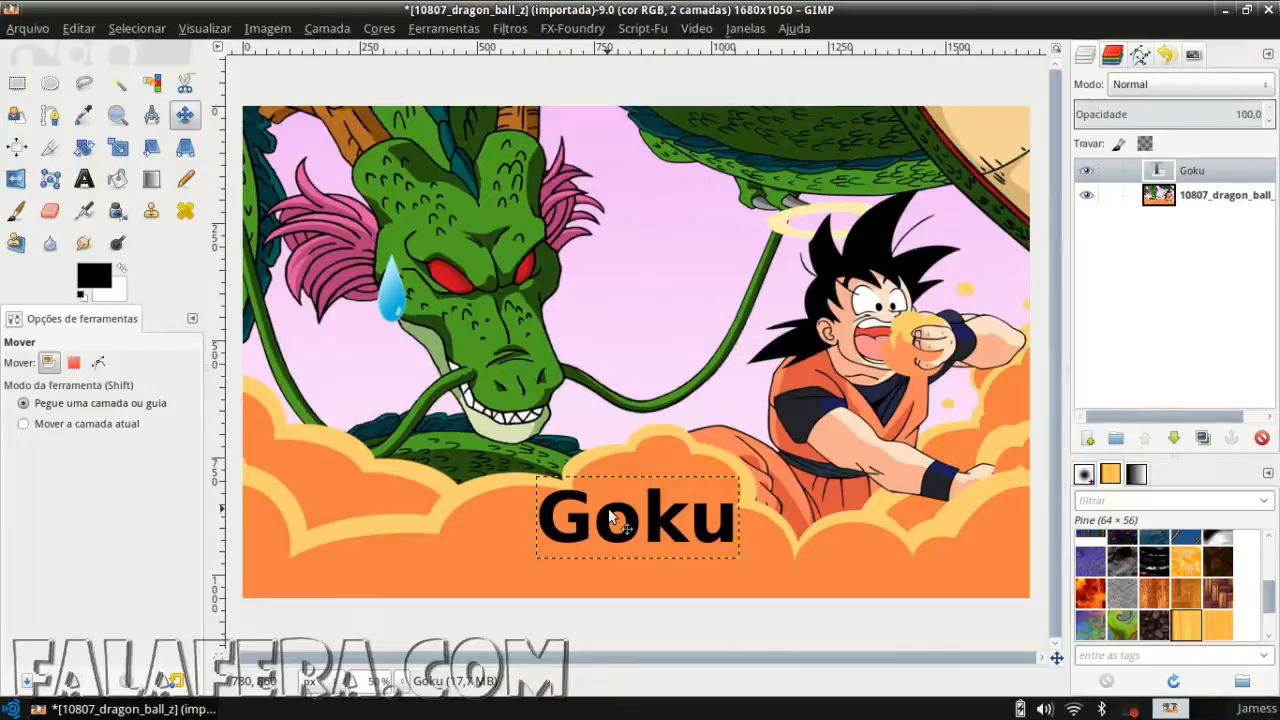
drag(610, 515, 608, 513)
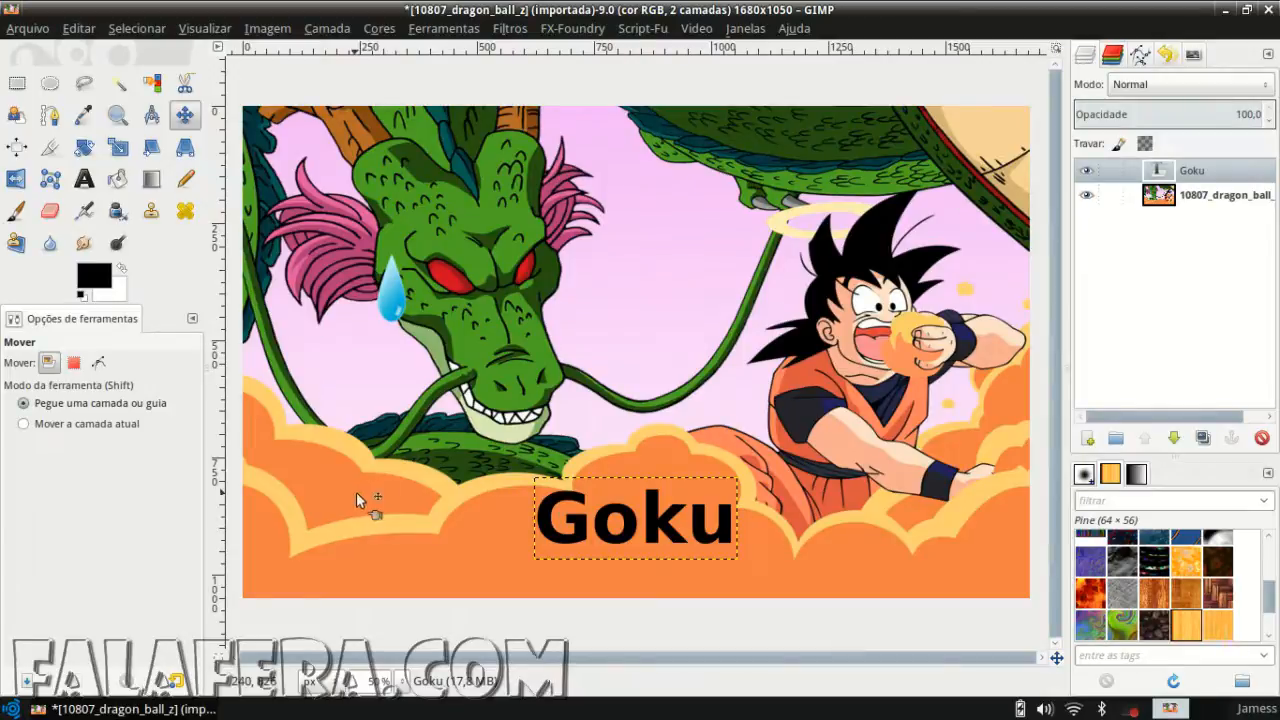
Duplicate the Goku text layer and delete the copy
click(1137, 388)
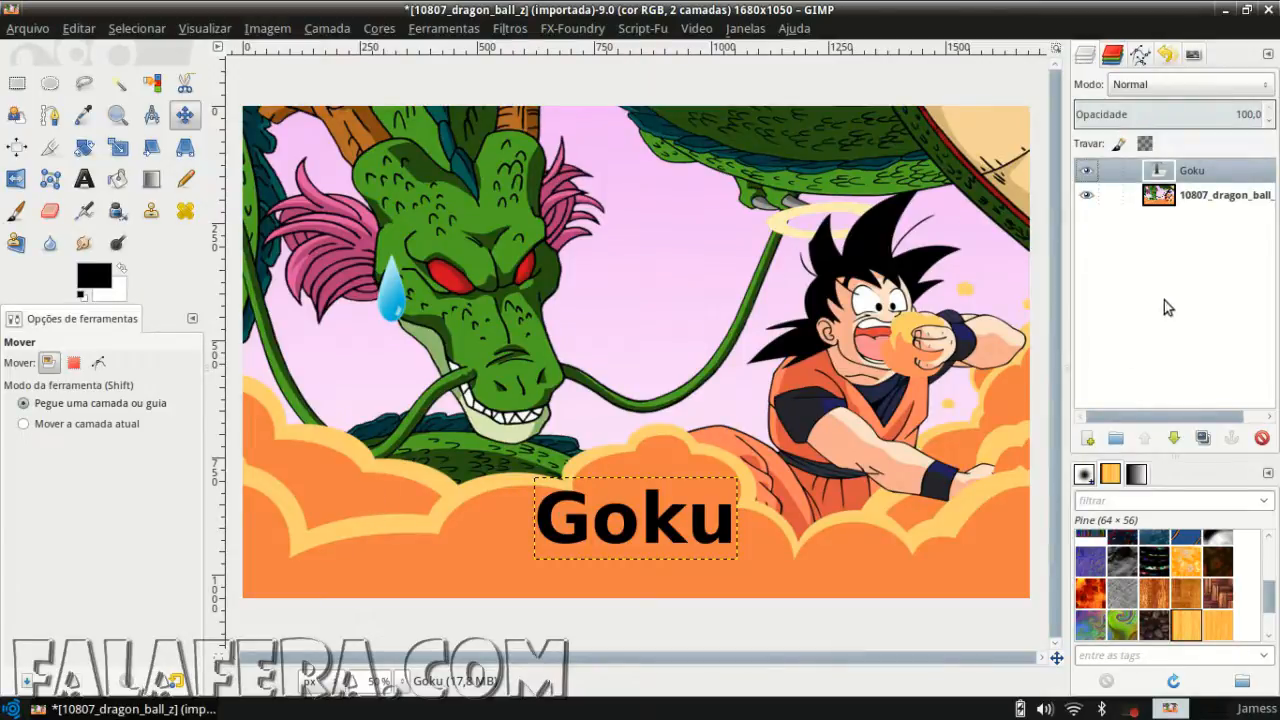
click(1205, 439)
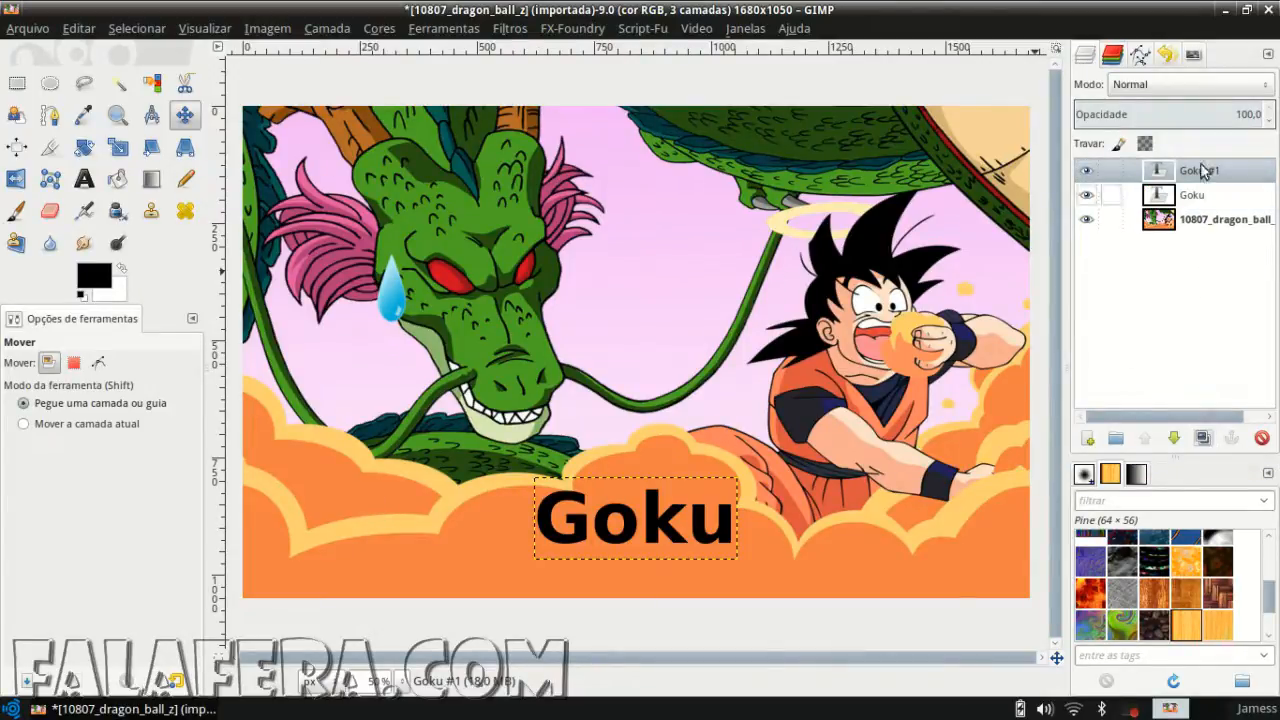
click(1260, 440)
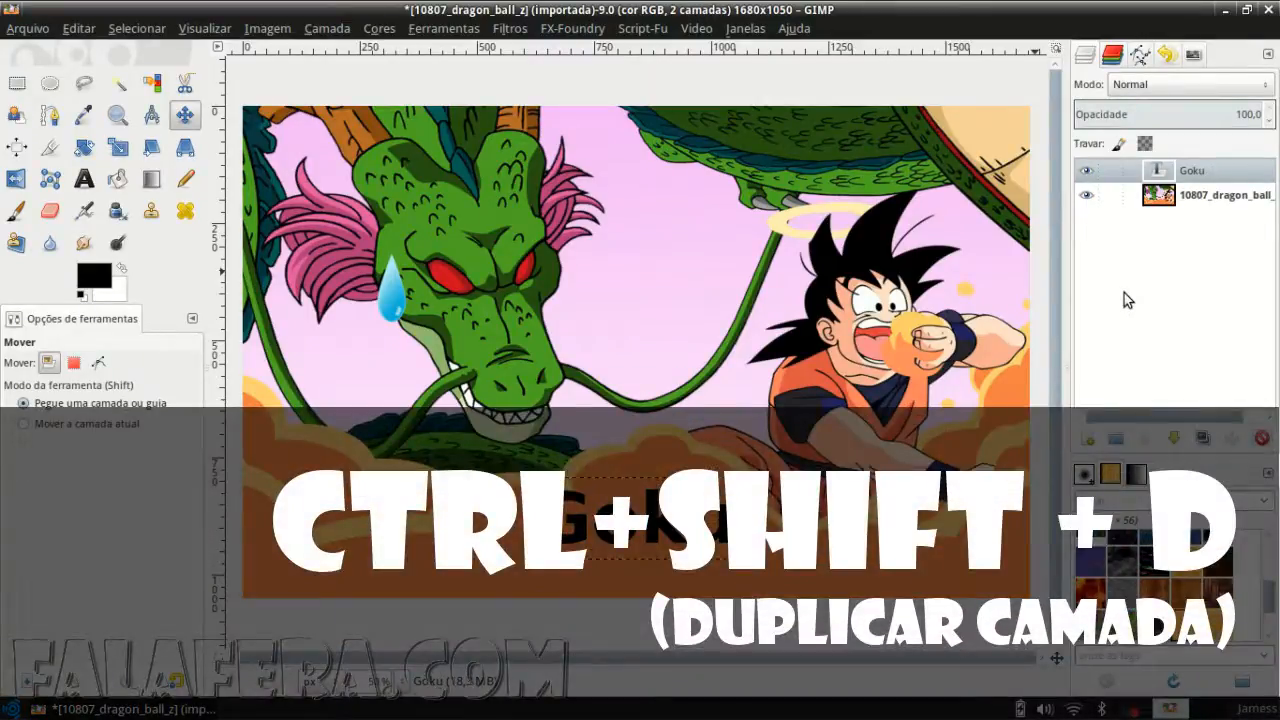
Duplicate the Goku text layer and, with the original layer selected, move the copy up and to the right of the original text
key(ctrl+shift+d)
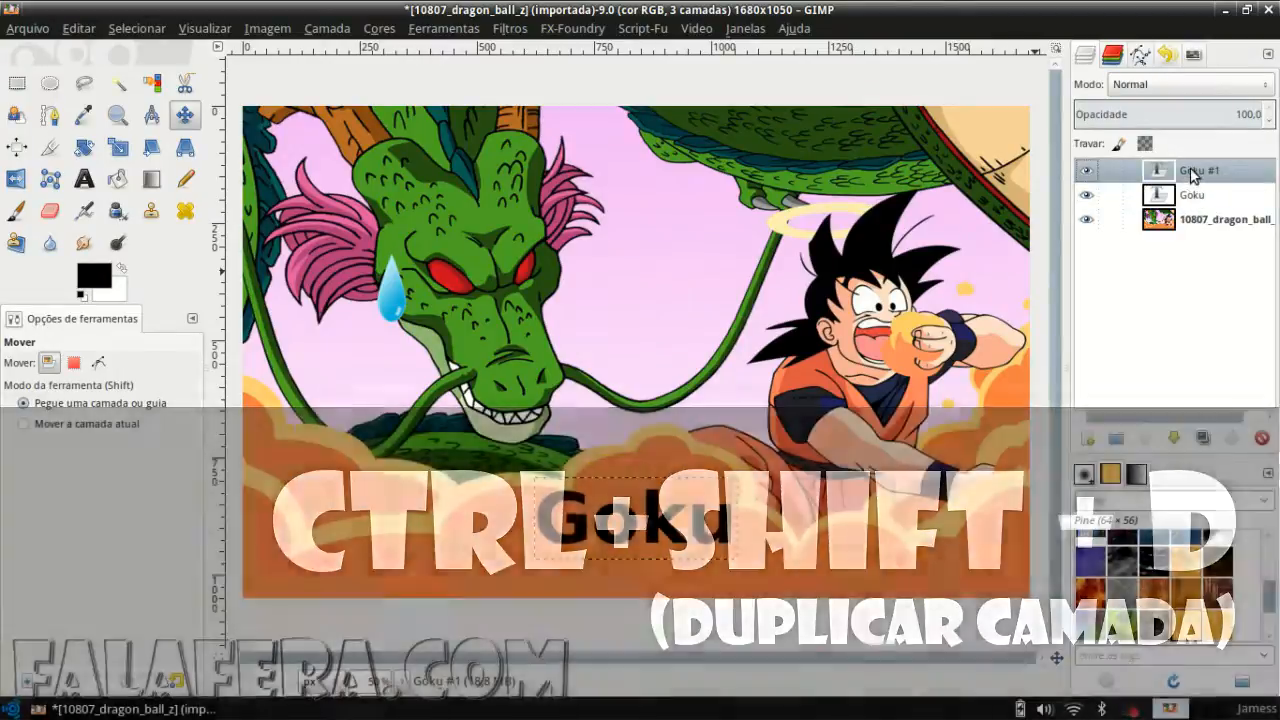
click(1190, 198)
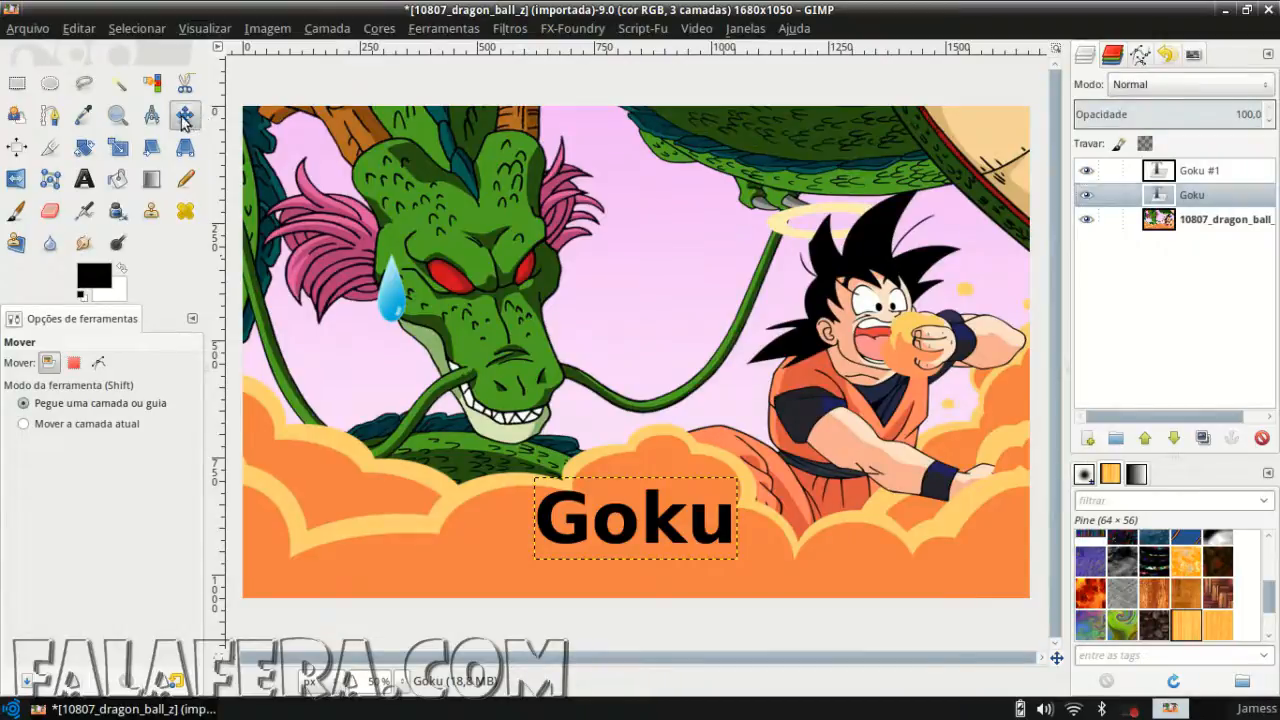
drag(607, 518, 655, 438)
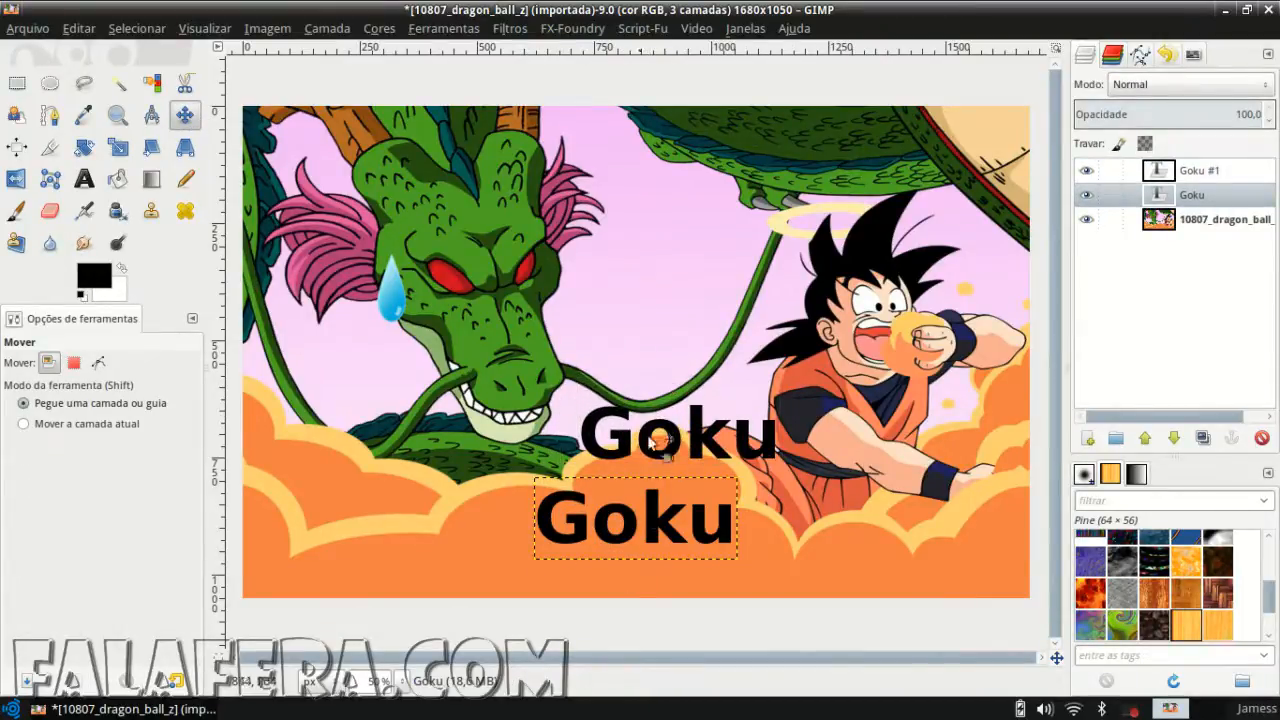
Undo the last move of the duplicated text and recolour the upper Goku text layer white
key(ctrl+z)
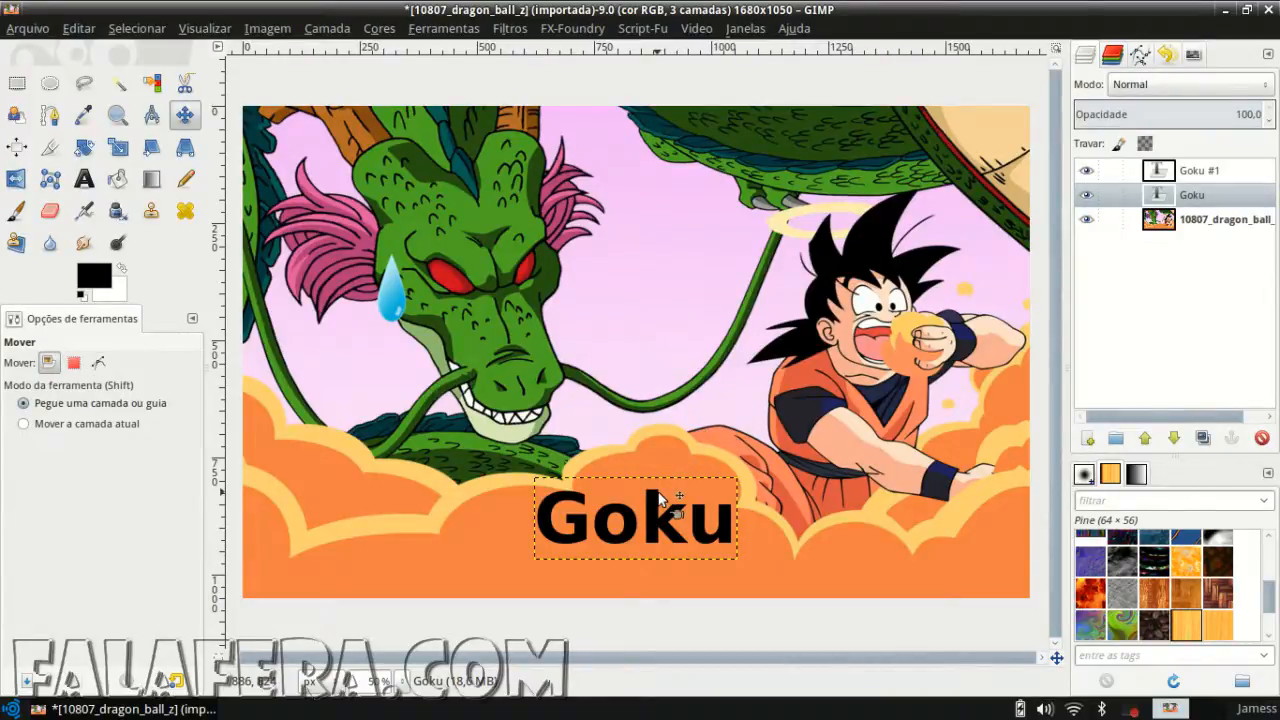
key(t)
click(684, 522)
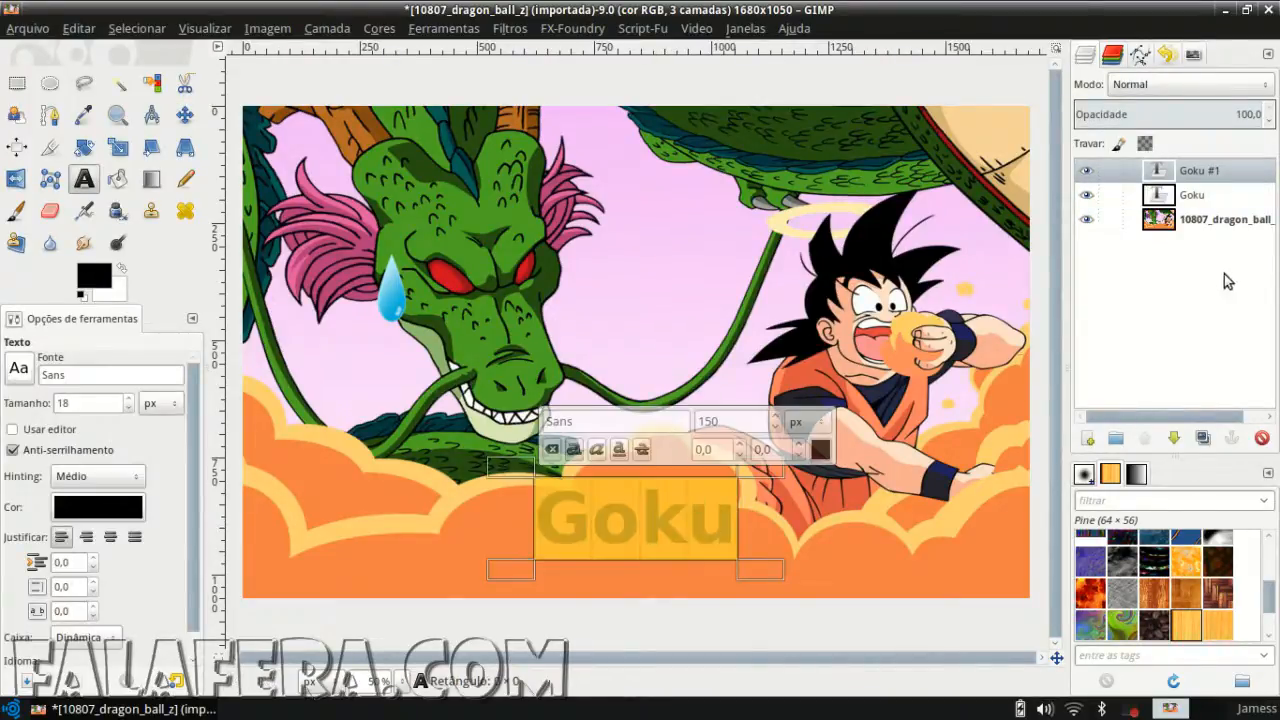
click(820, 449)
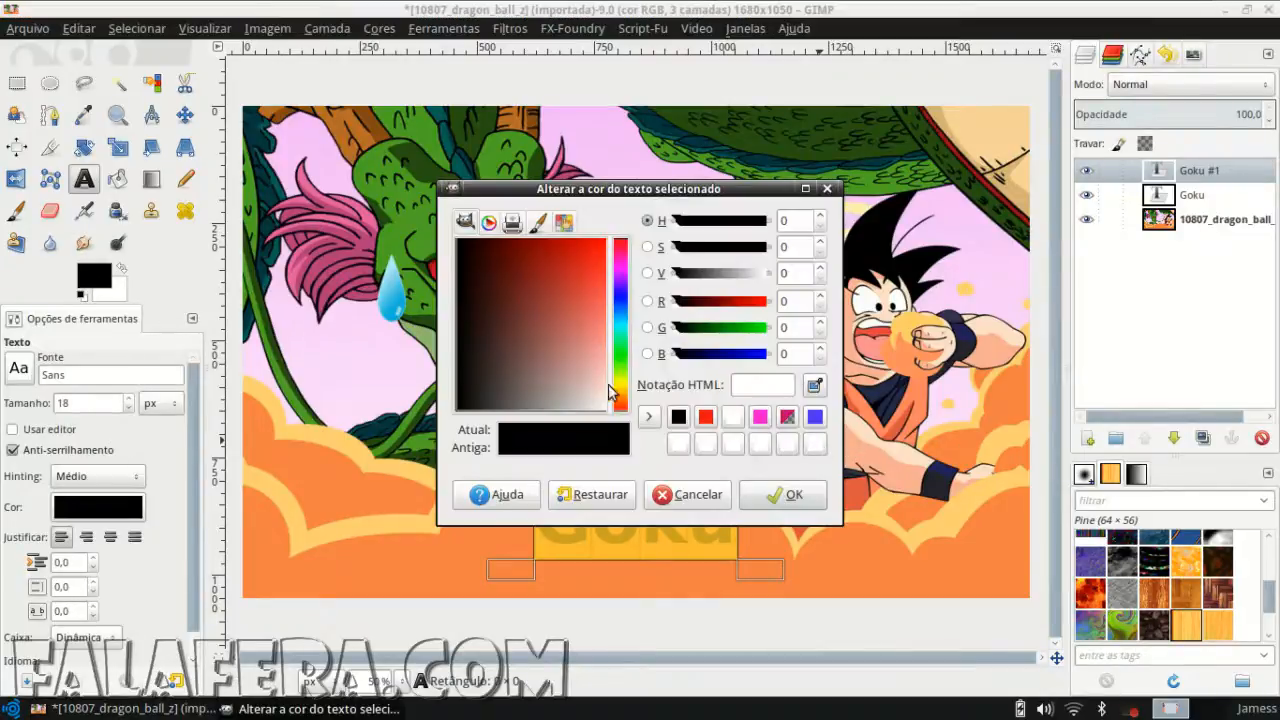
click(733, 416)
click(785, 494)
click(185, 115)
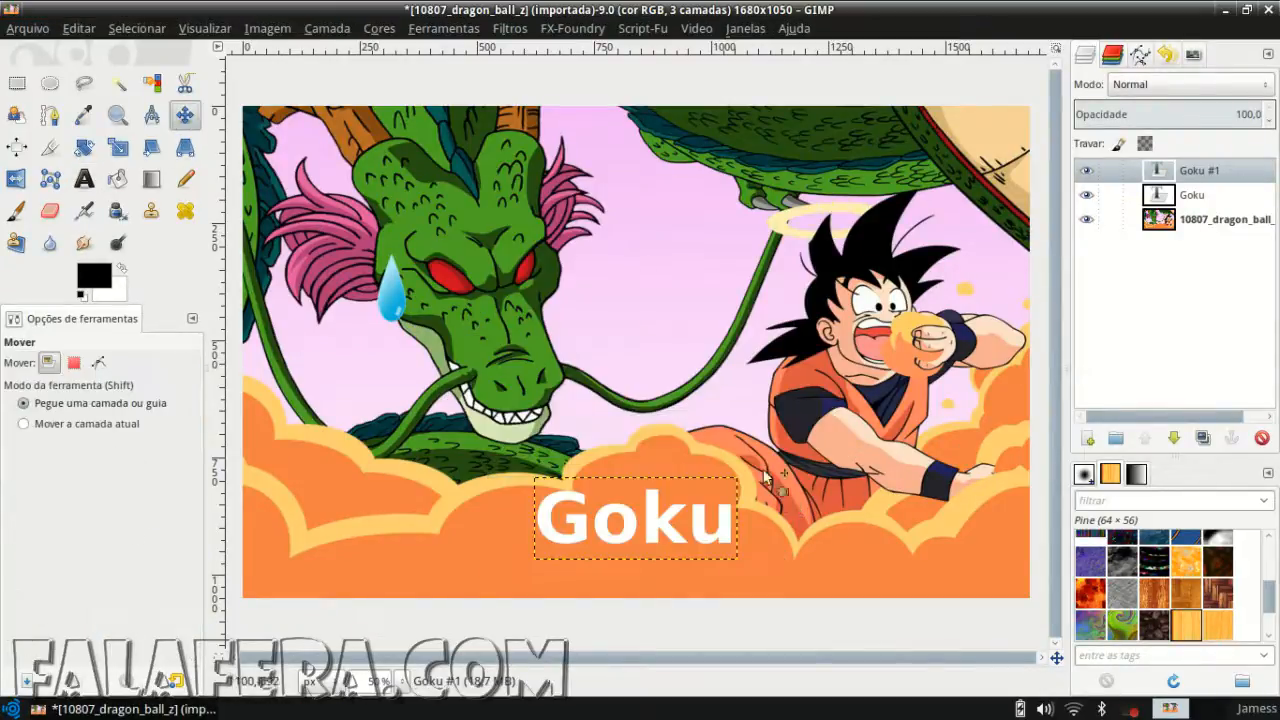
Select the shape of the white Goku lettering with Select by Color
scroll(674, 560, up, 2)
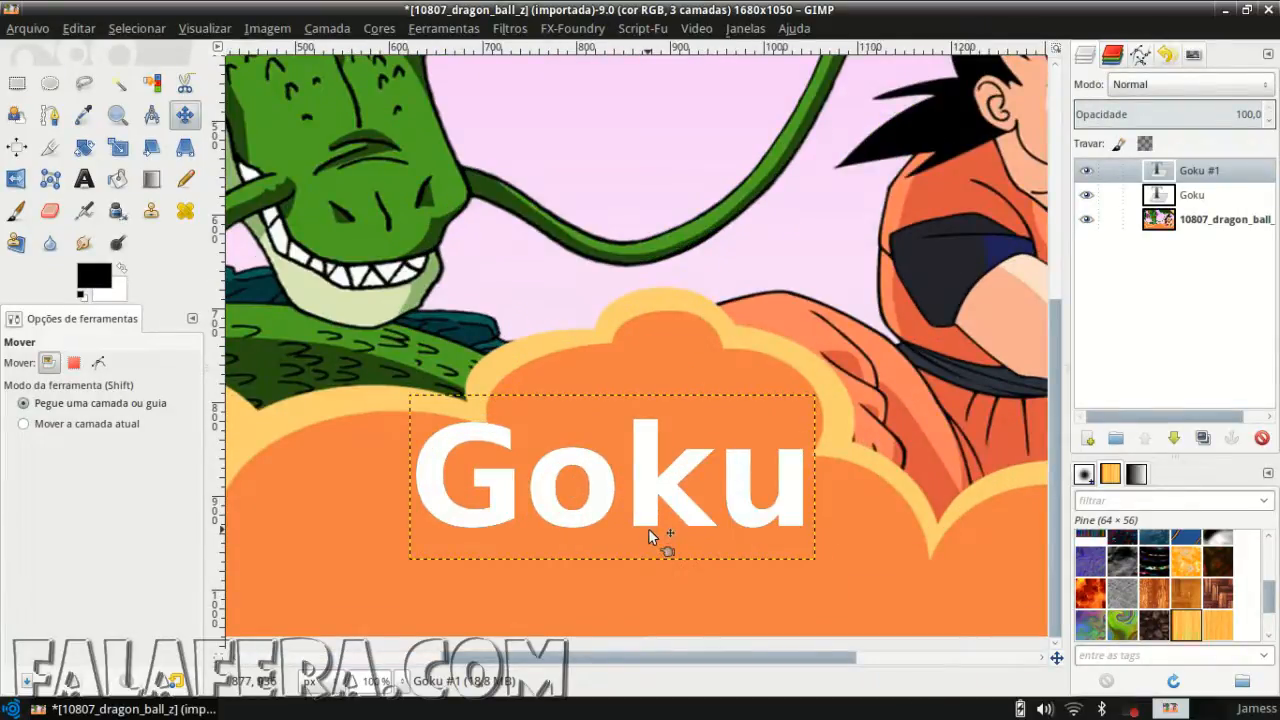
click(153, 87)
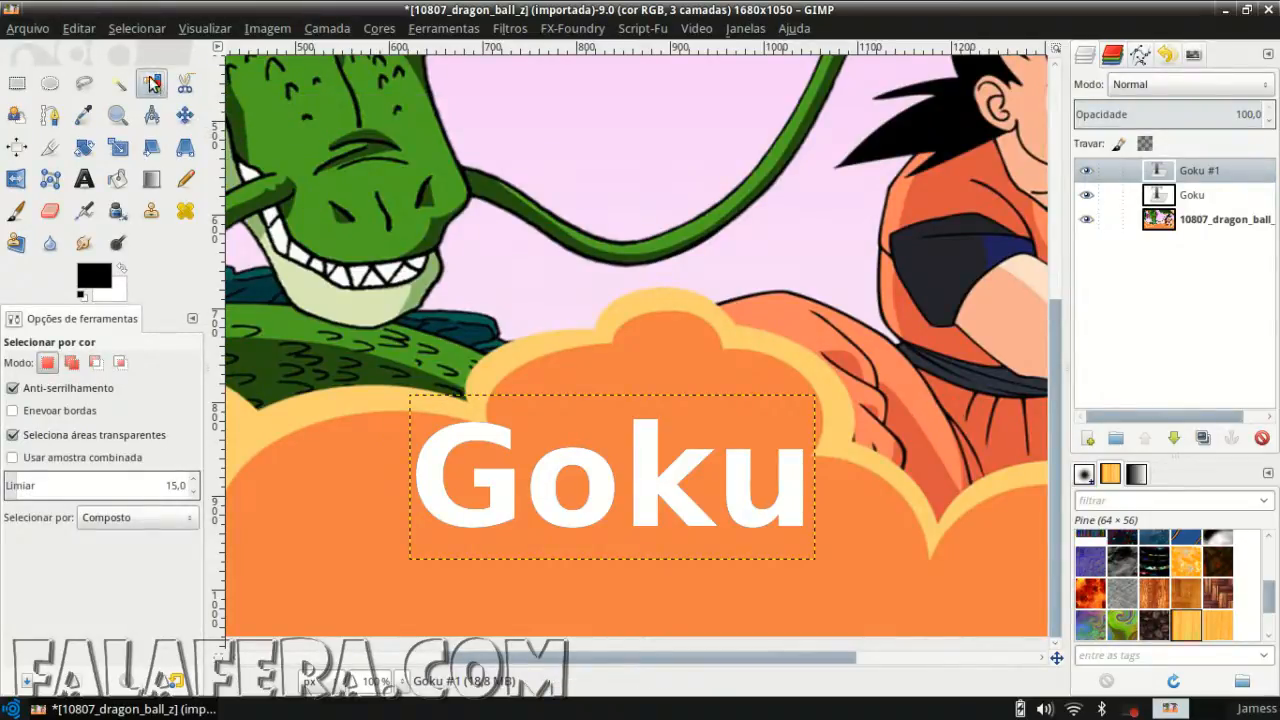
click(608, 487)
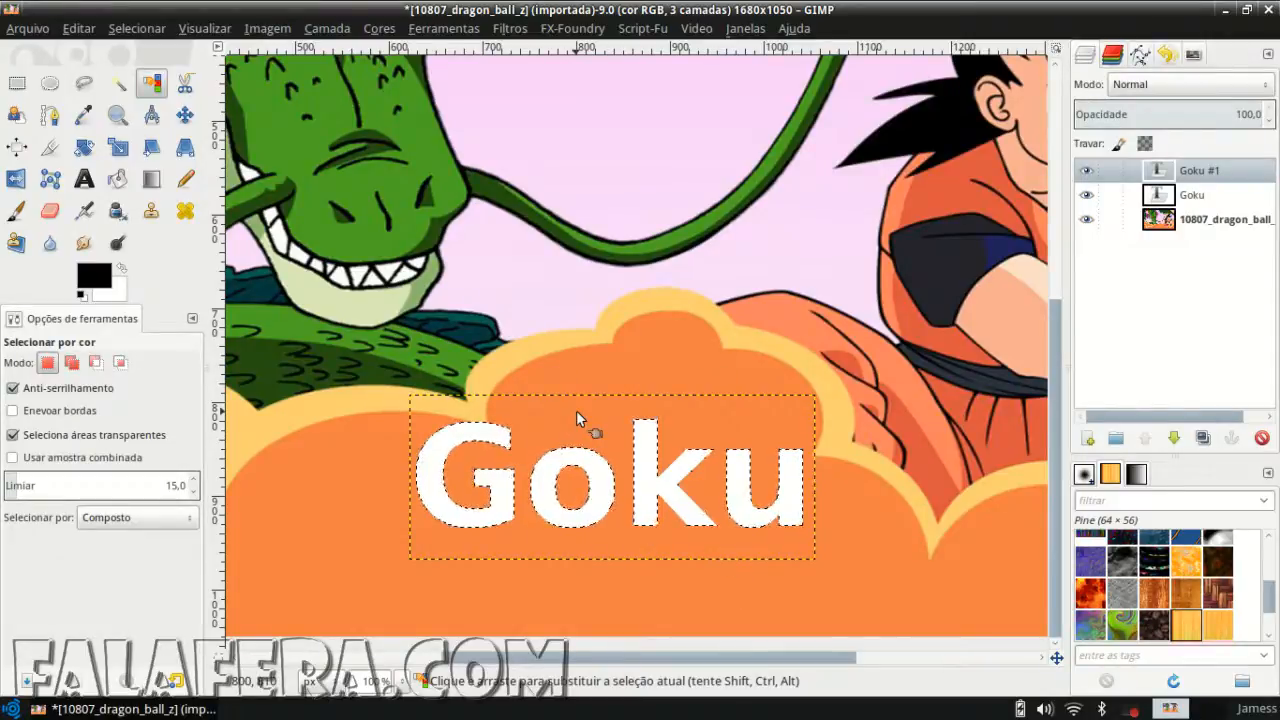
Convert the lettering selection into a 5 px border selection
right_click(588, 468)
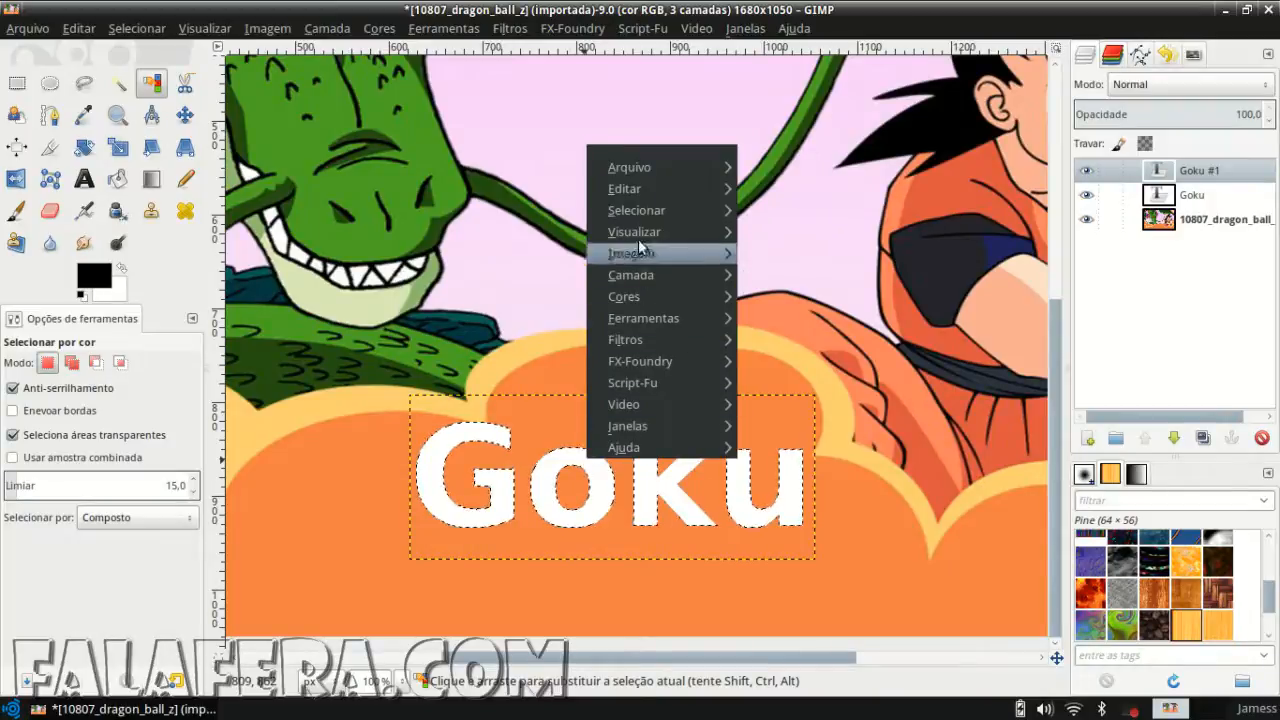
mouse_move(644, 207)
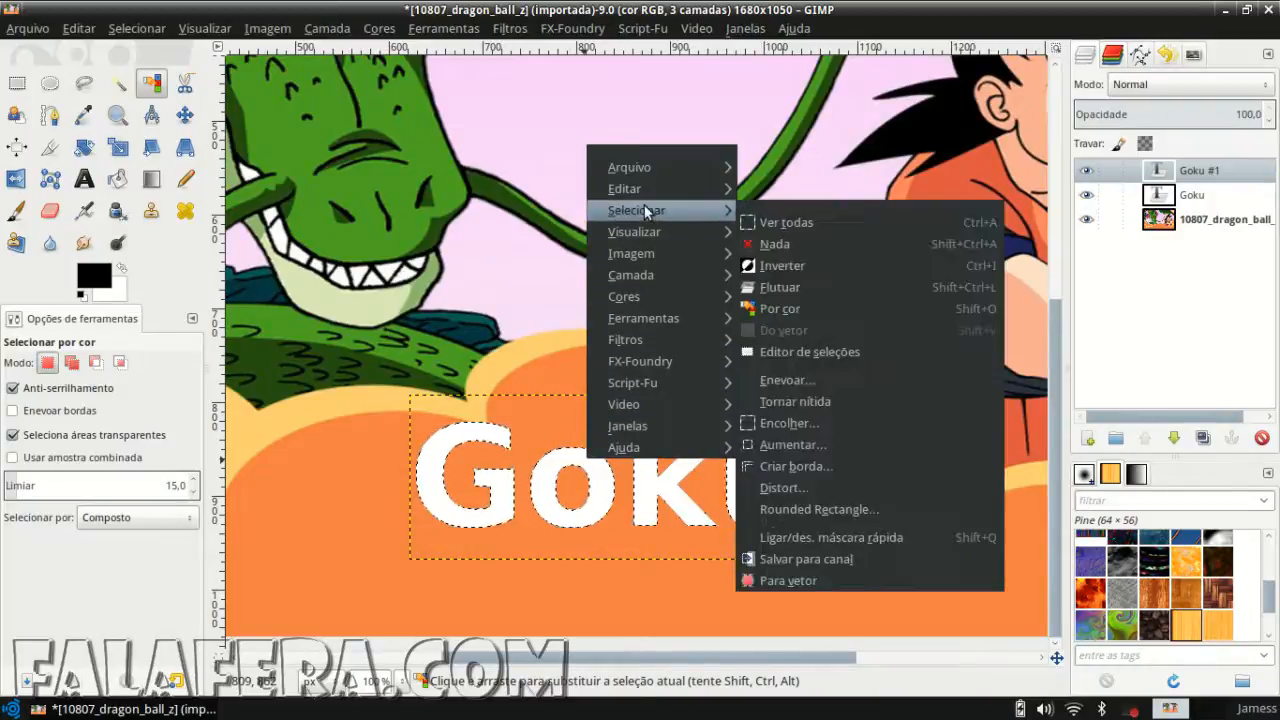
click(843, 466)
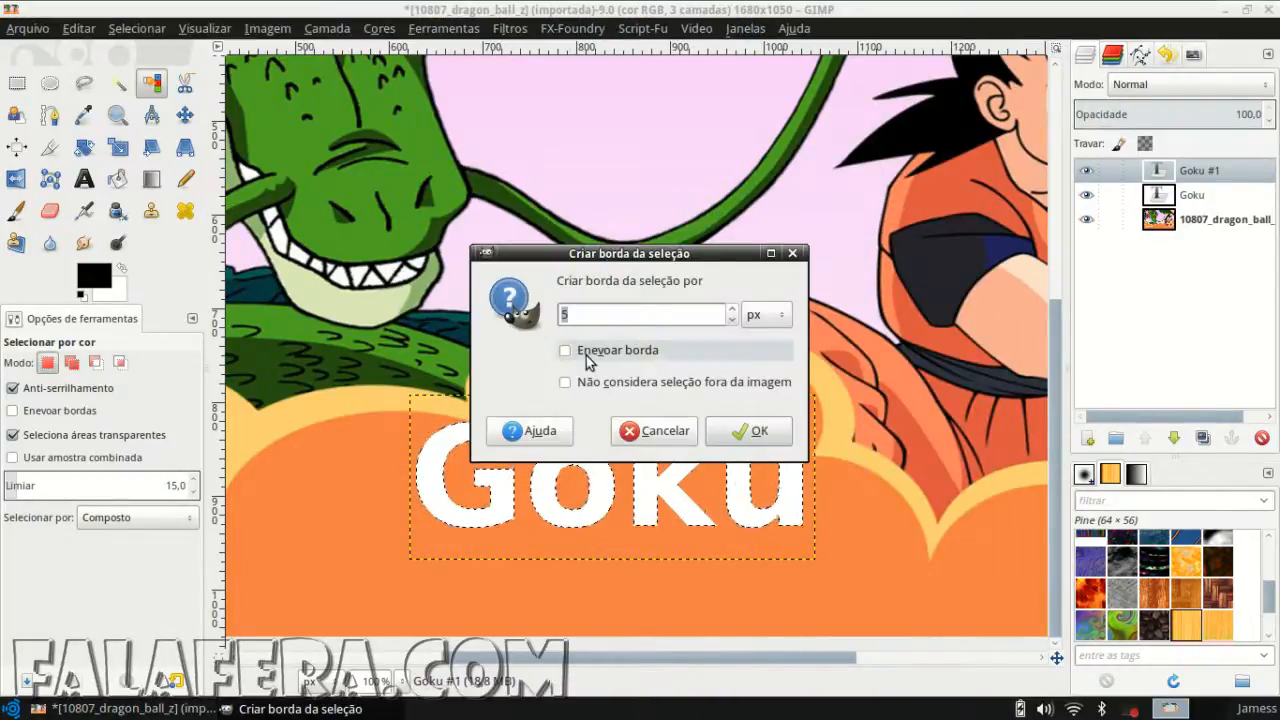
click(593, 312)
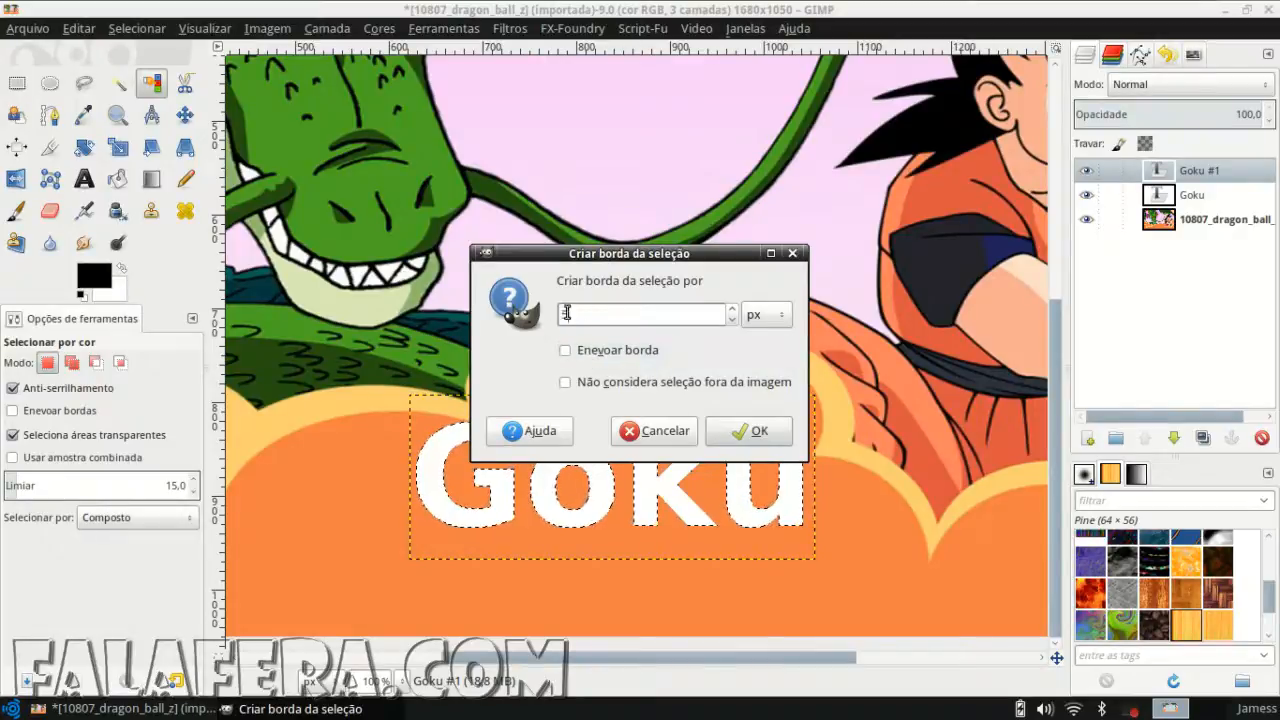
click(752, 431)
Fill the border selection around the letters with white on the Goku #1 layer and remove the selection
key(2)
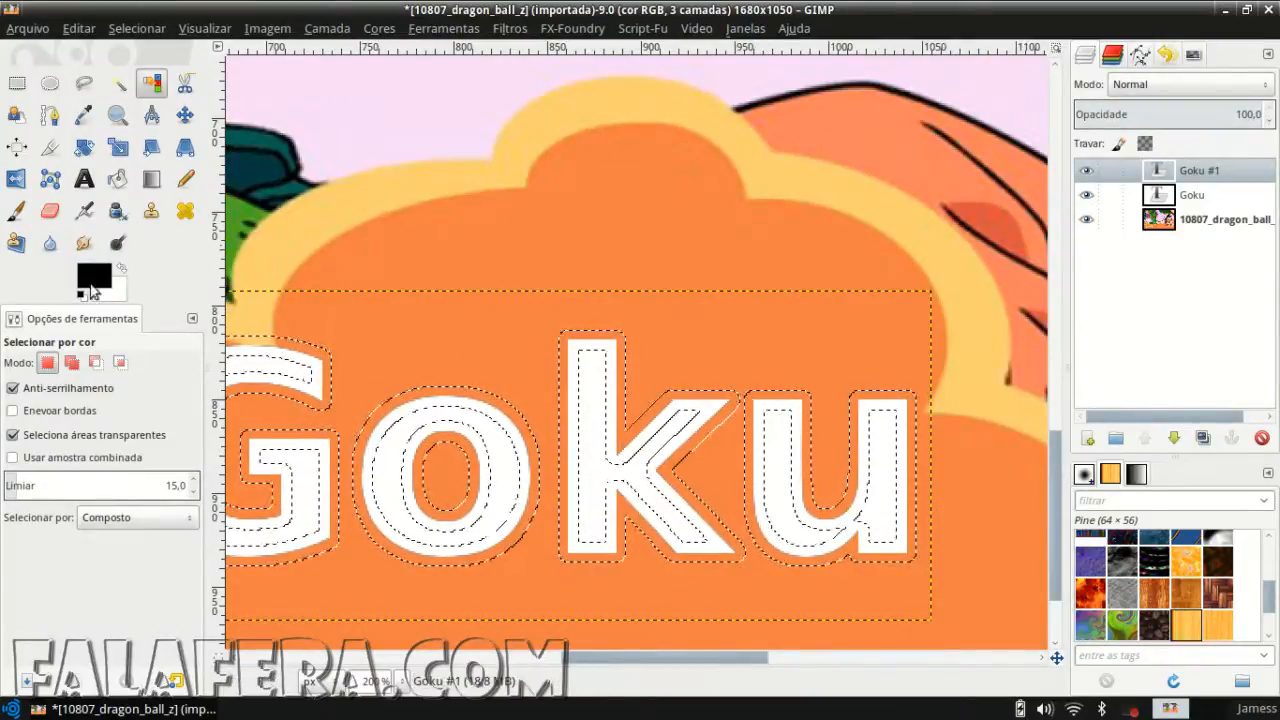
click(116, 180)
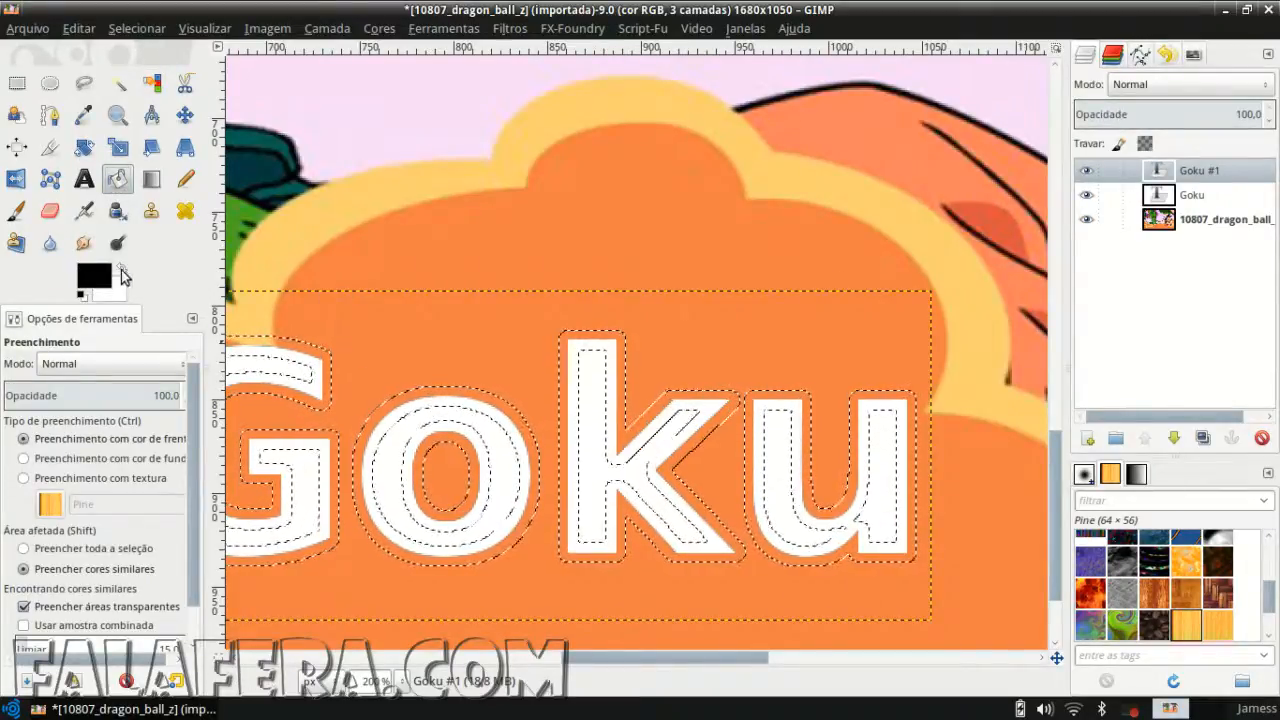
click(121, 269)
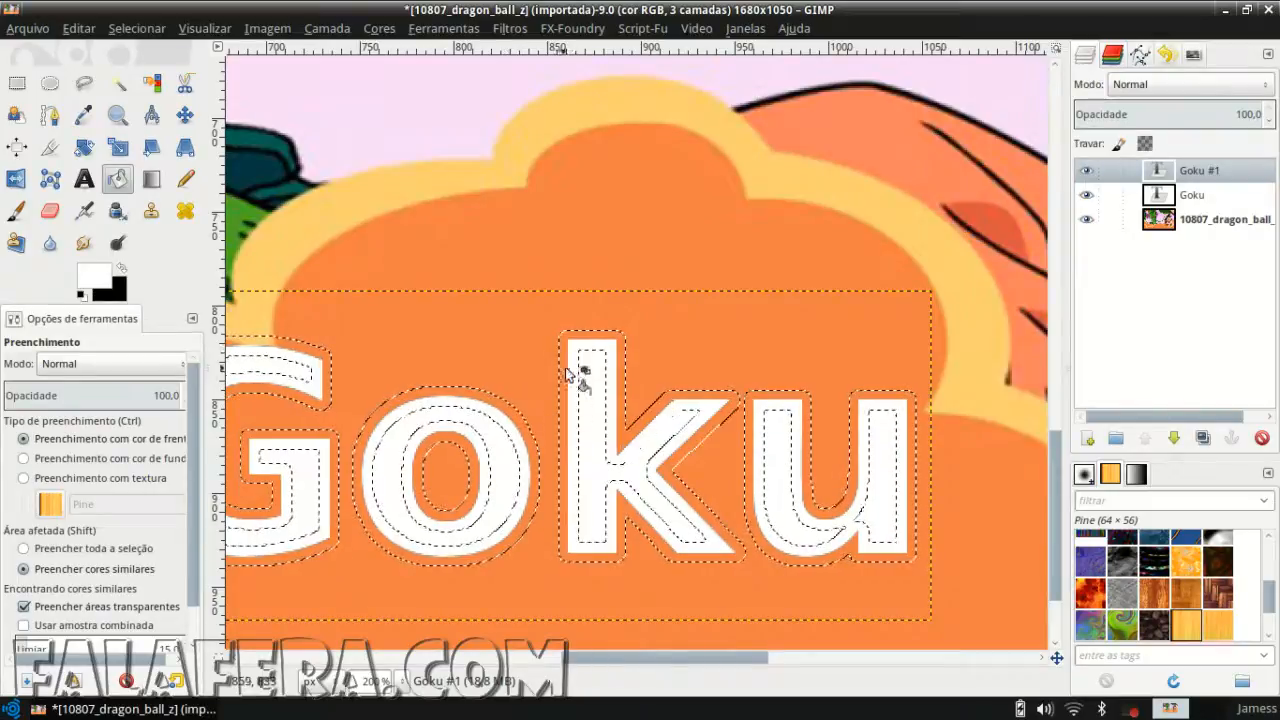
click(576, 429)
scroll(380, 405, down, 4)
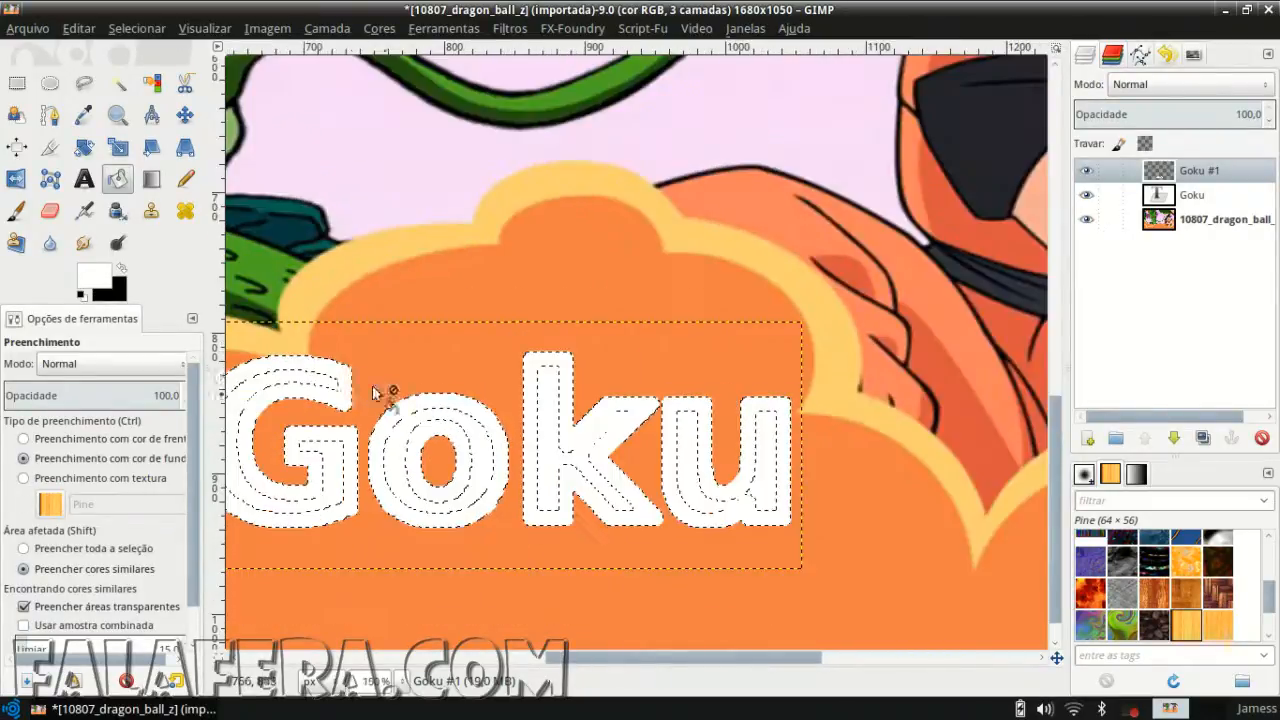
scroll(343, 381, up, 2)
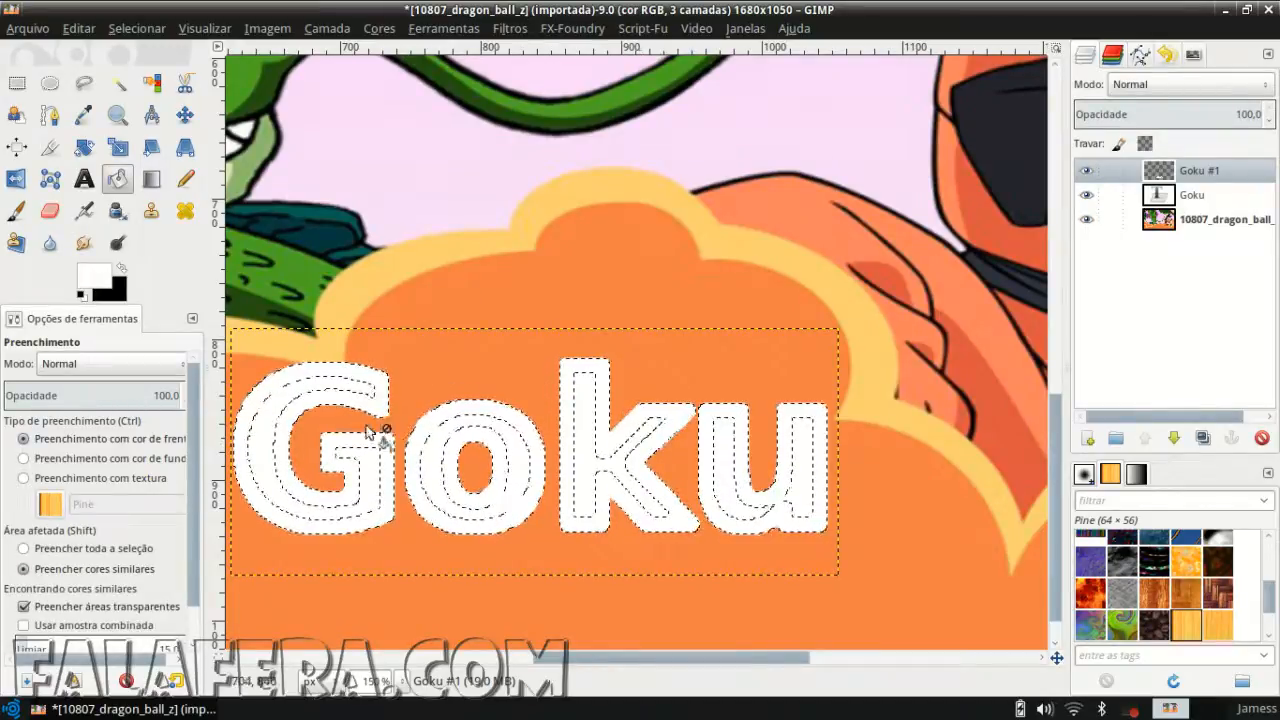
right_click(428, 385)
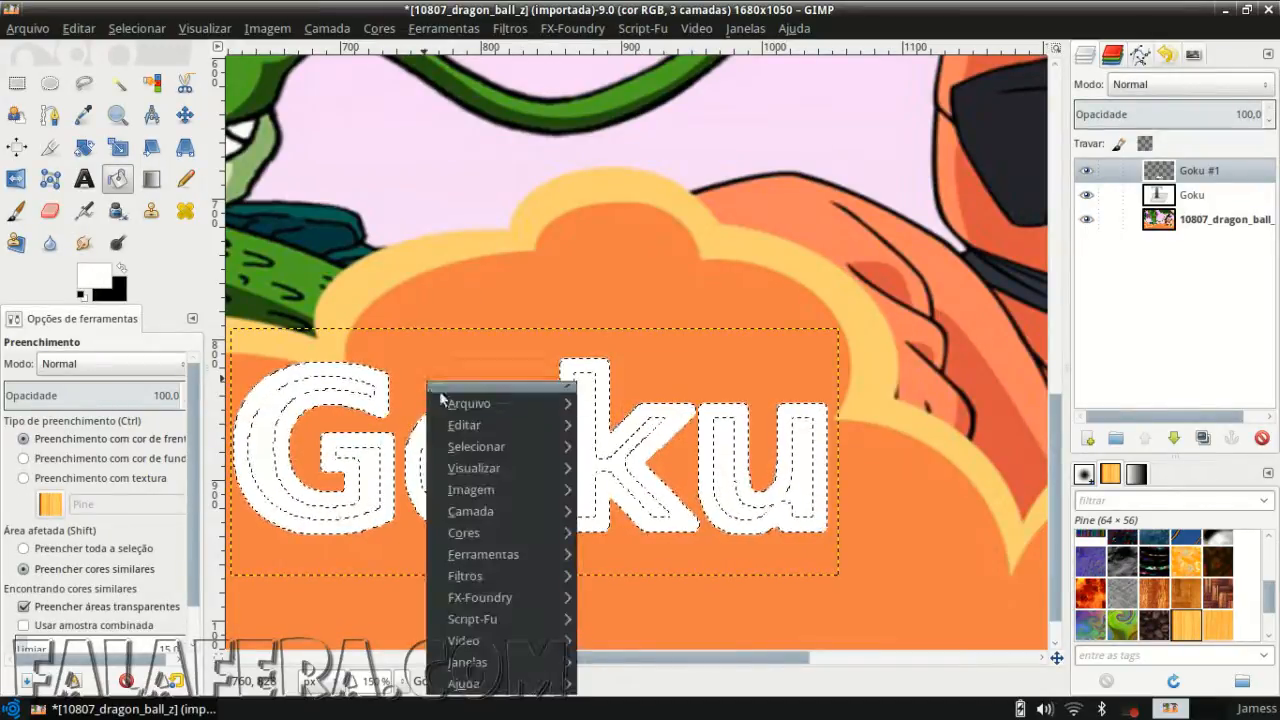
mouse_move(471, 447)
click(642, 373)
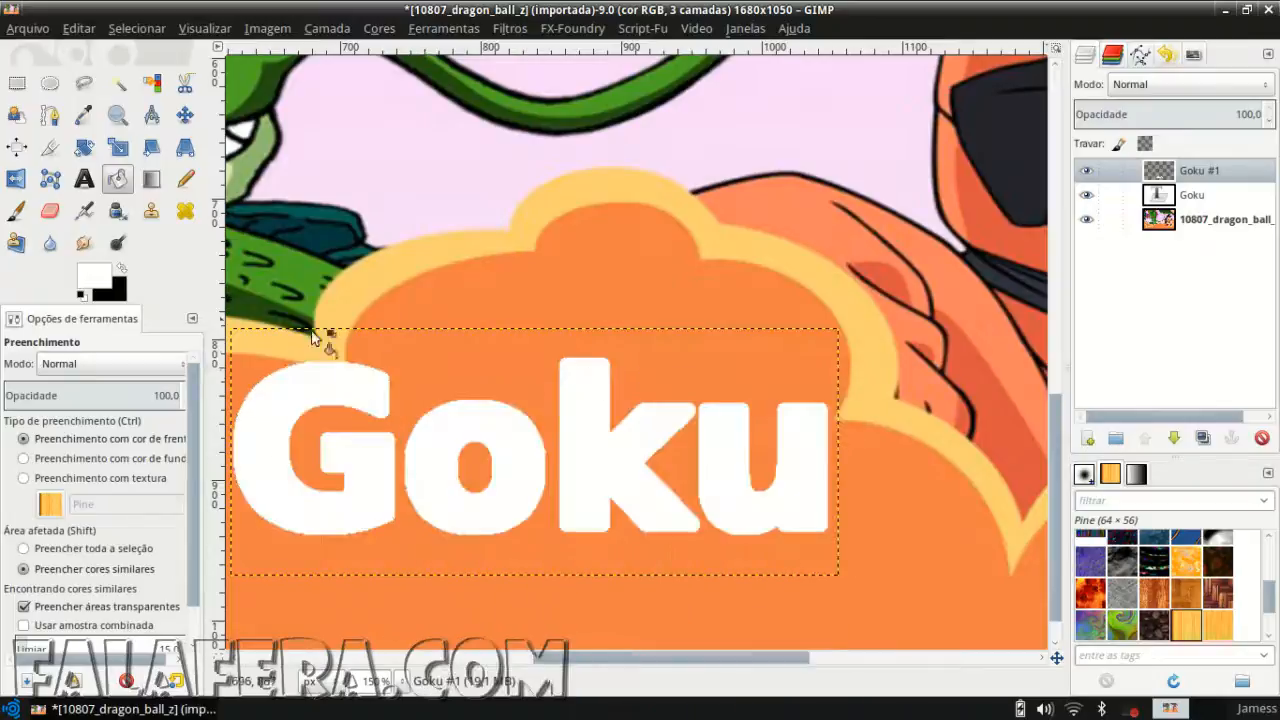
Lower the Goku #1 layer beneath the black Goku text layer
key(minus)
scroll(485, 400, down, 1)
scroll(388, 394, up, 1)
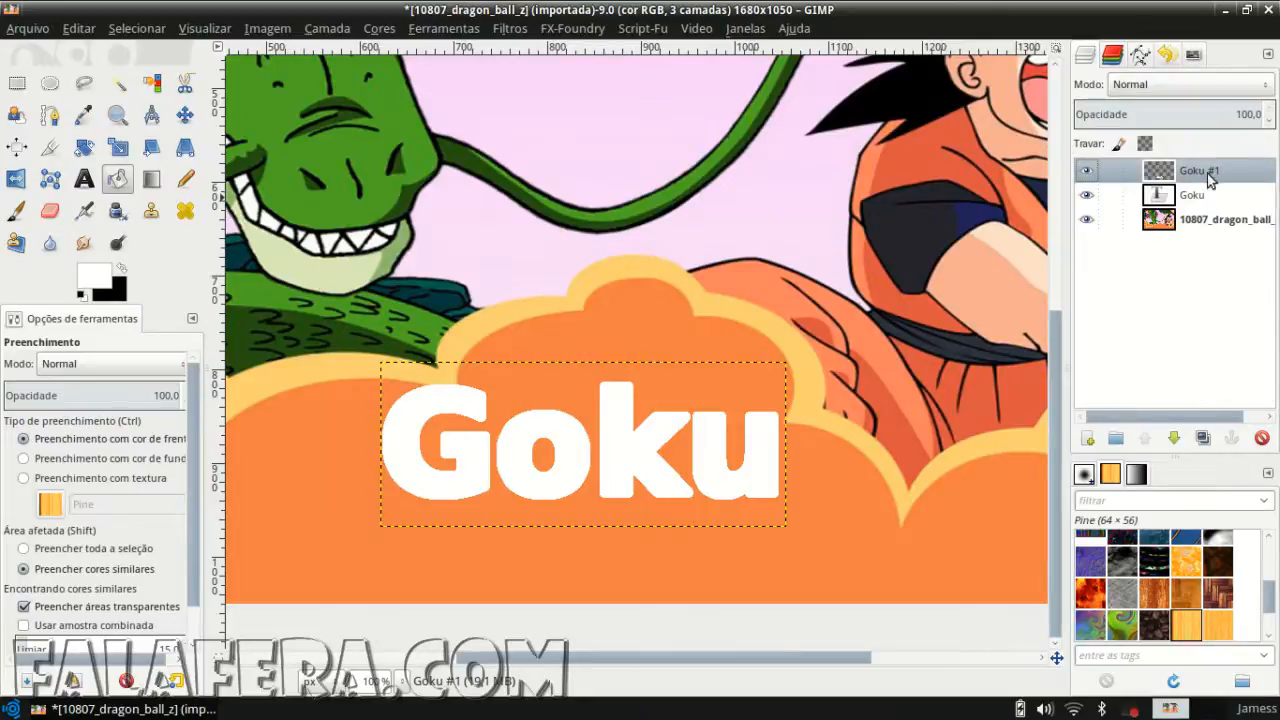
click(1175, 439)
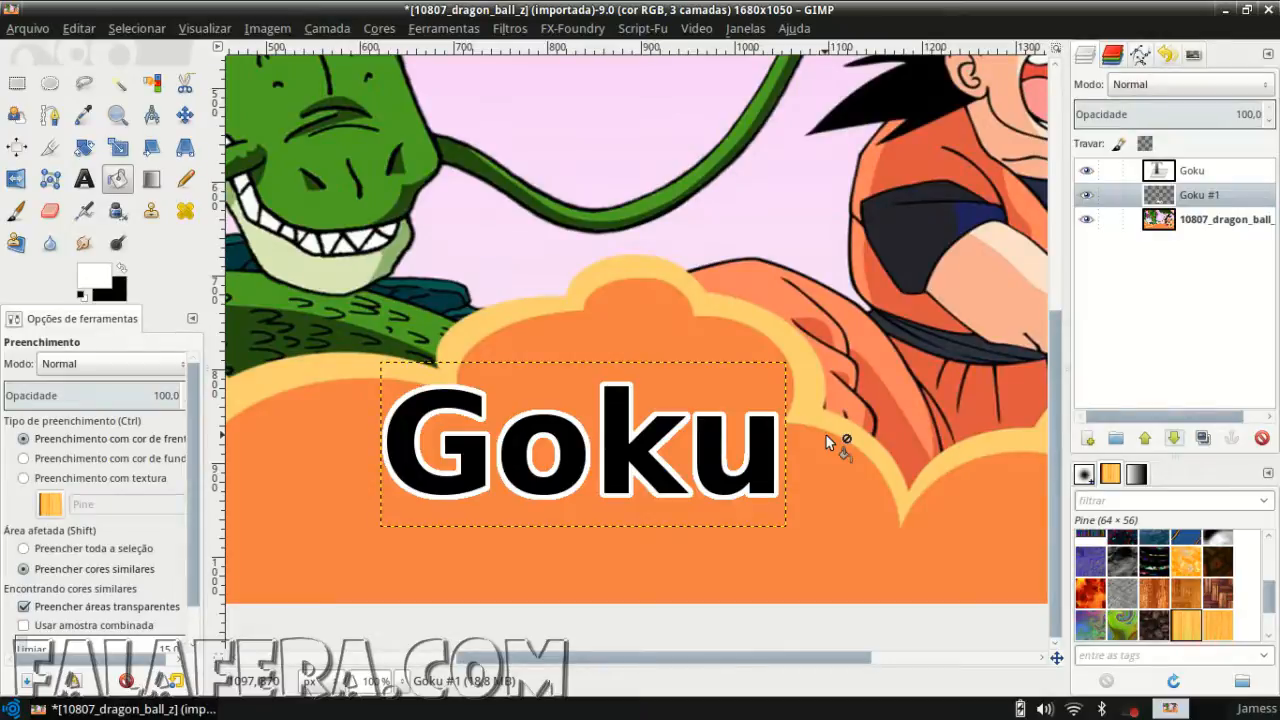
scroll(585, 420, down, 2)
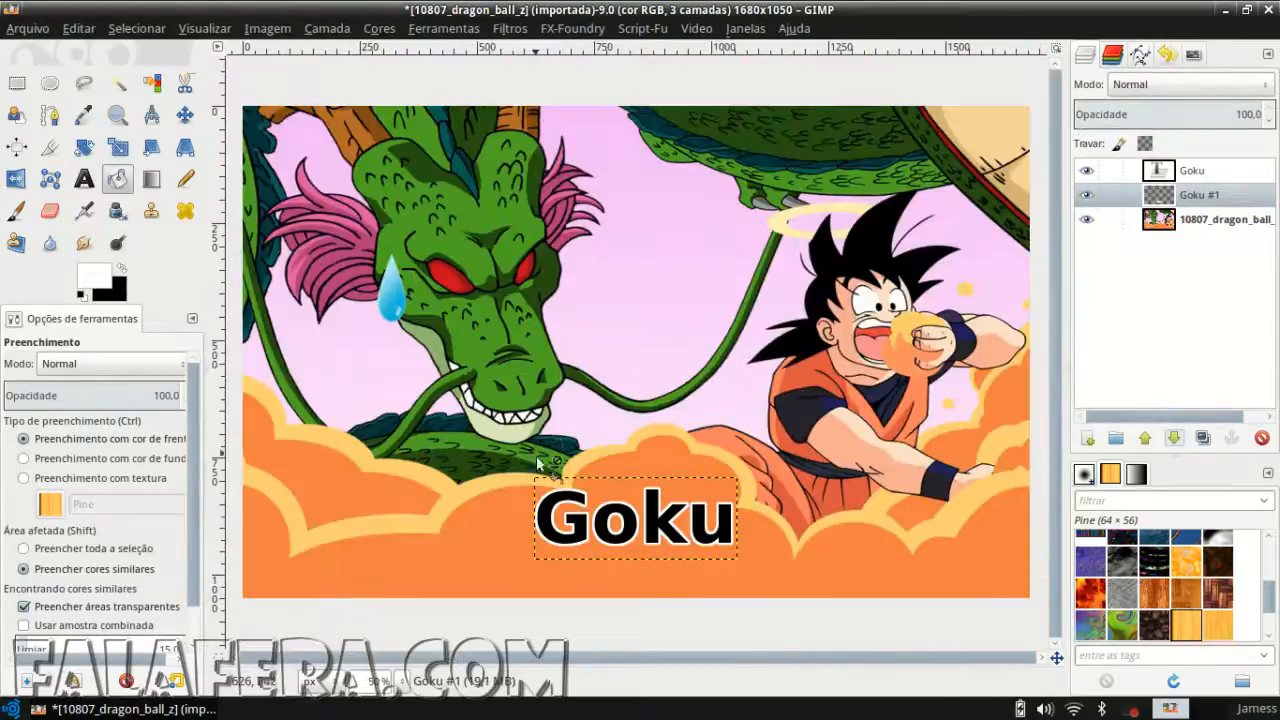
scroll(590, 510, up, 1)
scroll(645, 558, up, 2)
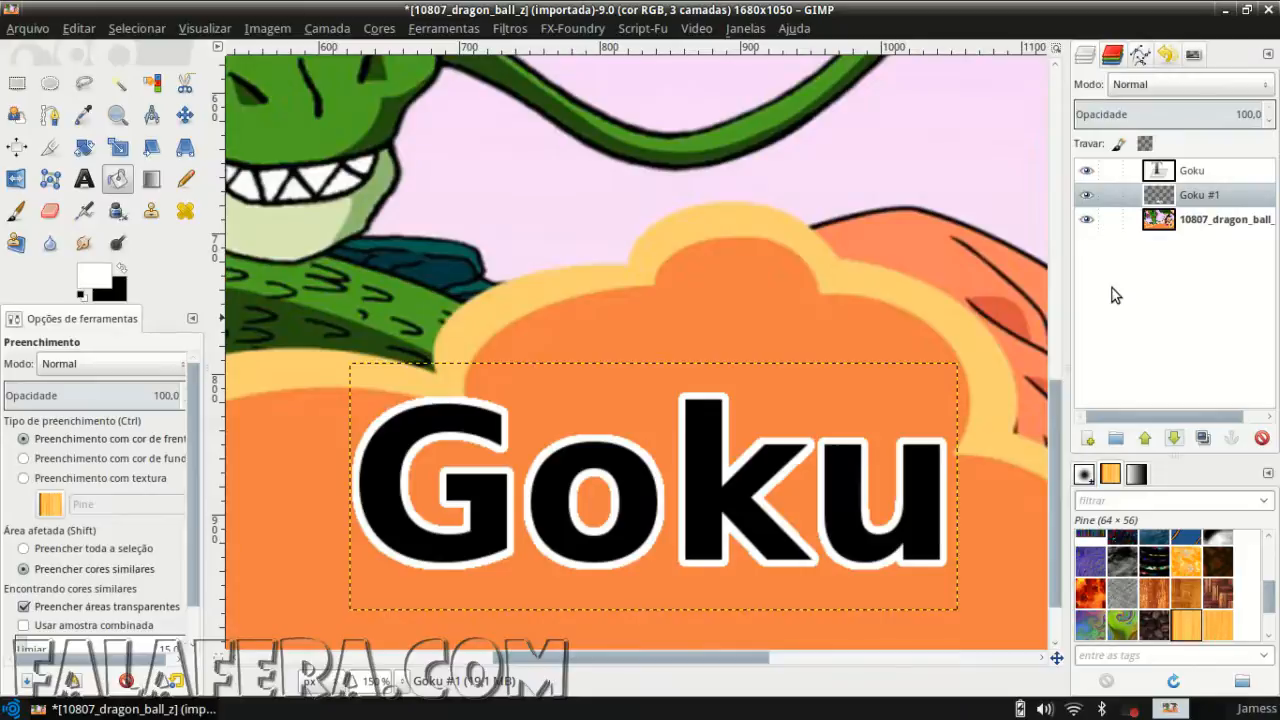
scroll(677, 552, down, 4)
scroll(632, 551, up, 2)
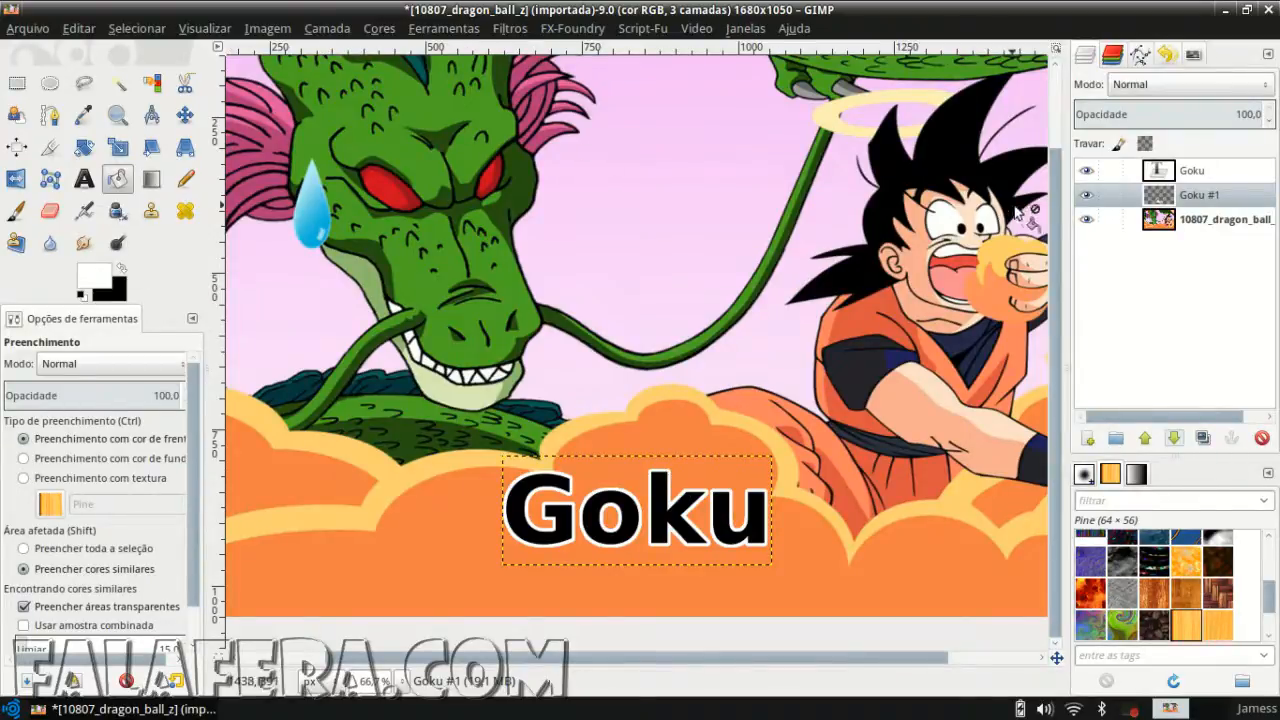
Fill the Dragon Ball background layer with white, and hide and show the black Goku text layer
click(1169, 222)
key(minus)
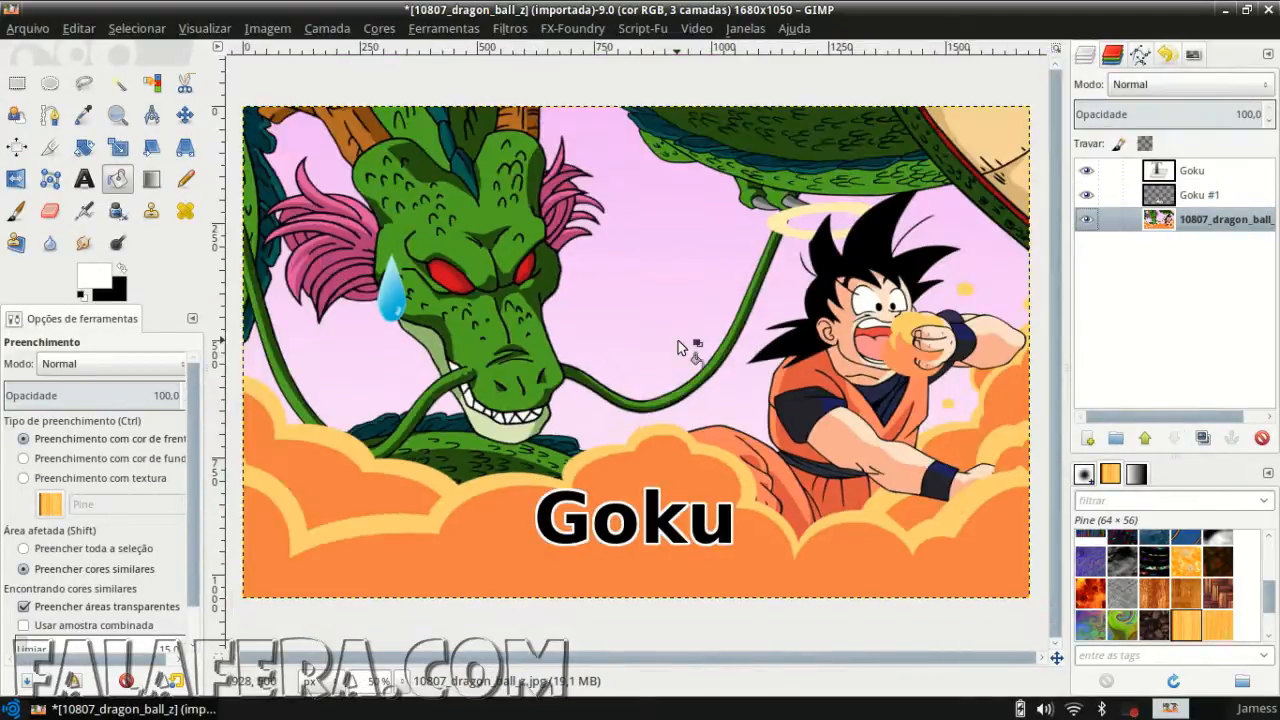
key(minus)
key(plus)
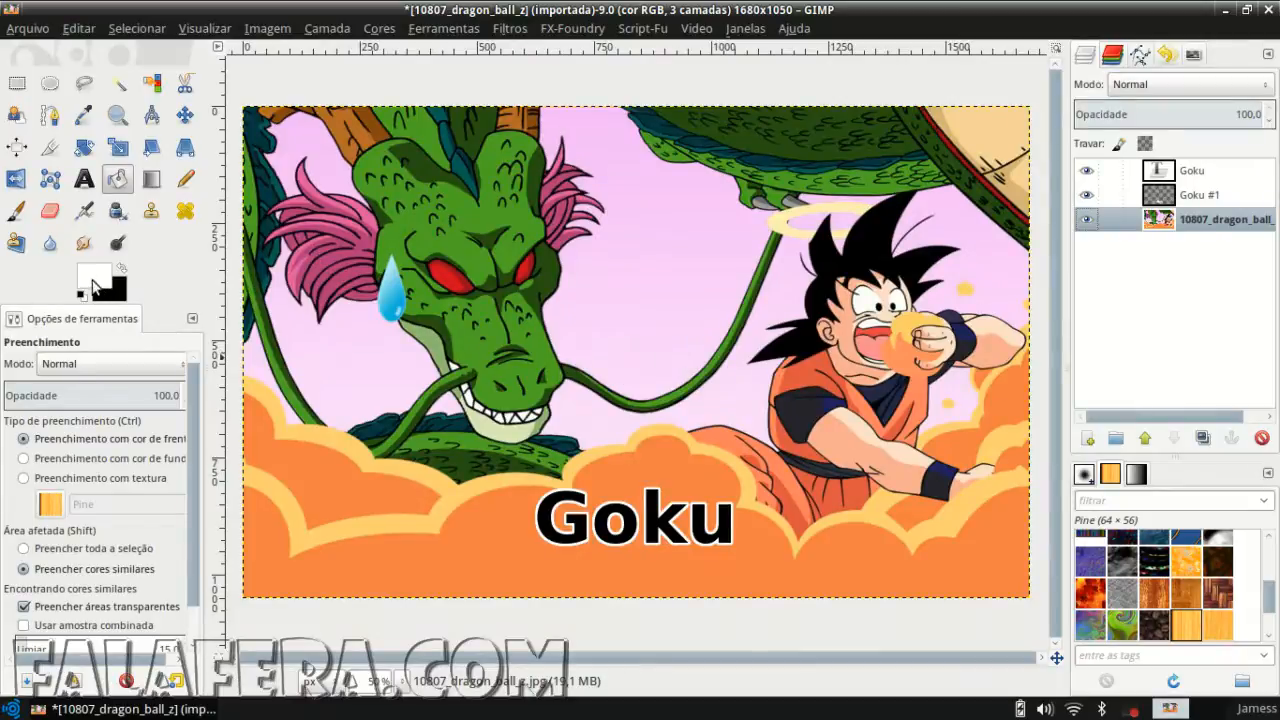
drag(93, 287, 609, 337)
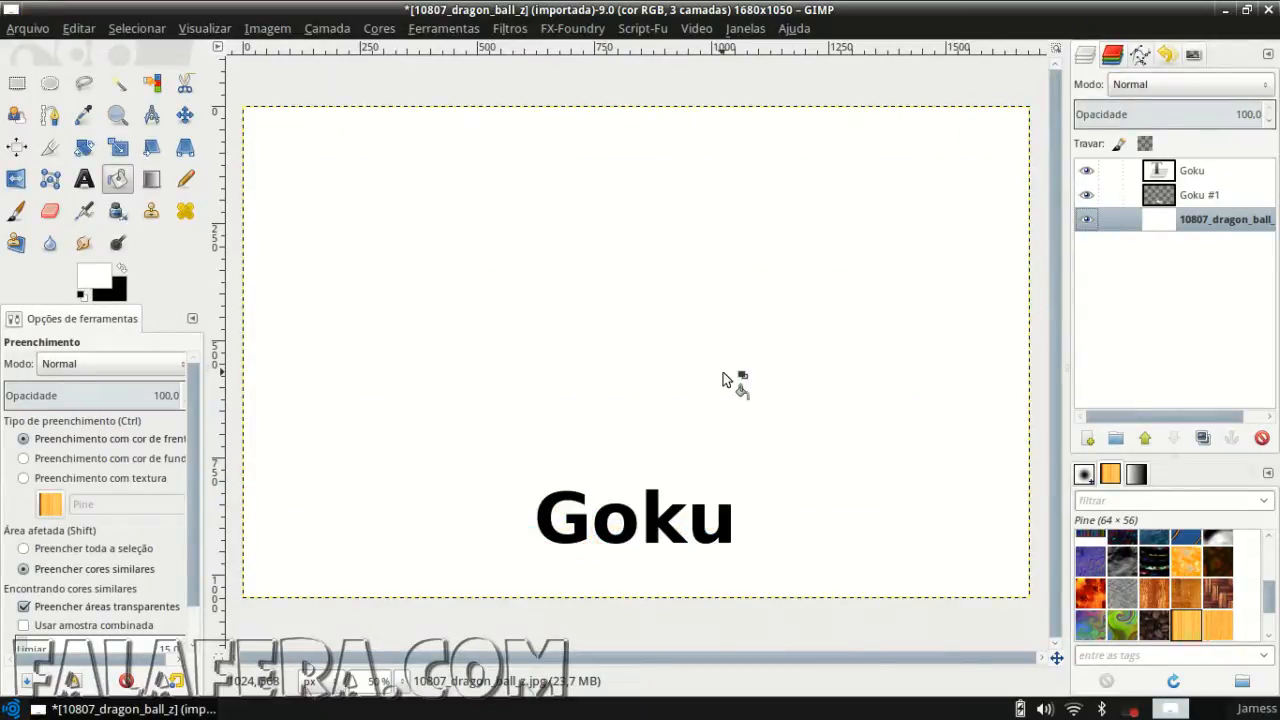
double_click(1188, 170)
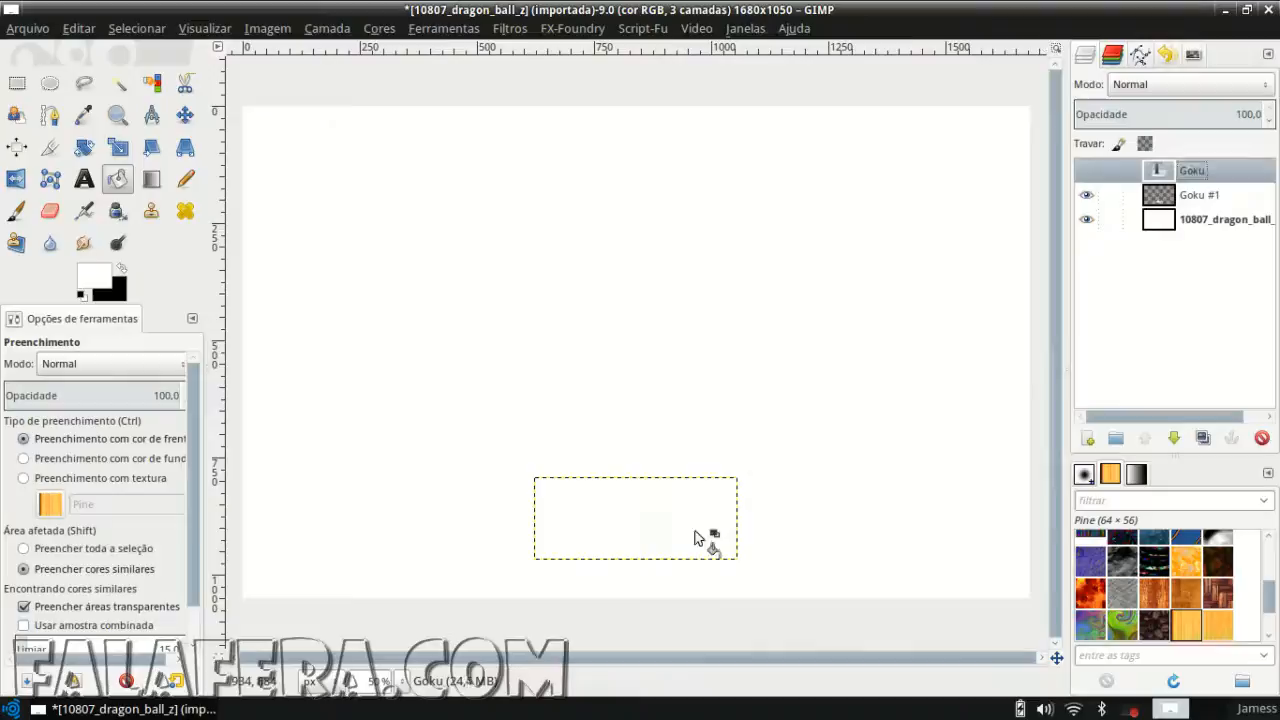
click(1086, 170)
Swap the foreground and background colours and fill the Dragon Ball background layer with black
click(1184, 222)
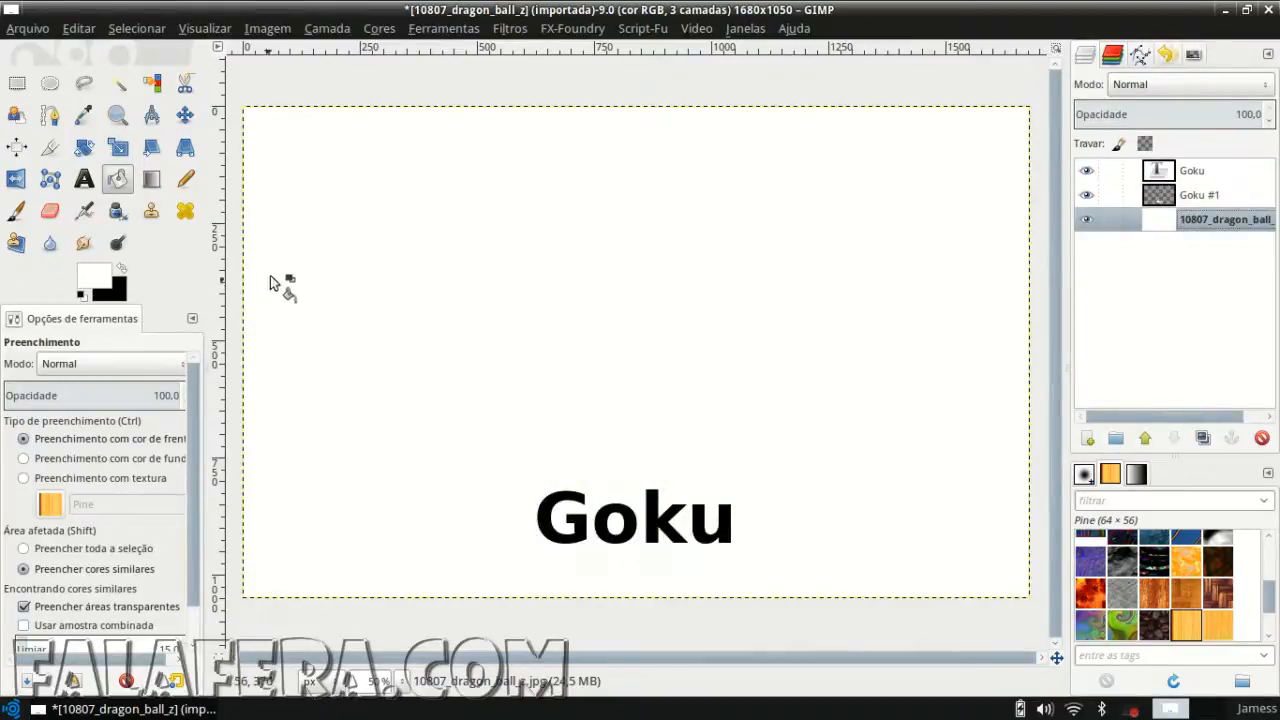
click(121, 268)
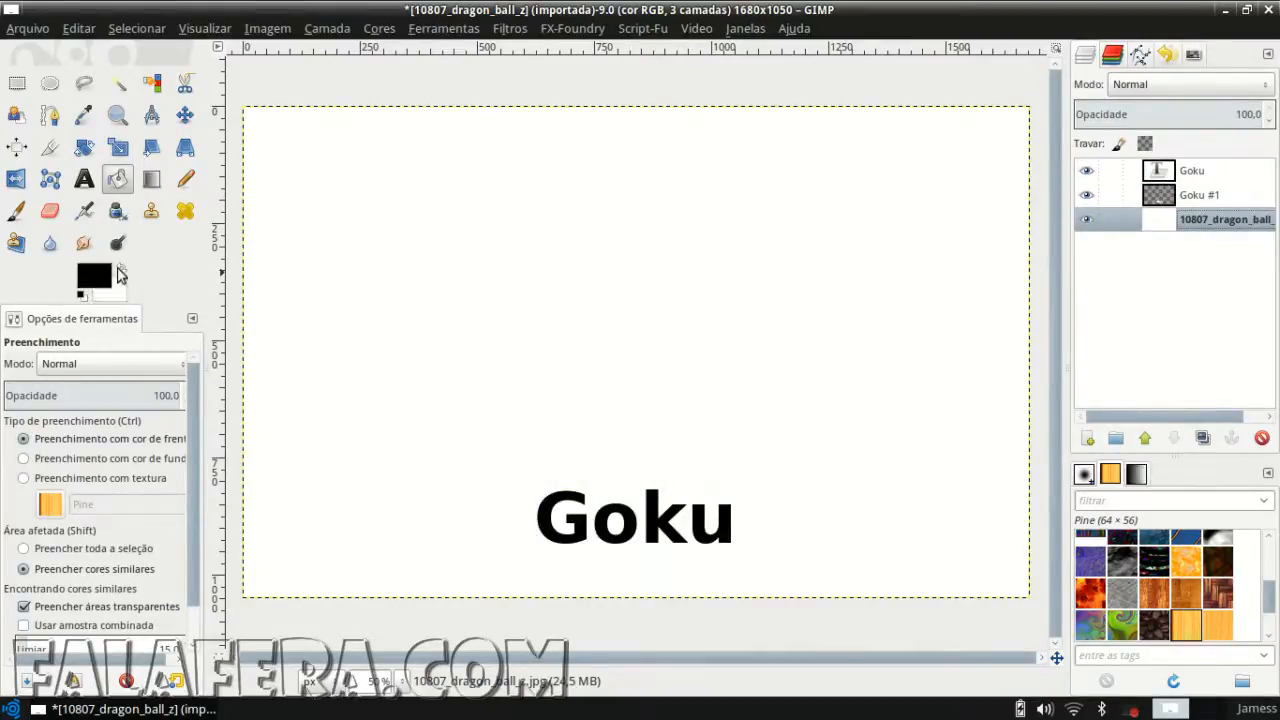
drag(98, 282, 657, 309)
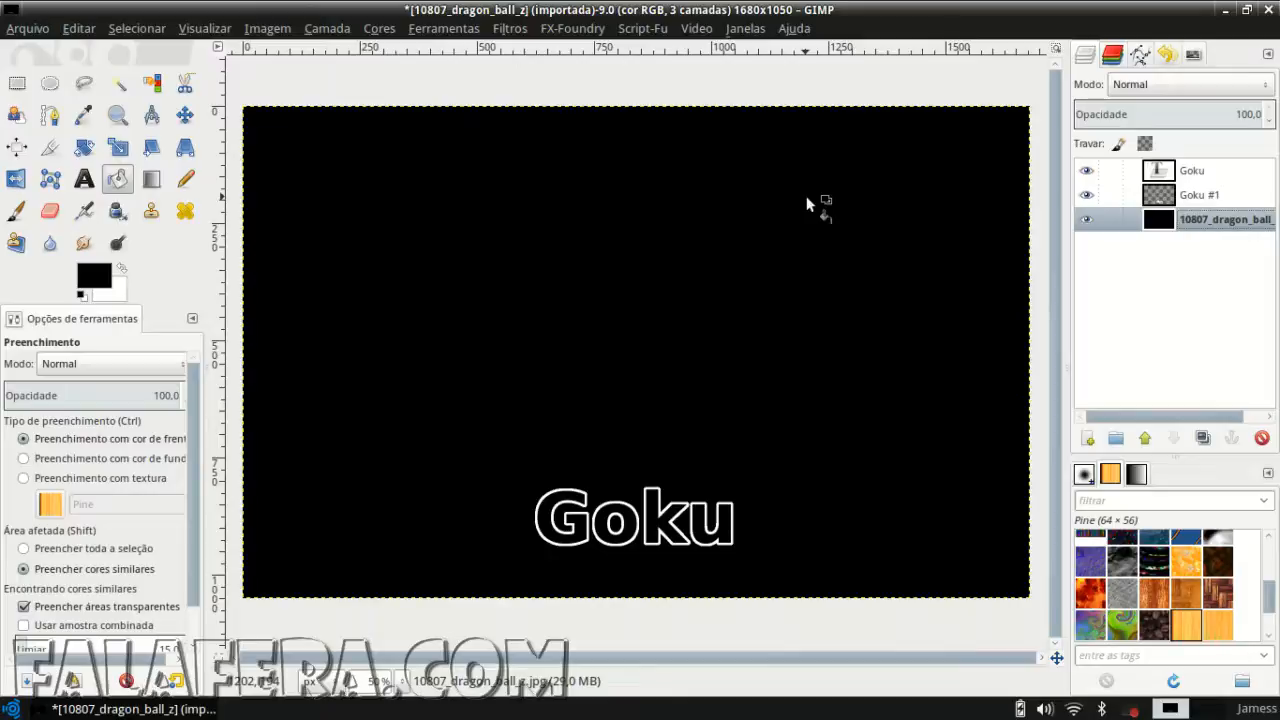
Set the foreground colour to red ea1111 and fill the background layer with it
click(92, 280)
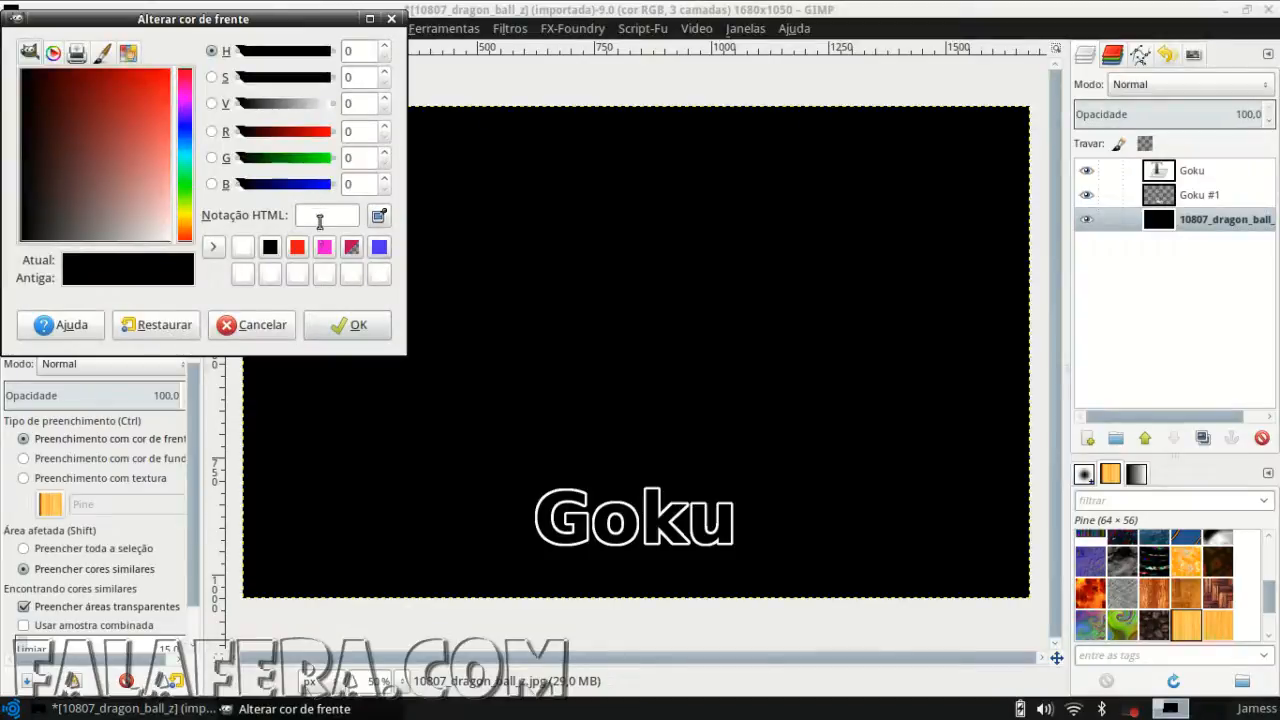
click(297, 248)
click(358, 327)
drag(98, 280, 562, 287)
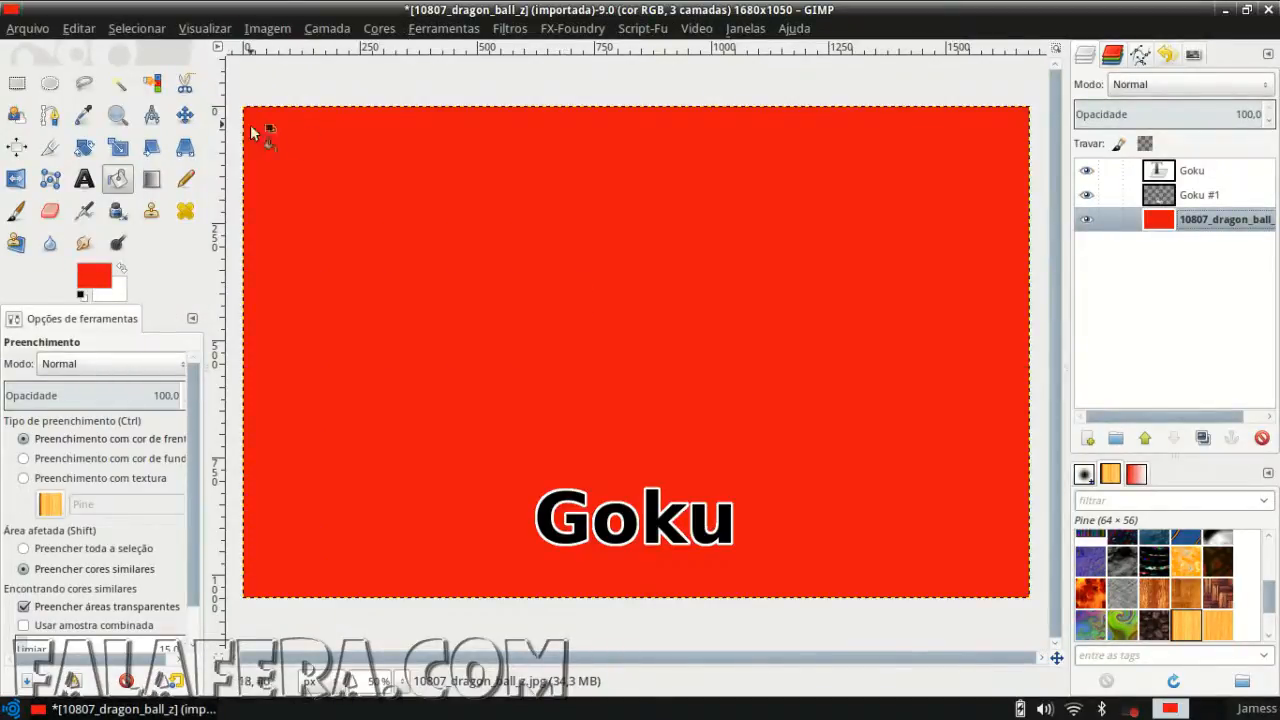
Change the foreground colour to magenta and fill the background layer with it
click(92, 274)
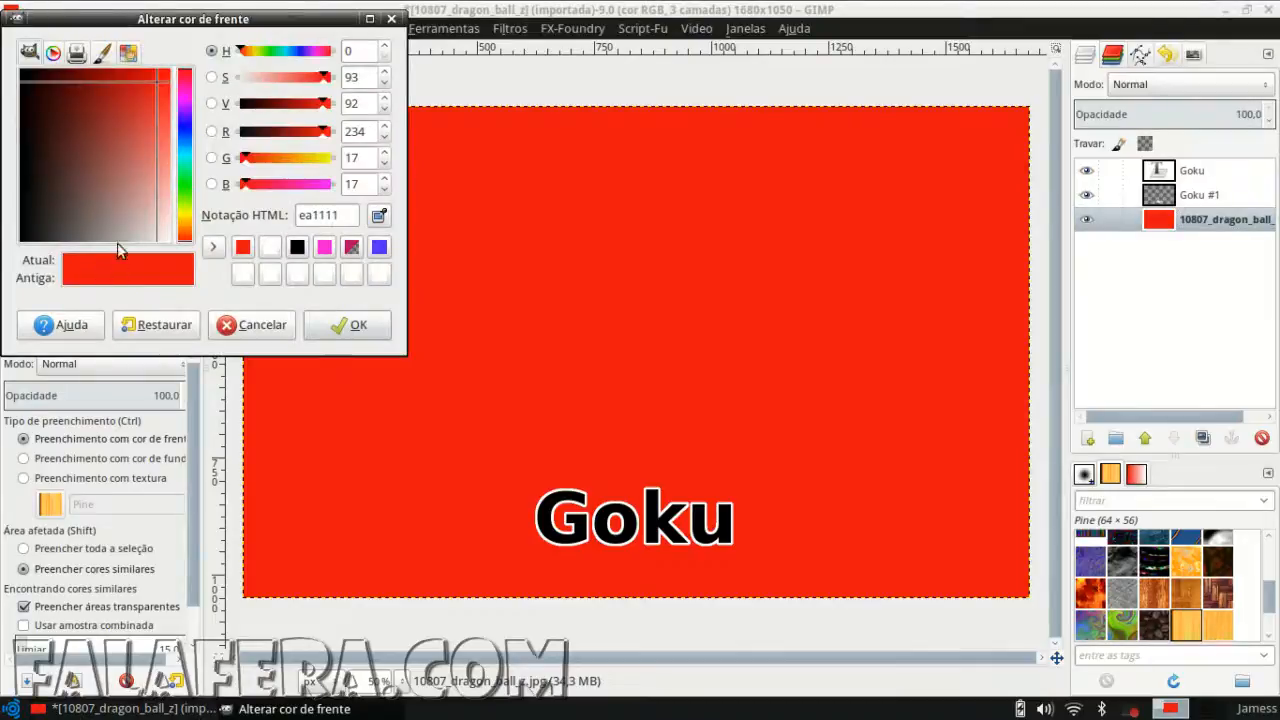
click(186, 104)
click(349, 324)
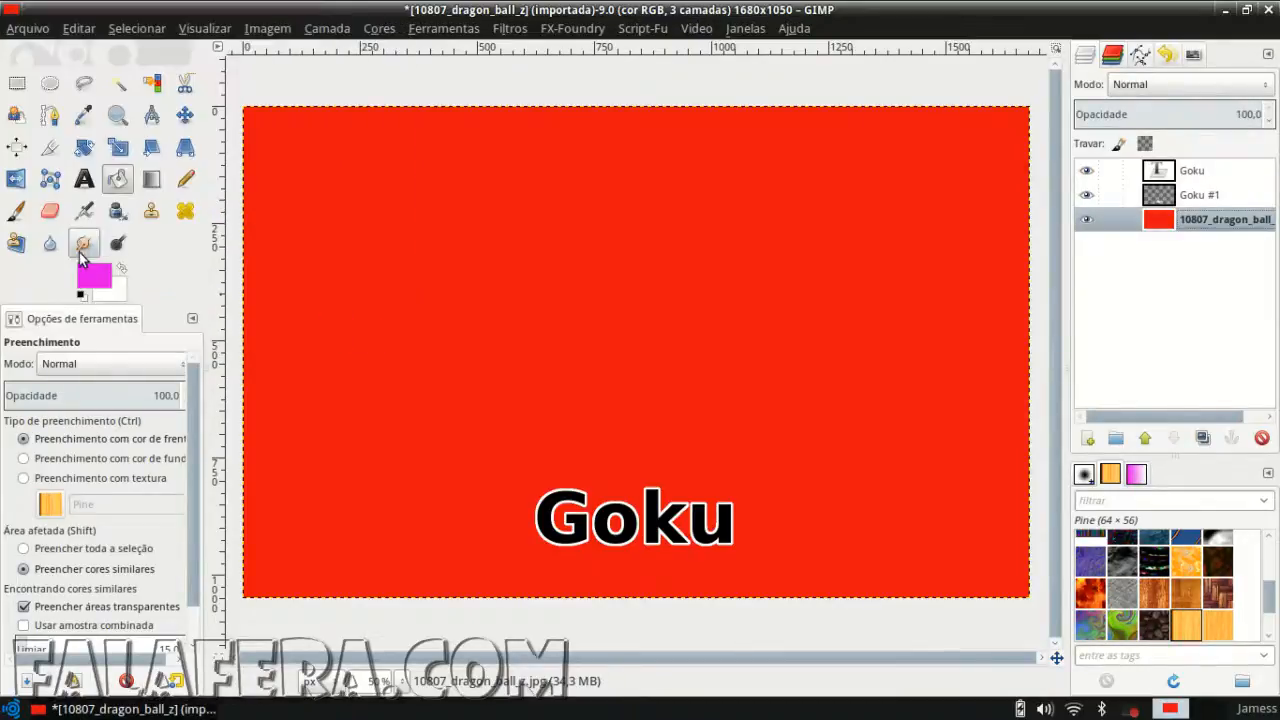
drag(92, 278, 588, 292)
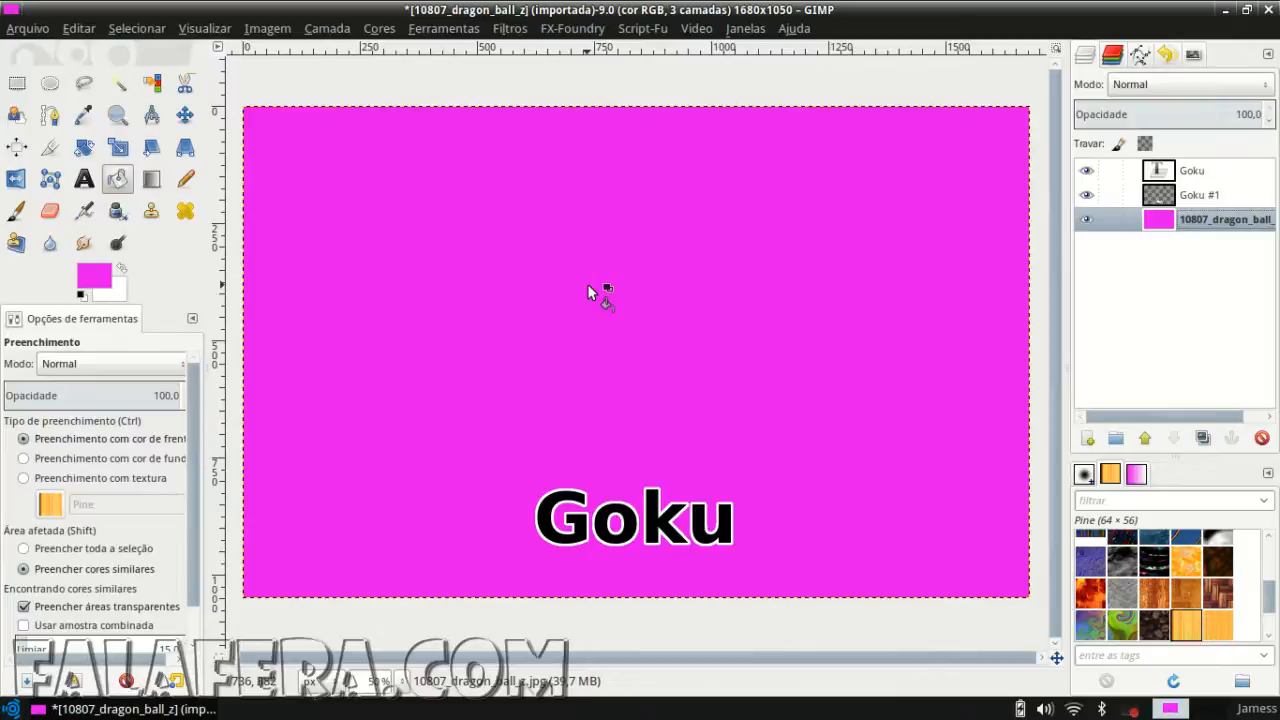
Hide the magenta background layer and export the transparent image to the desktop as Leg-Goku.png
click(1087, 221)
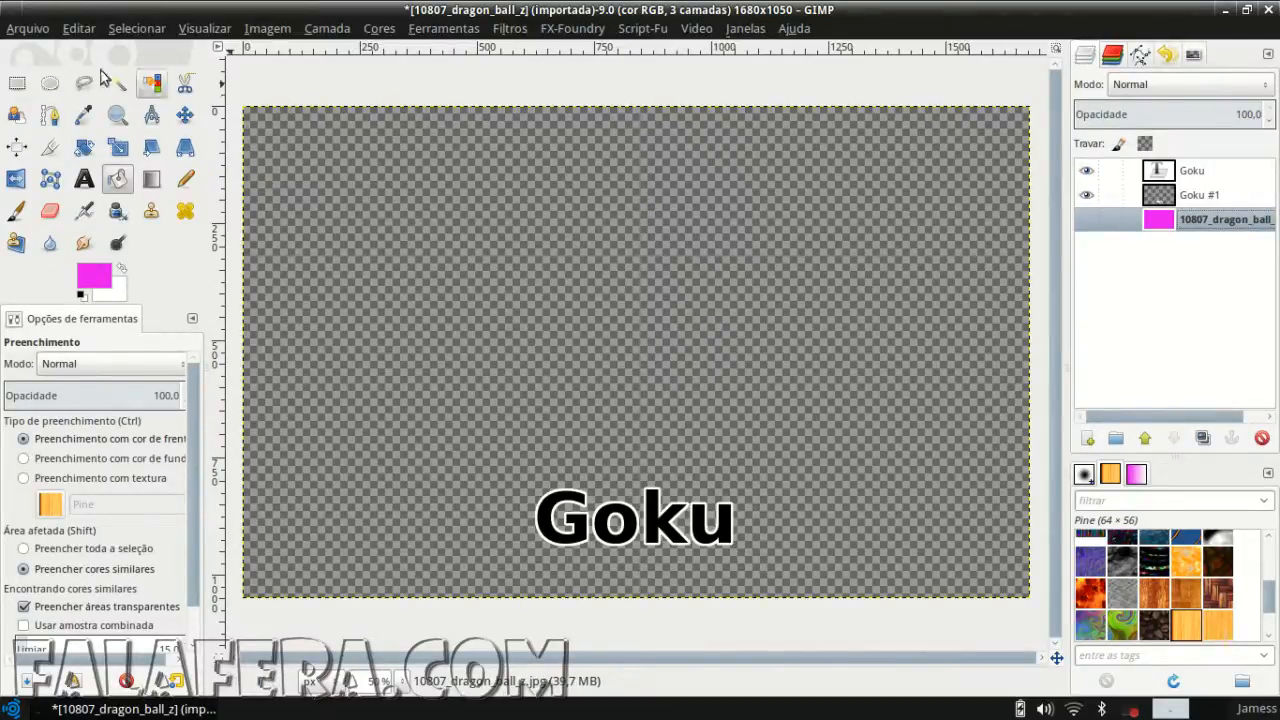
click(27, 28)
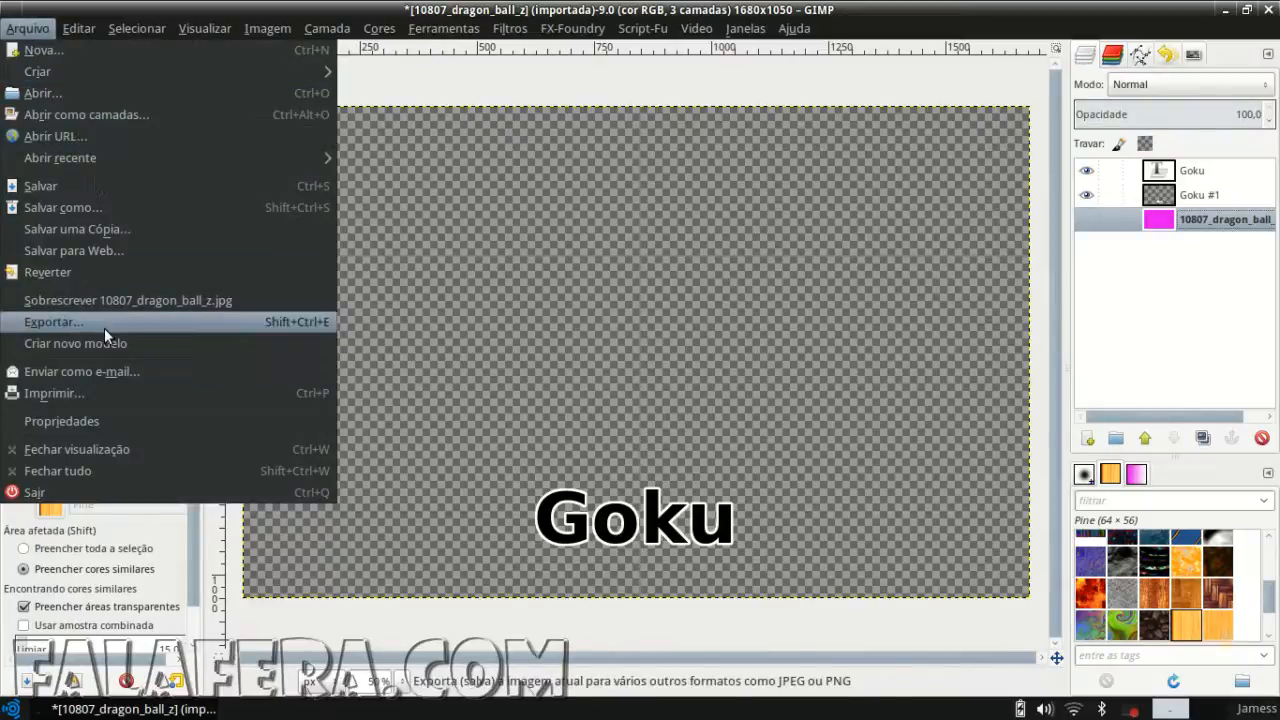
click(104, 324)
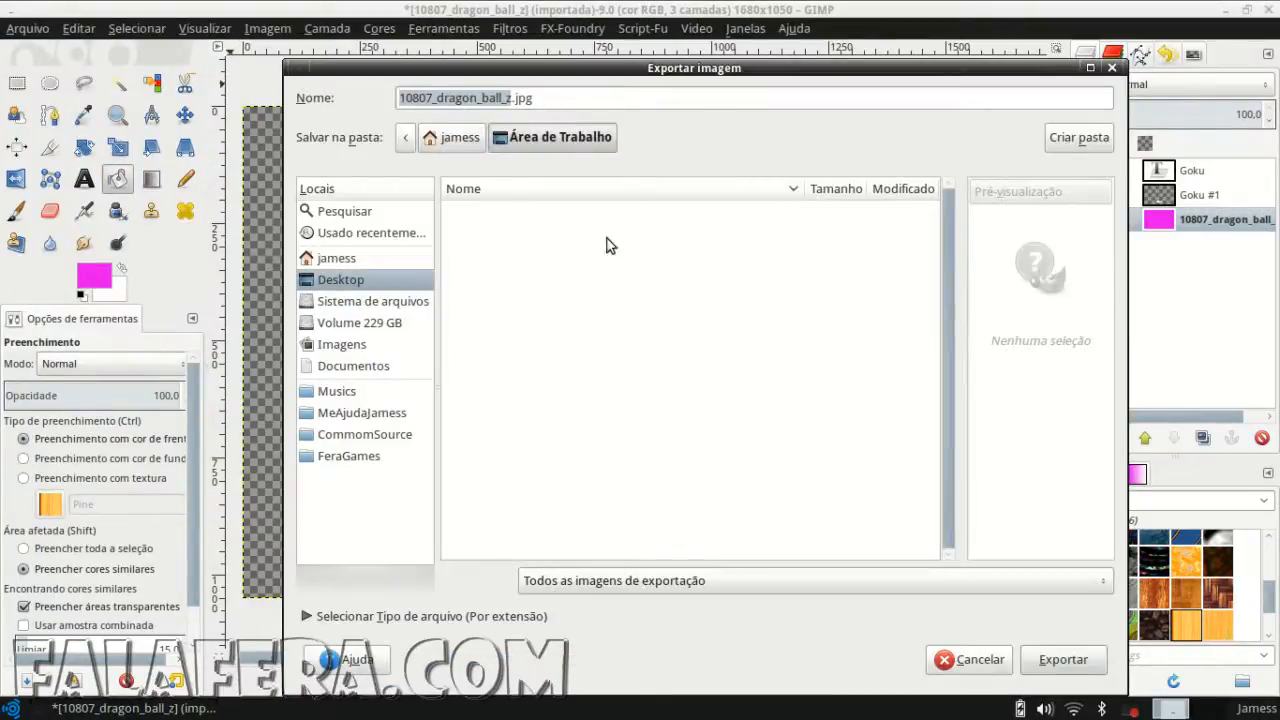
click(560, 97)
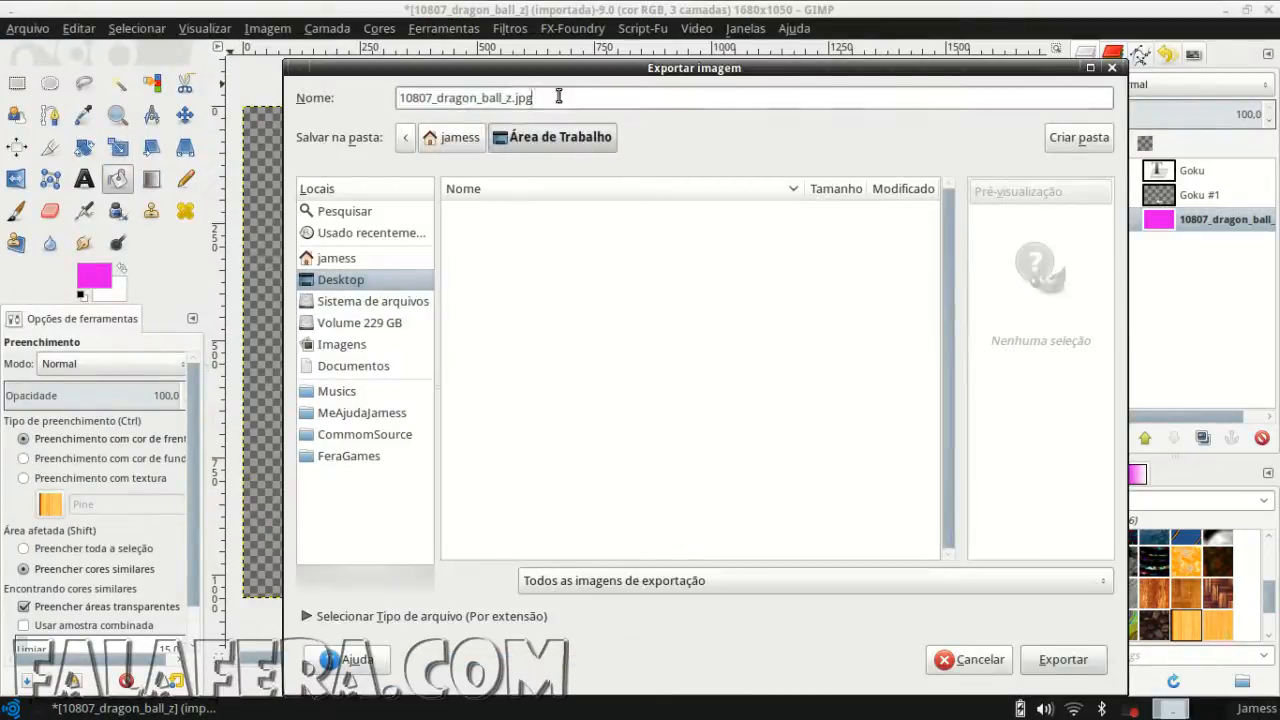
double_click(513, 97)
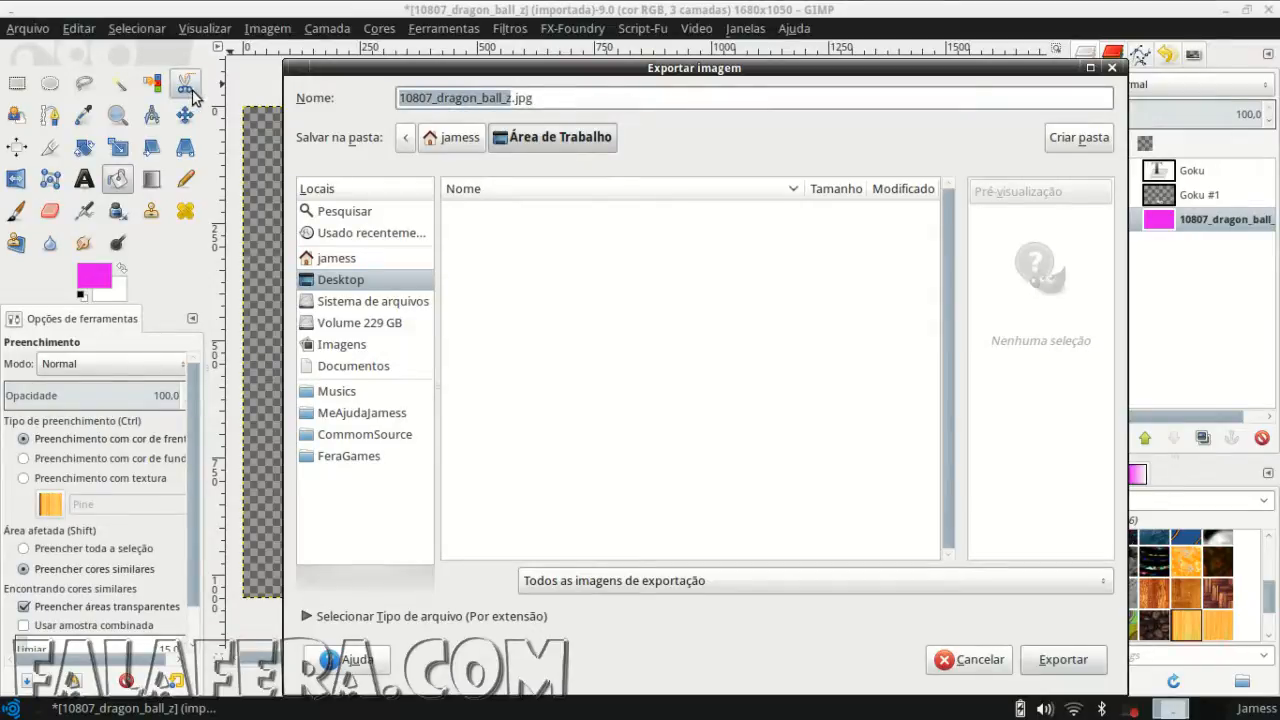
text(Leg-)
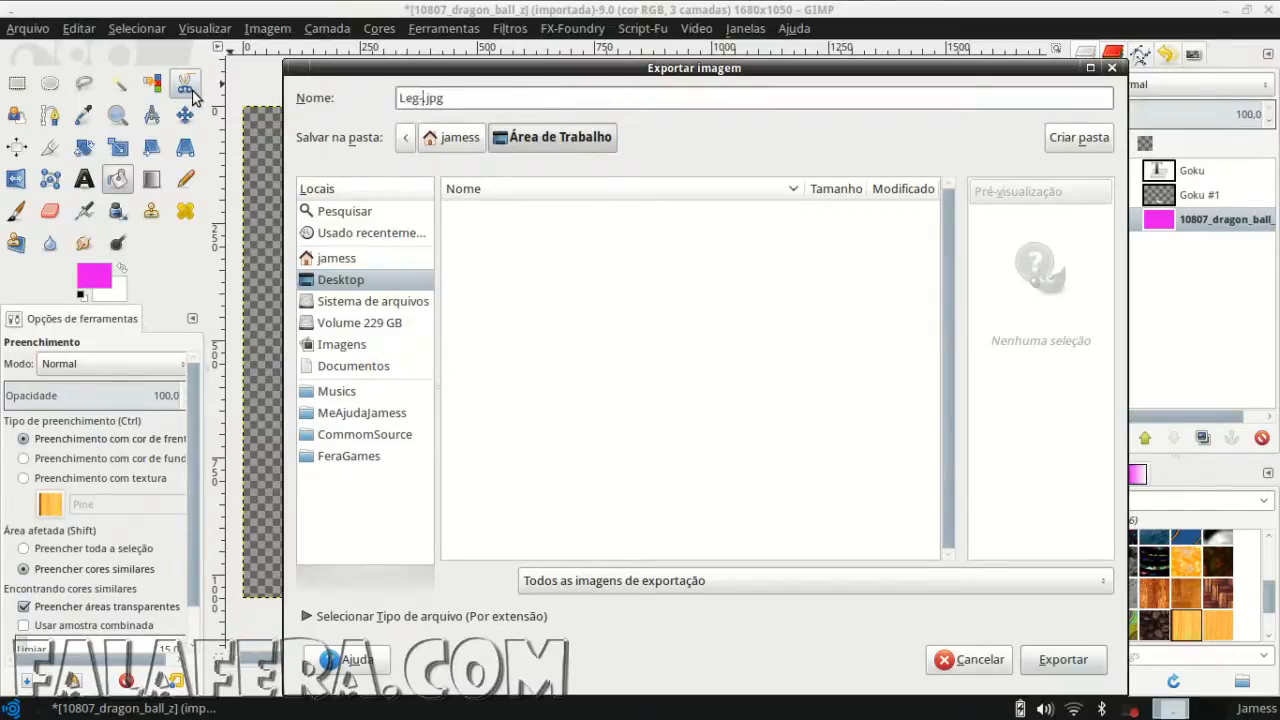
text(Goku)
key(End)
key(BackSpace)
key(BackSpace)
key(BackSpace)
text(png)
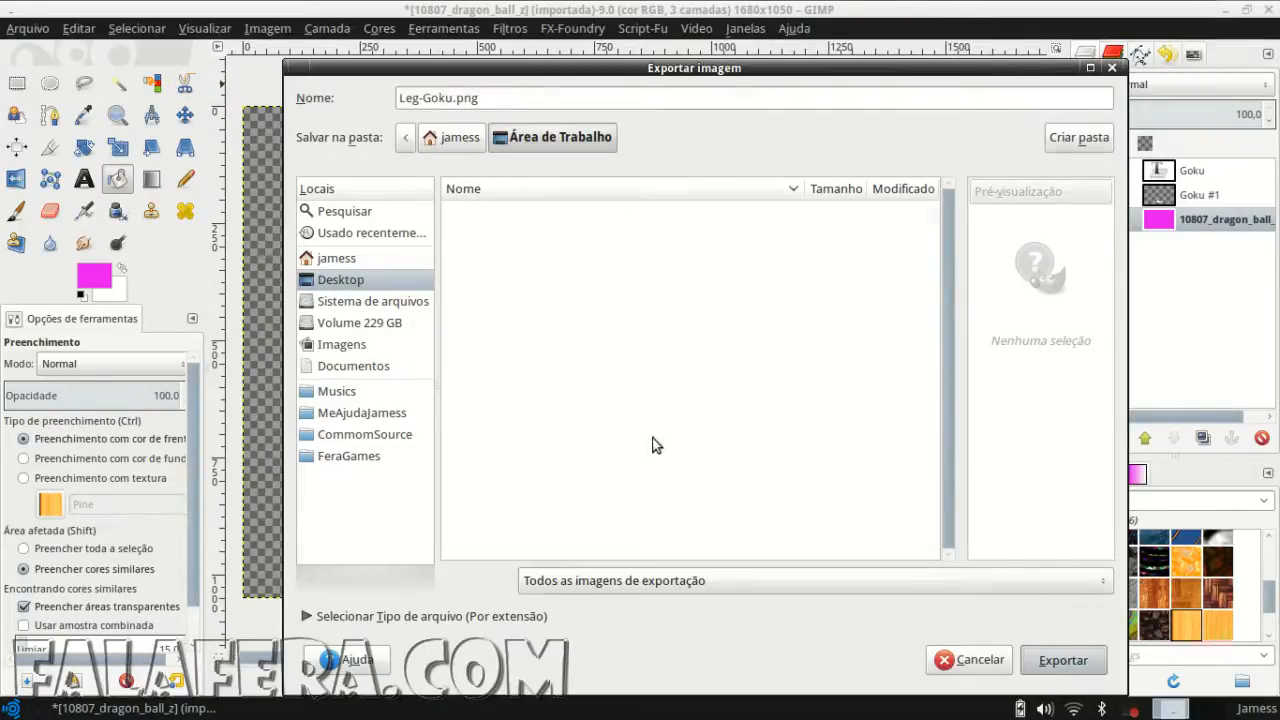
key(Return)
click(776, 510)
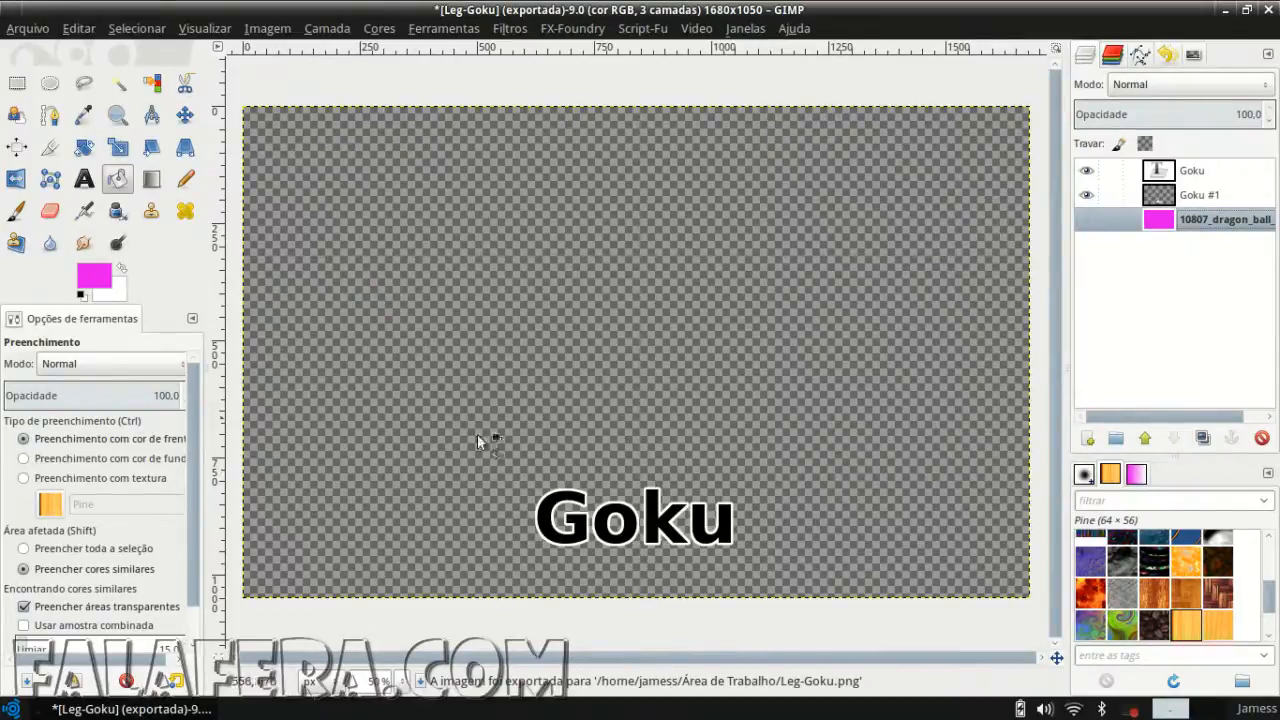
Check the exported Leg-Goku.png in the image viewer, close it and switch back to GIMP
click(130, 709)
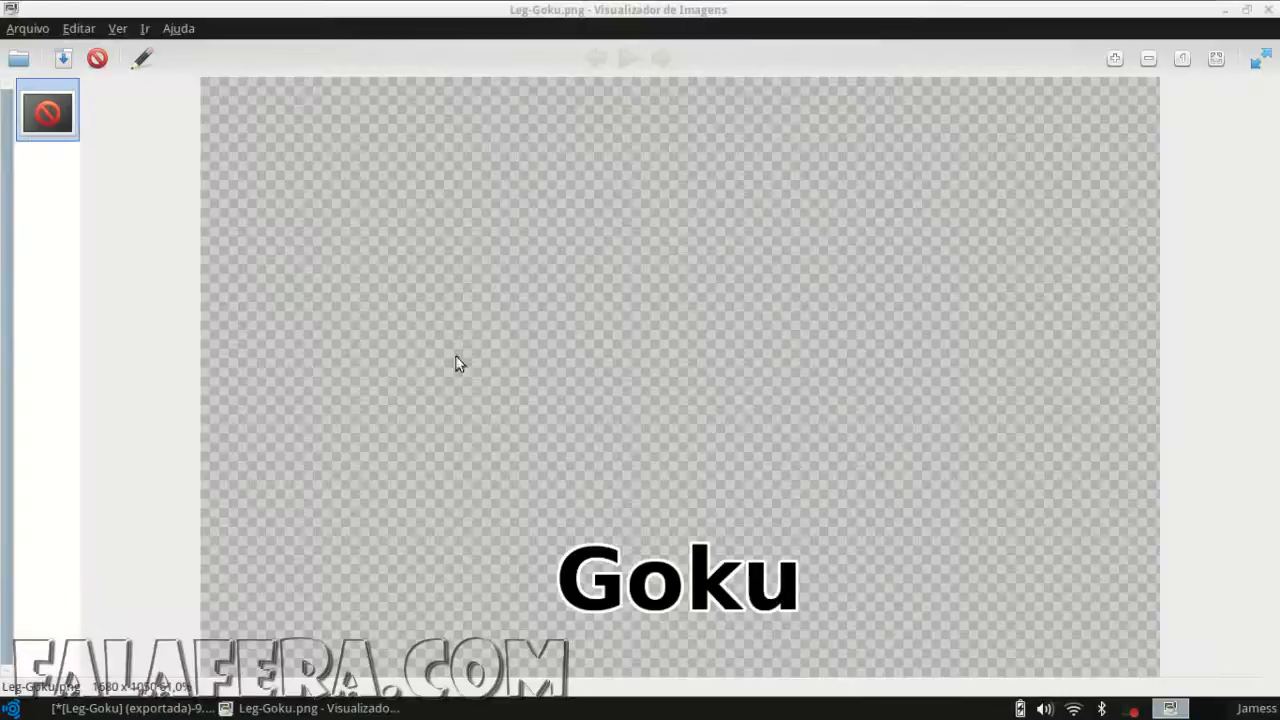
click(1268, 10)
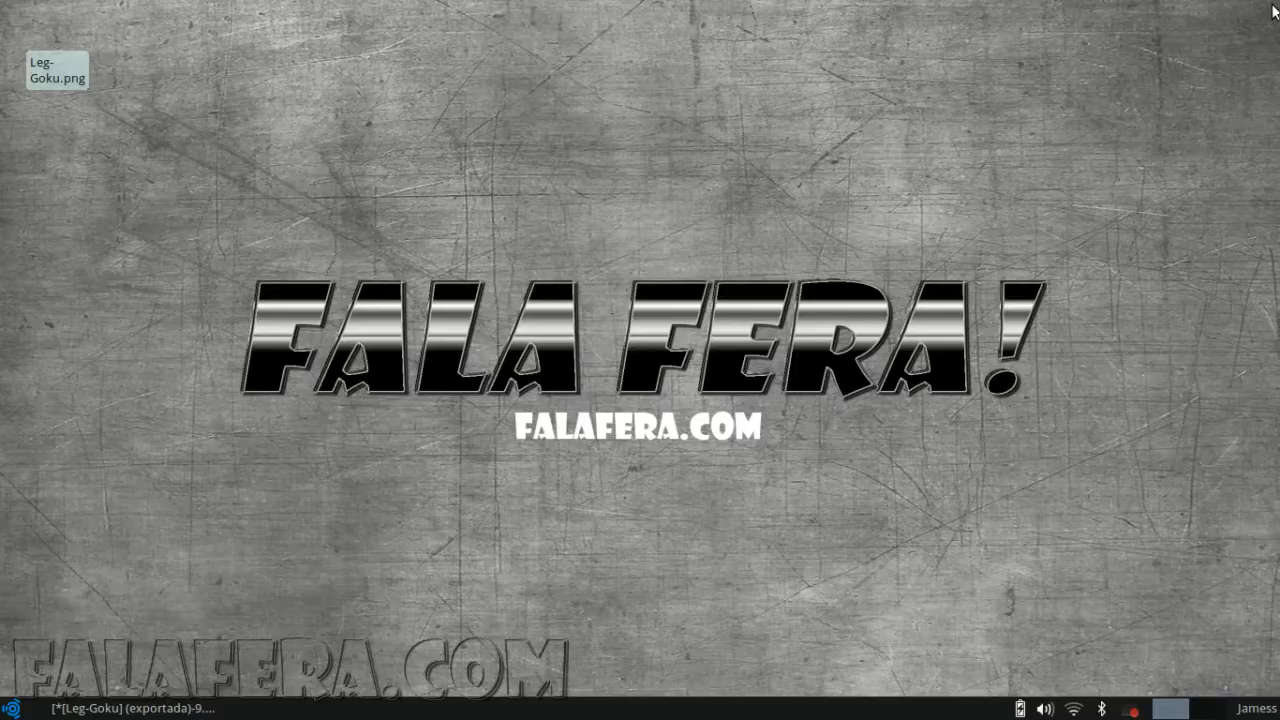
click(130, 709)
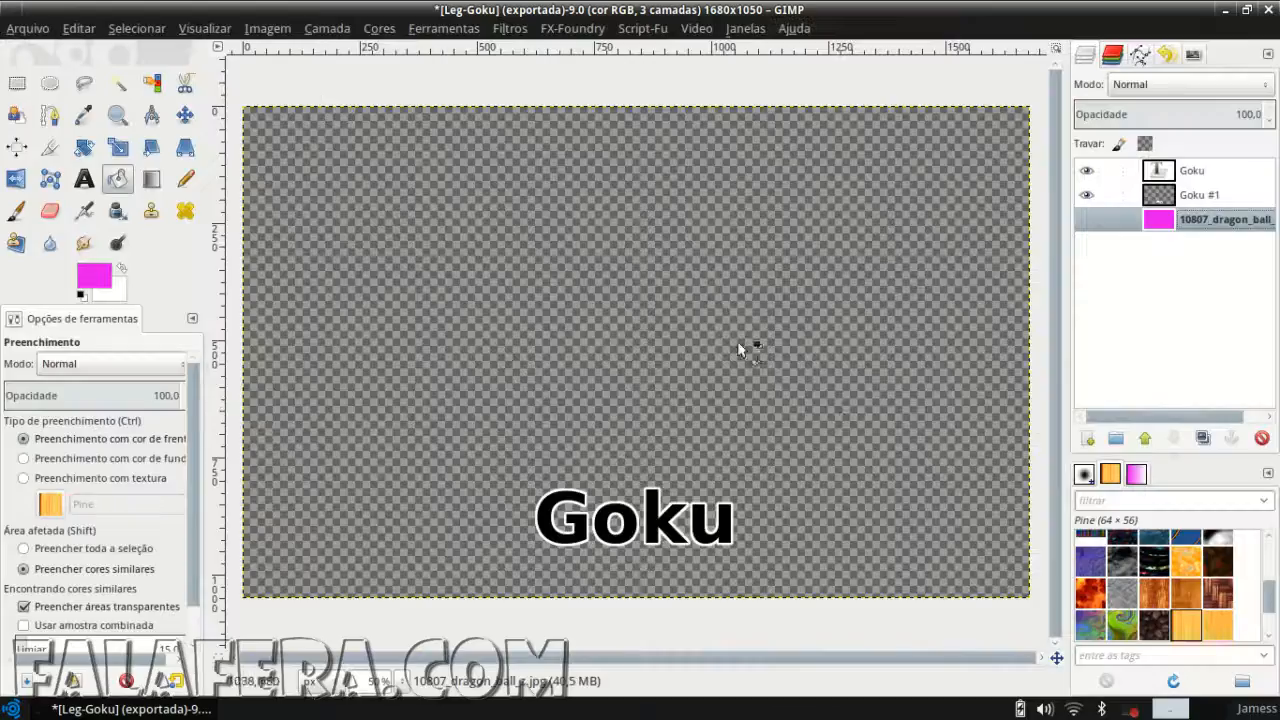
Restore the original Dragon Ball picture on the visible background layer and delete the Goku #1 outline layer
click(1087, 219)
click(1087, 219)
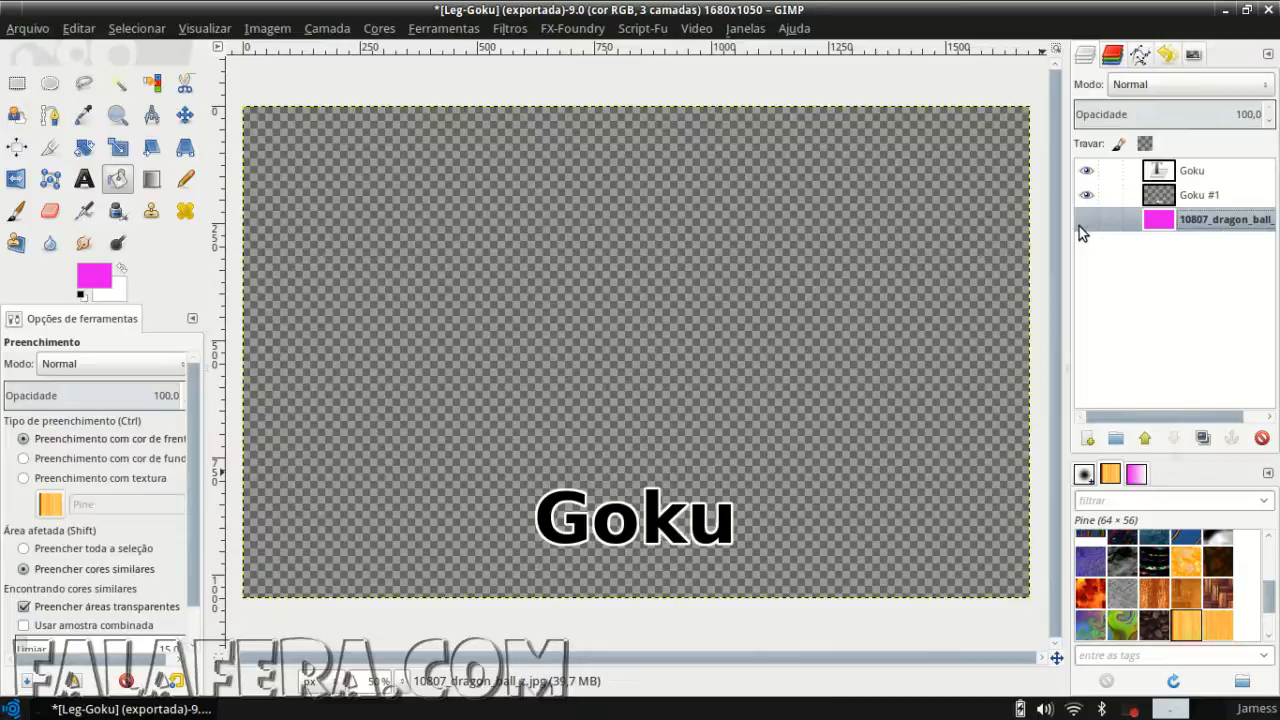
click(1079, 226)
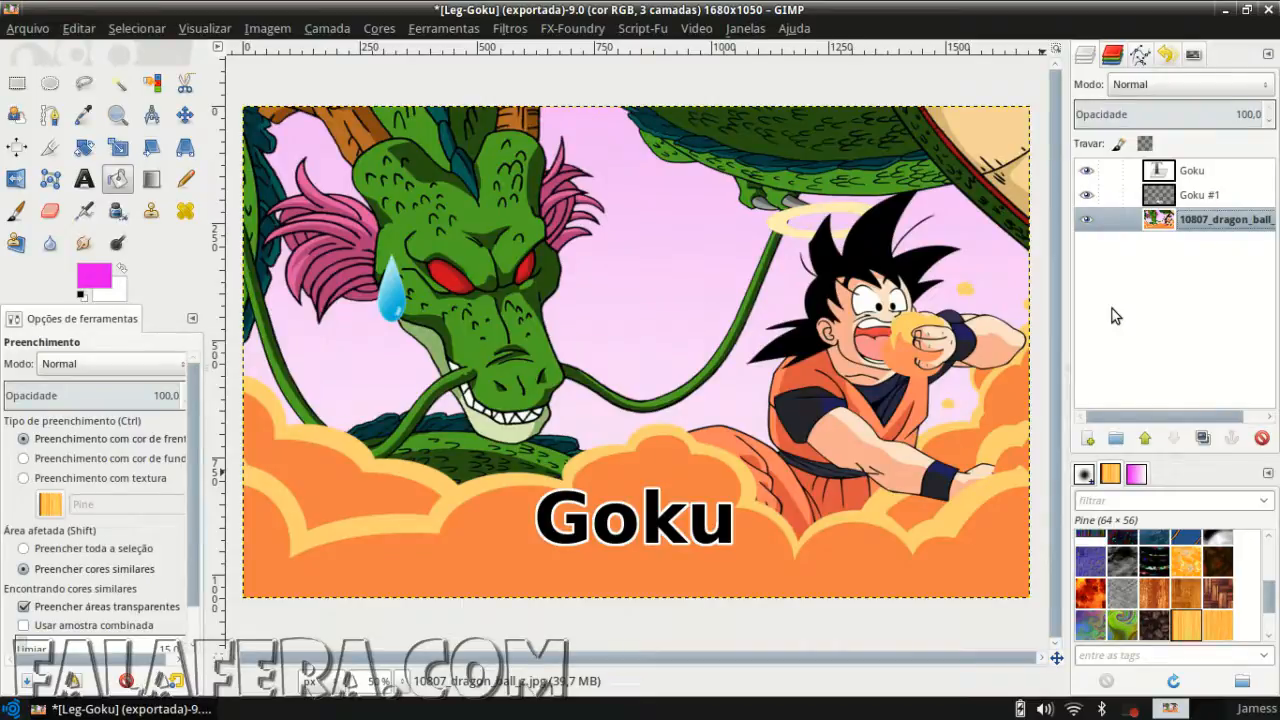
click(1196, 198)
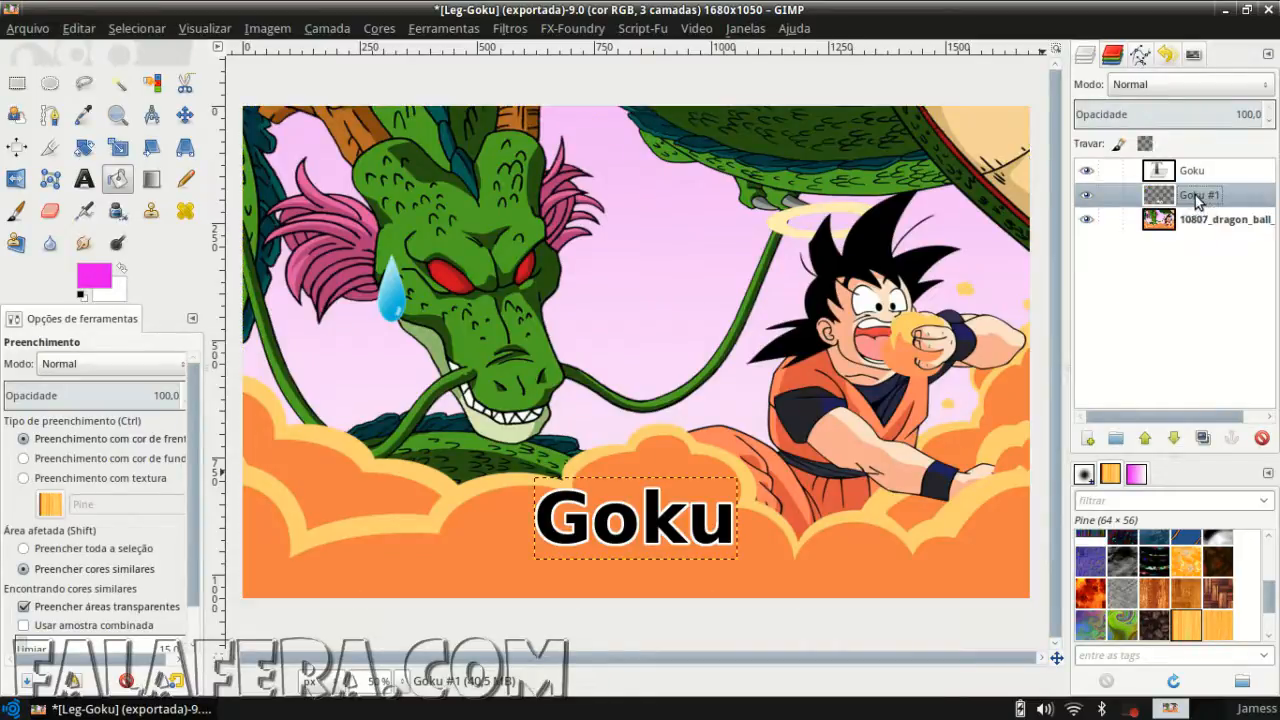
click(1261, 438)
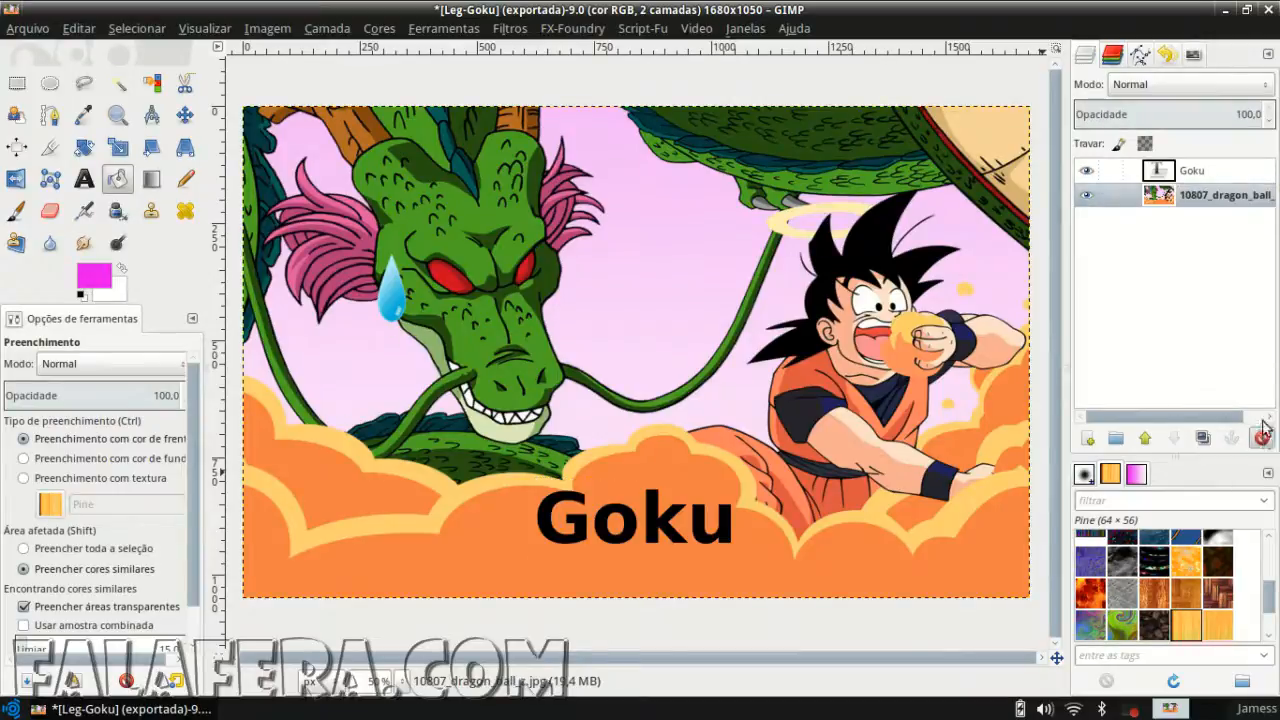
Change the colour of the Goku text from black to white
click(1187, 172)
key(t)
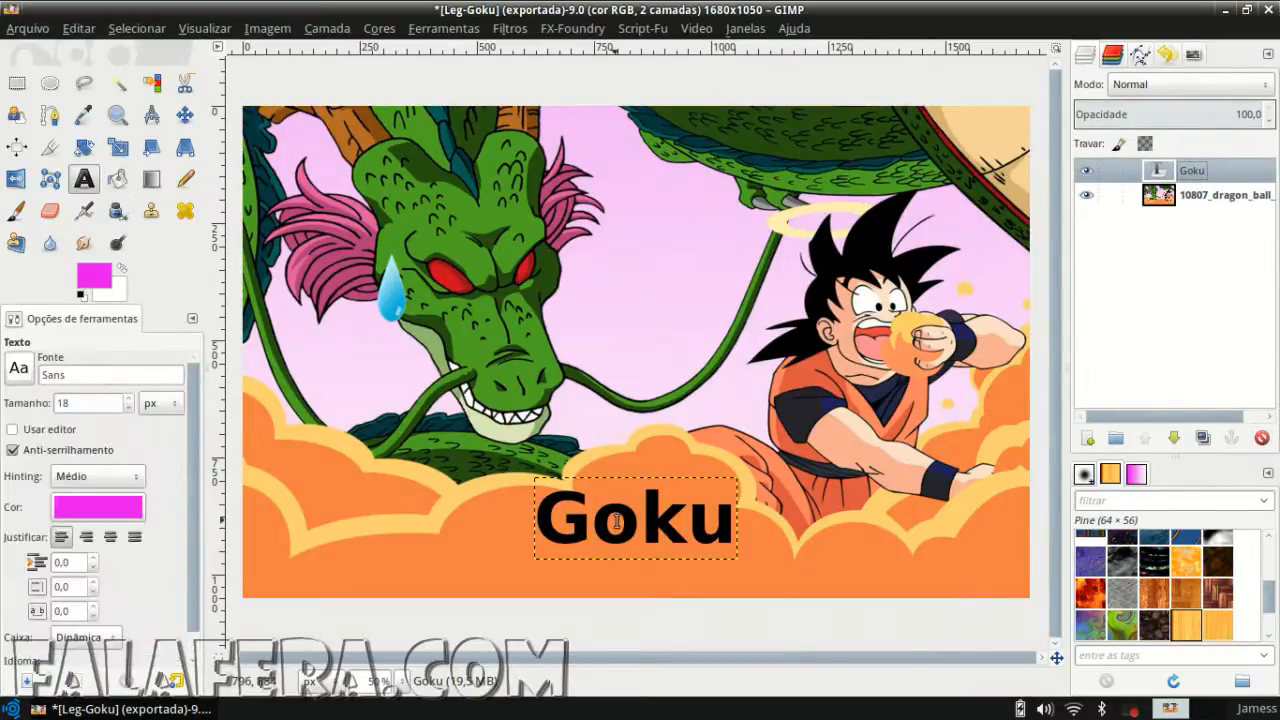
click(662, 515)
click(820, 449)
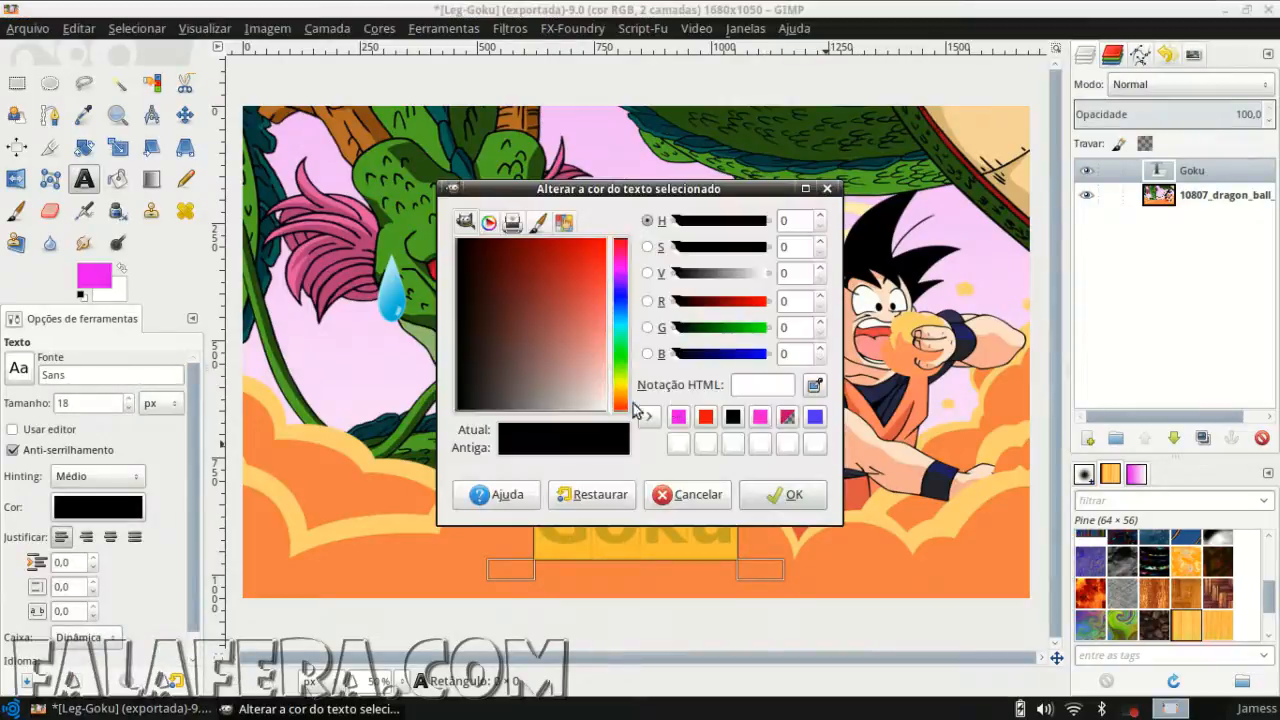
click(783, 494)
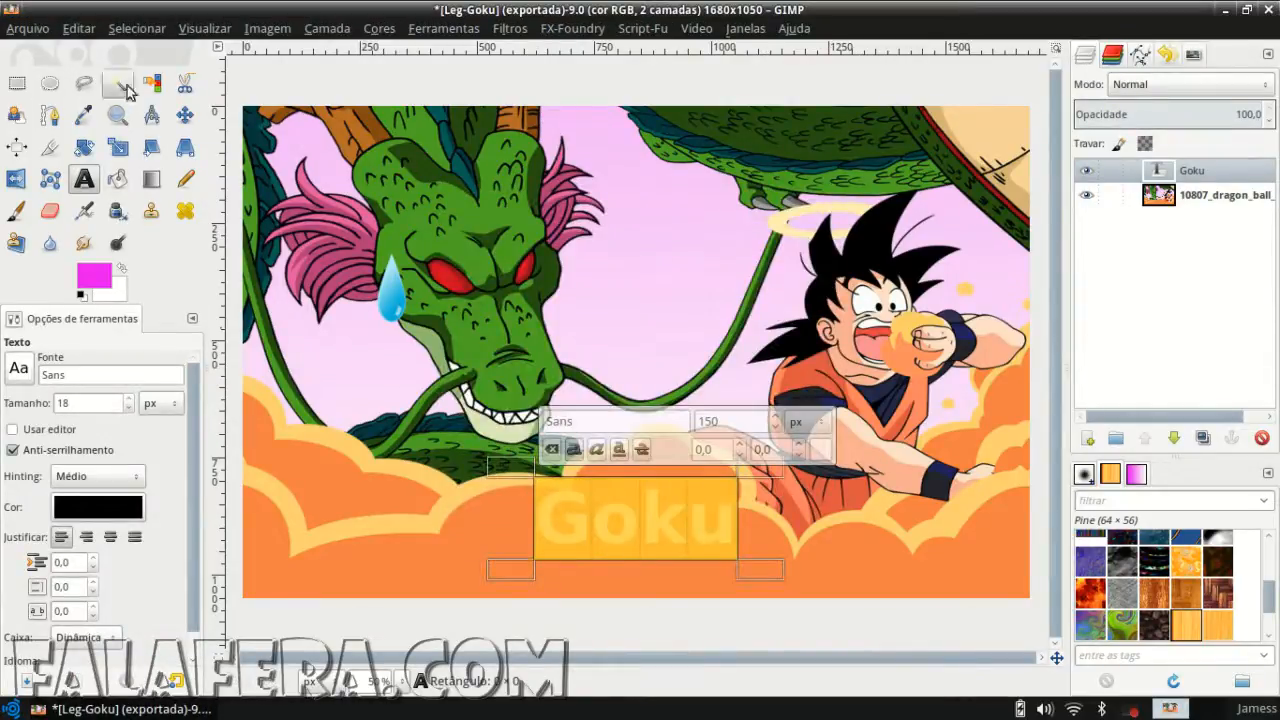
click(185, 116)
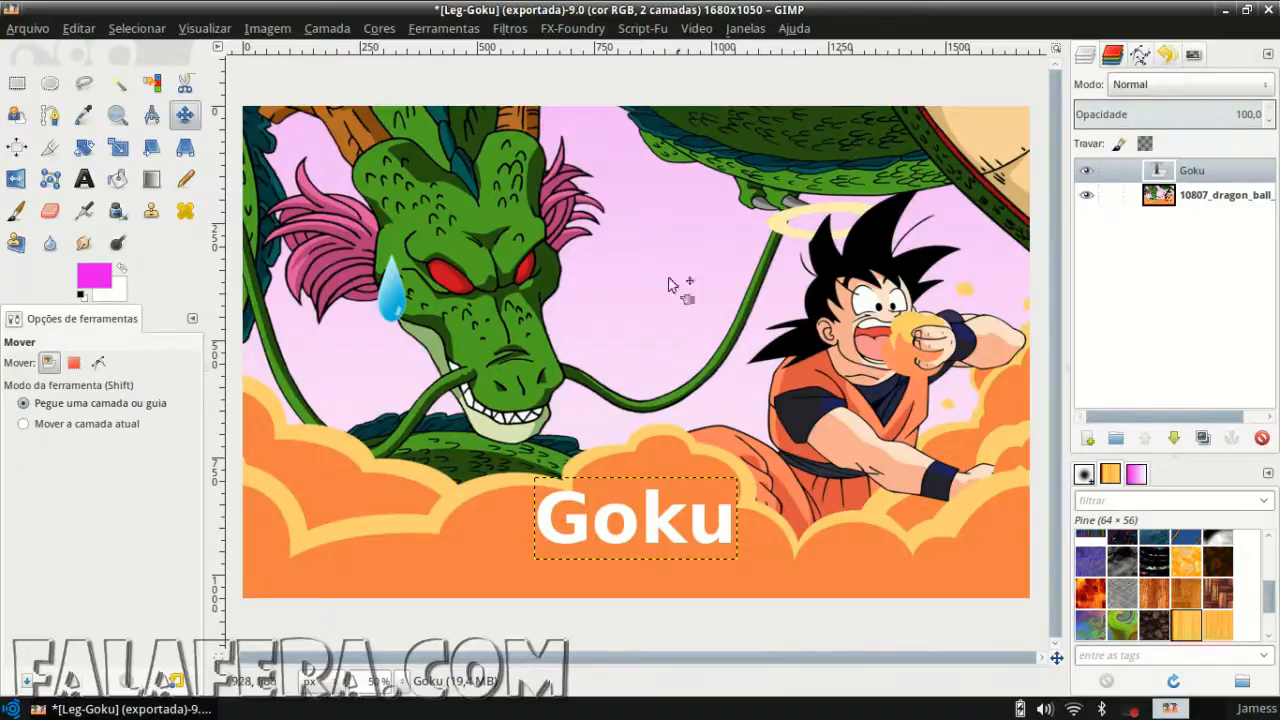
Apply a black Drop Shadow to the Goku text layer with X and Y offsets of 4, blur radius 15 and opacity 60
click(1191, 172)
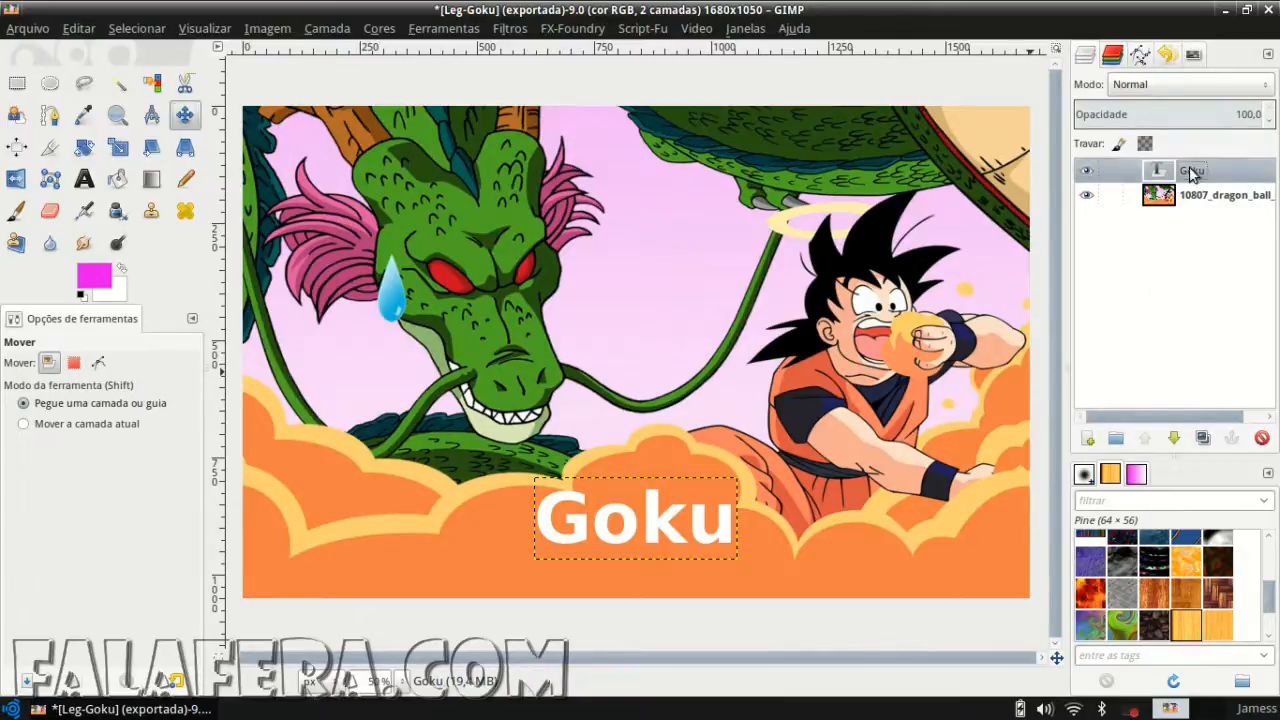
click(531, 30)
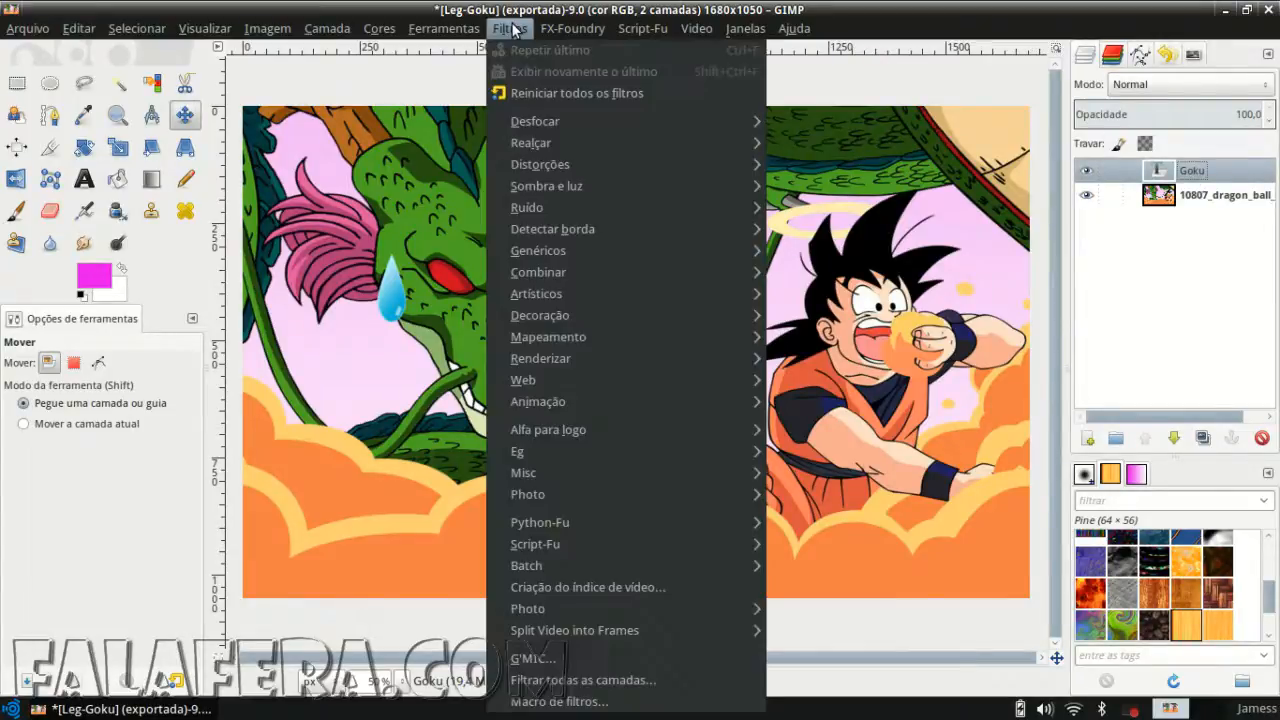
mouse_move(542, 188)
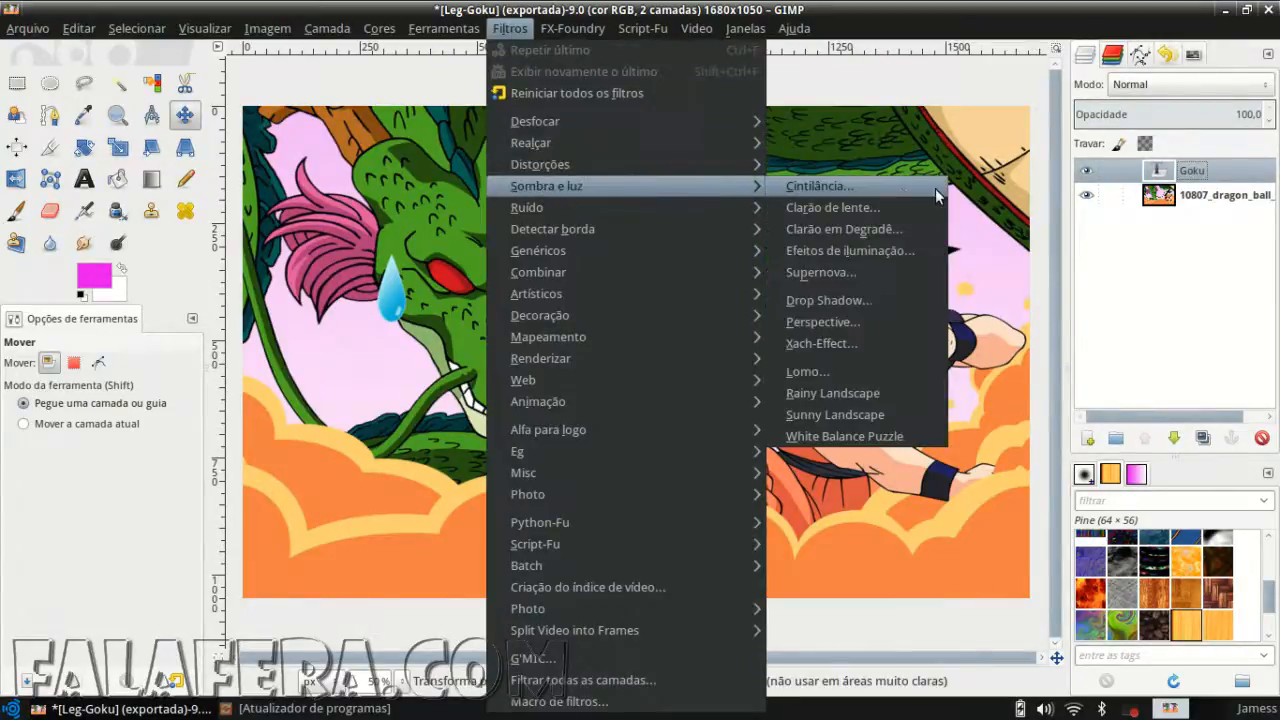
click(882, 303)
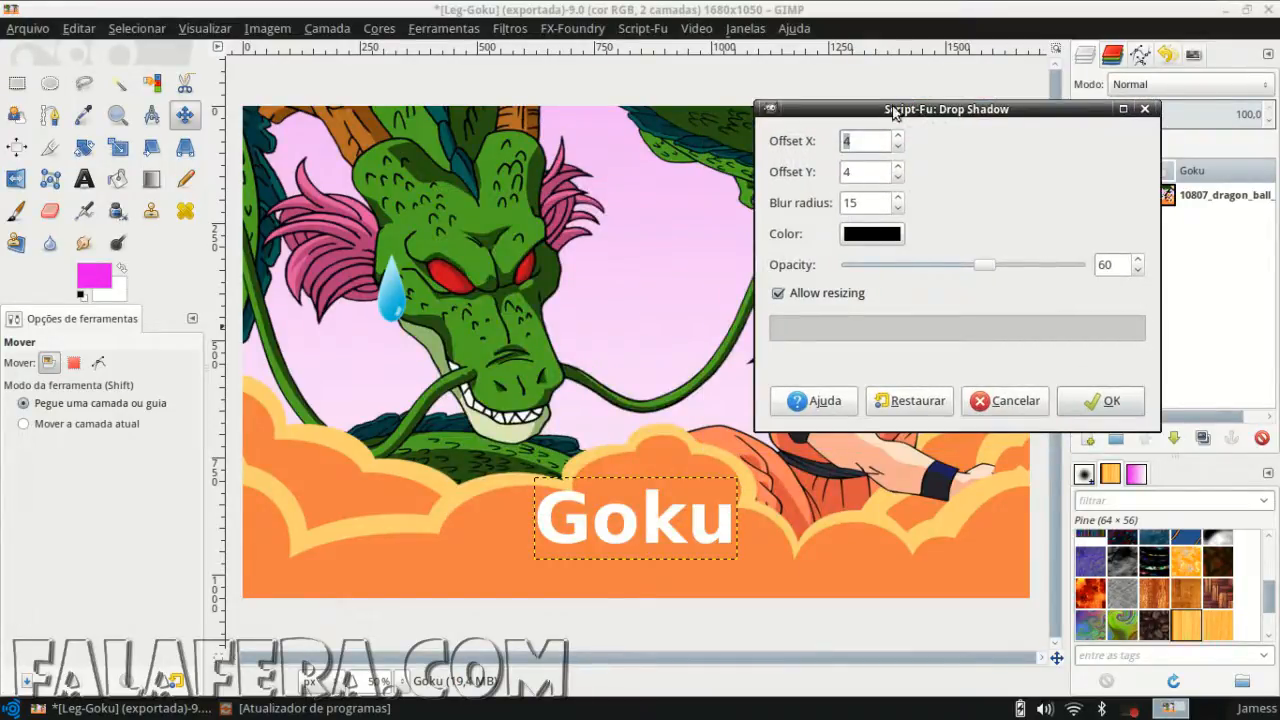
double_click(1110, 265)
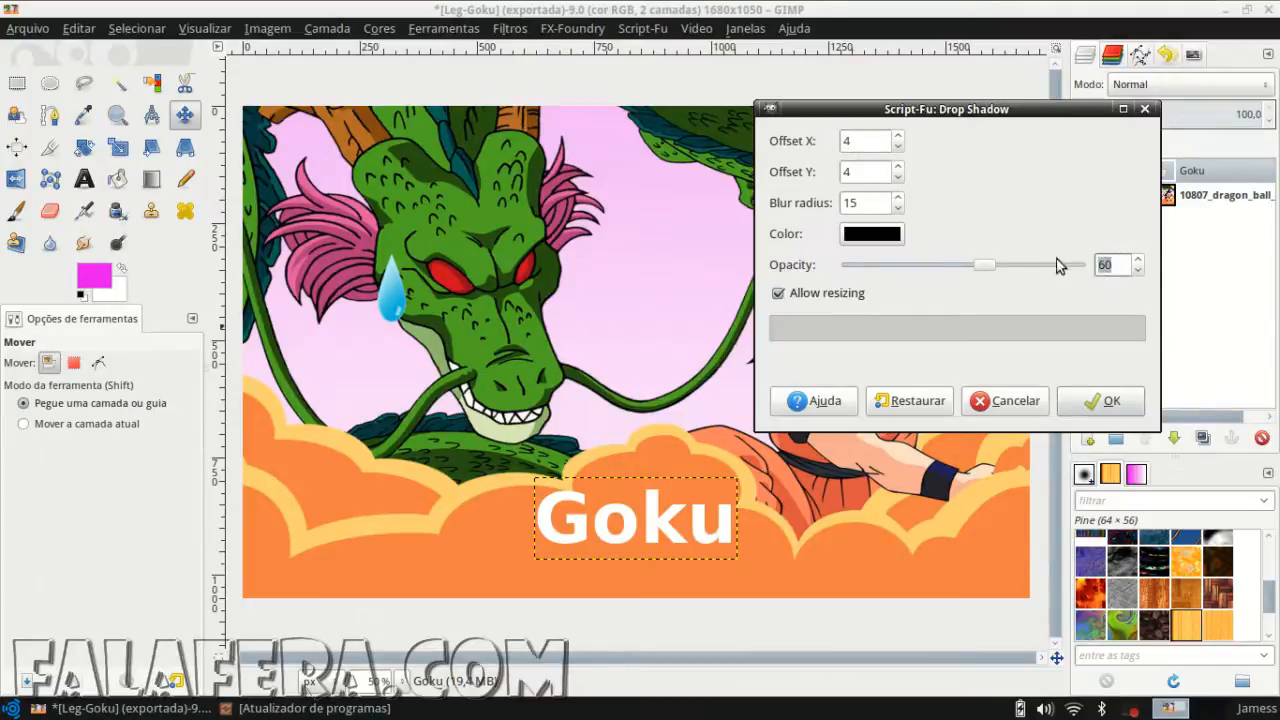
double_click(848, 172)
double_click(846, 141)
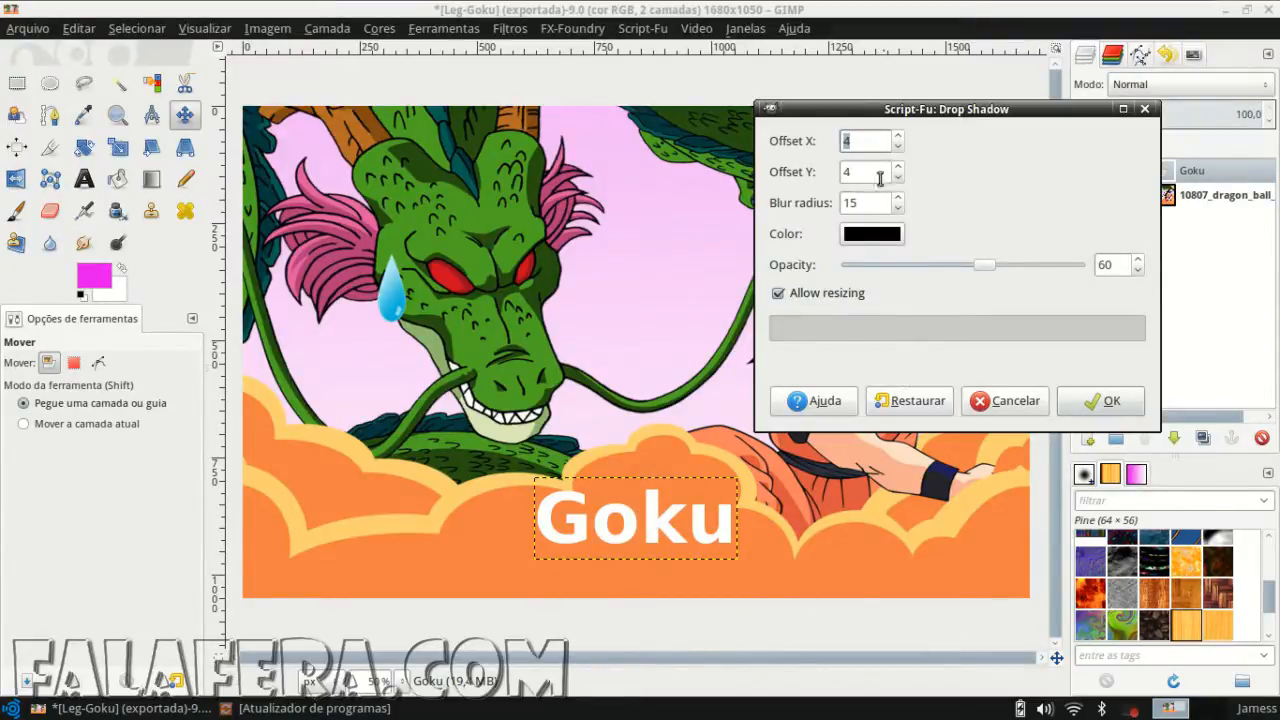
click(865, 149)
click(862, 170)
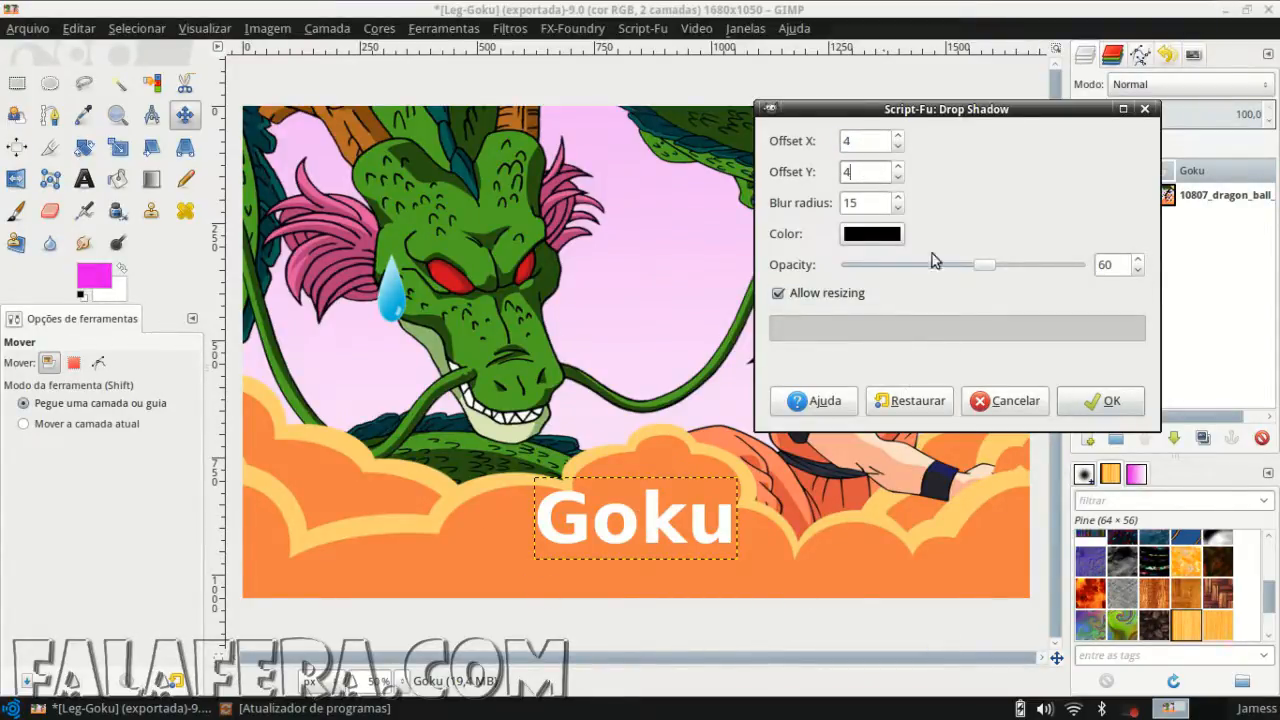
click(1110, 405)
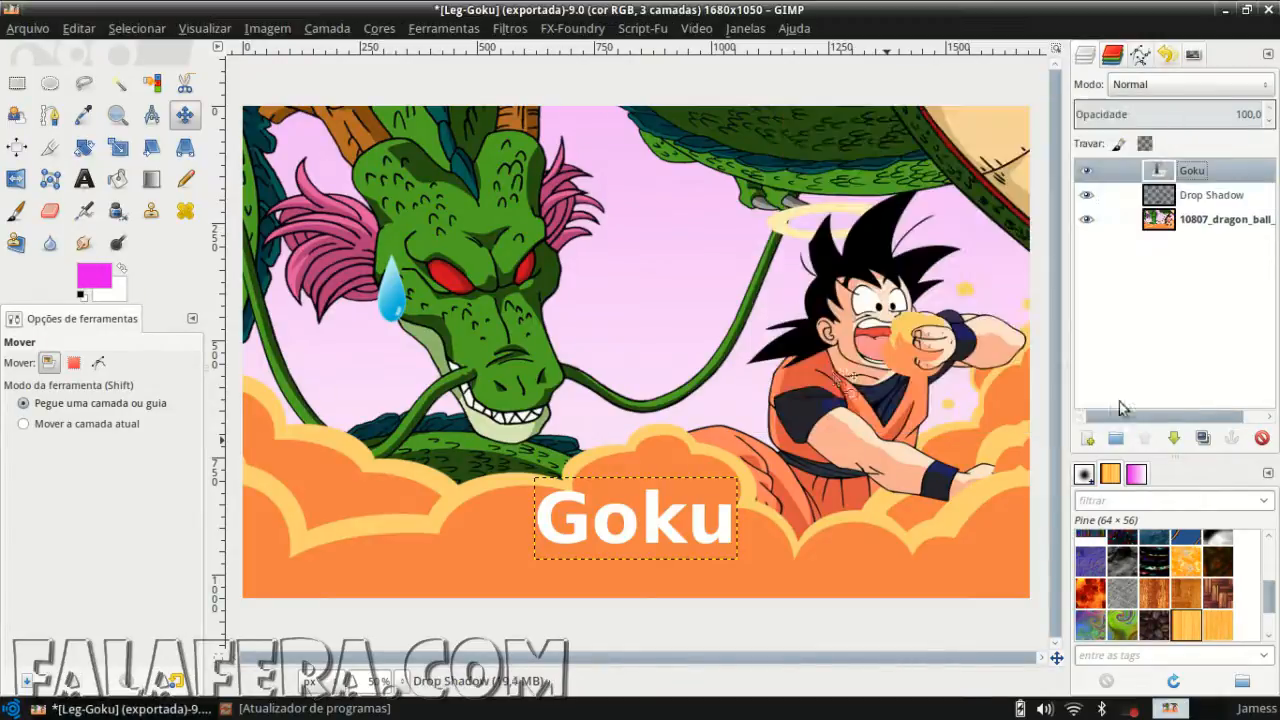
Strengthen the Goku text's shadow by repeating the Drop Shadow filter five times with the same settings
scroll(590, 550, up, 4)
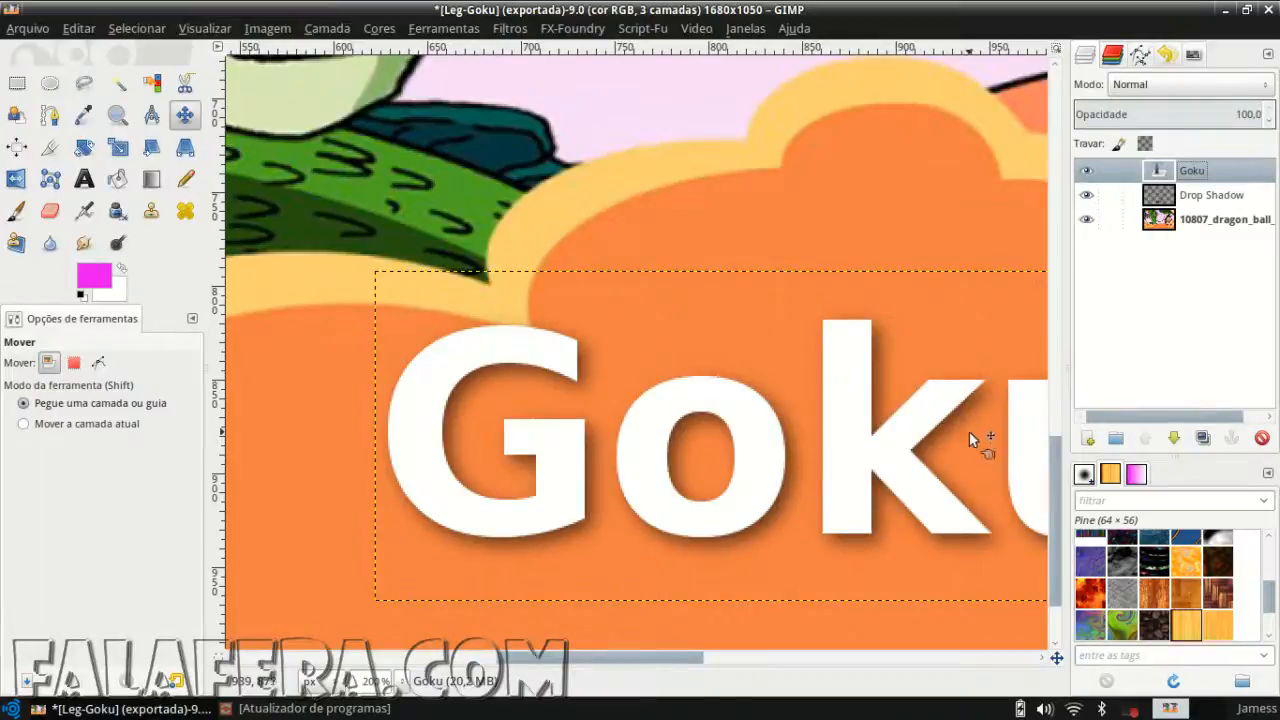
scroll(950, 440, down, 1)
scroll(957, 443, down, 2)
scroll(991, 457, up, 2)
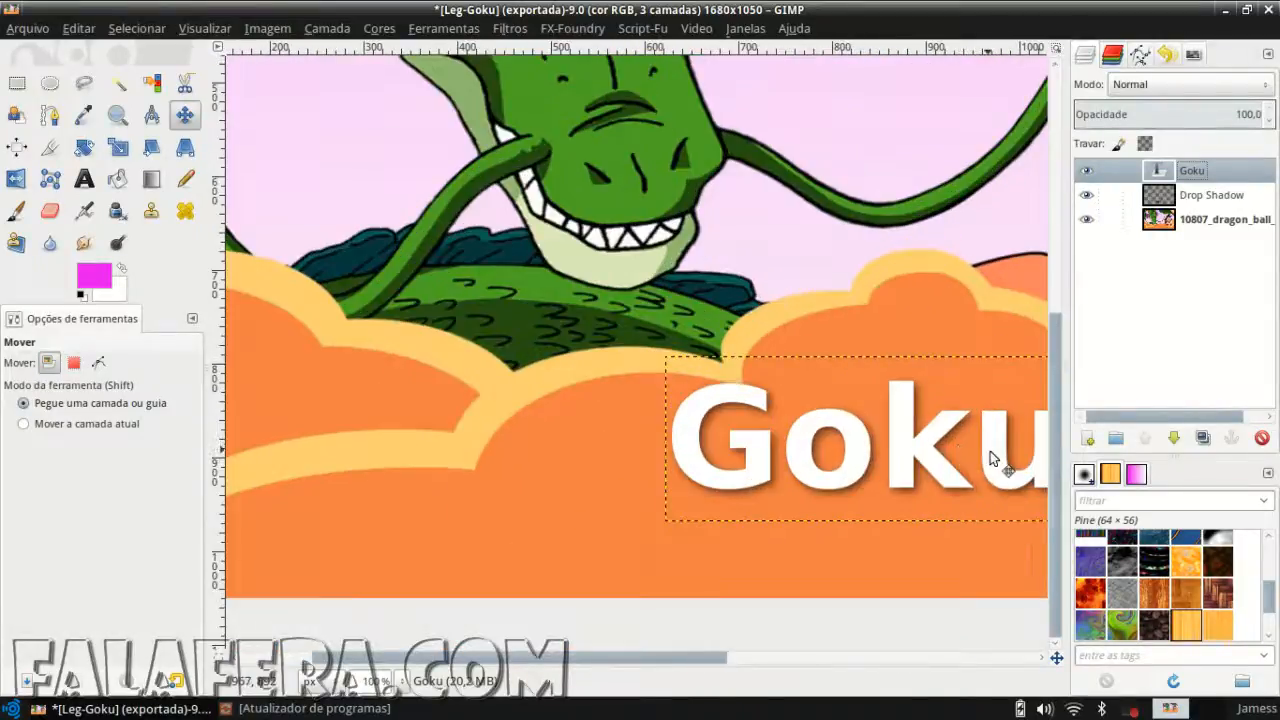
scroll(991, 457, up, 1)
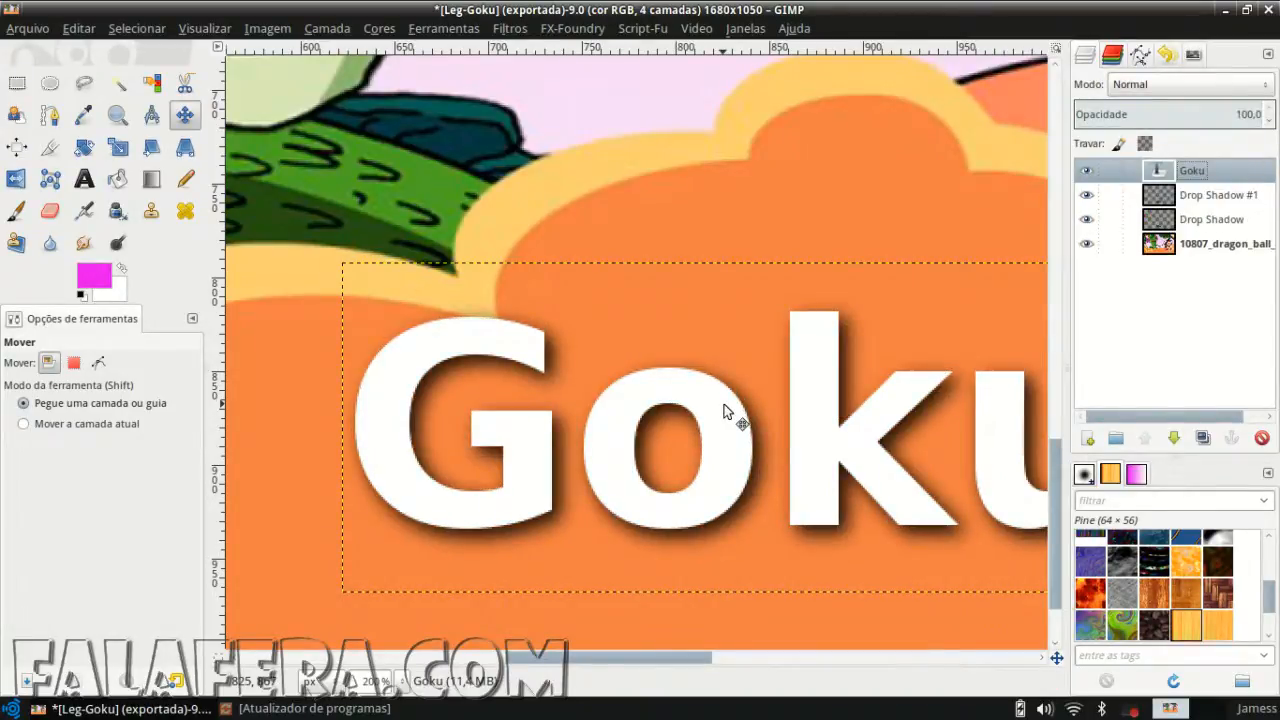
key(ctrl+f)
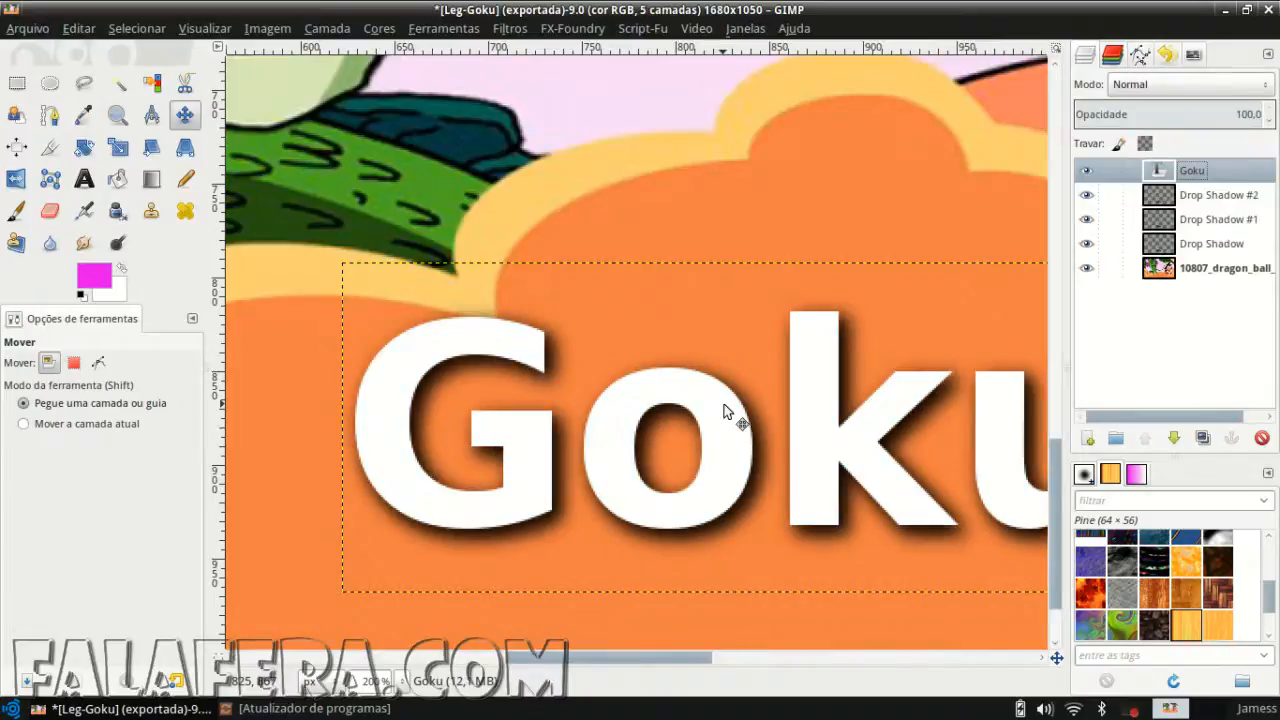
key(ctrl+f)
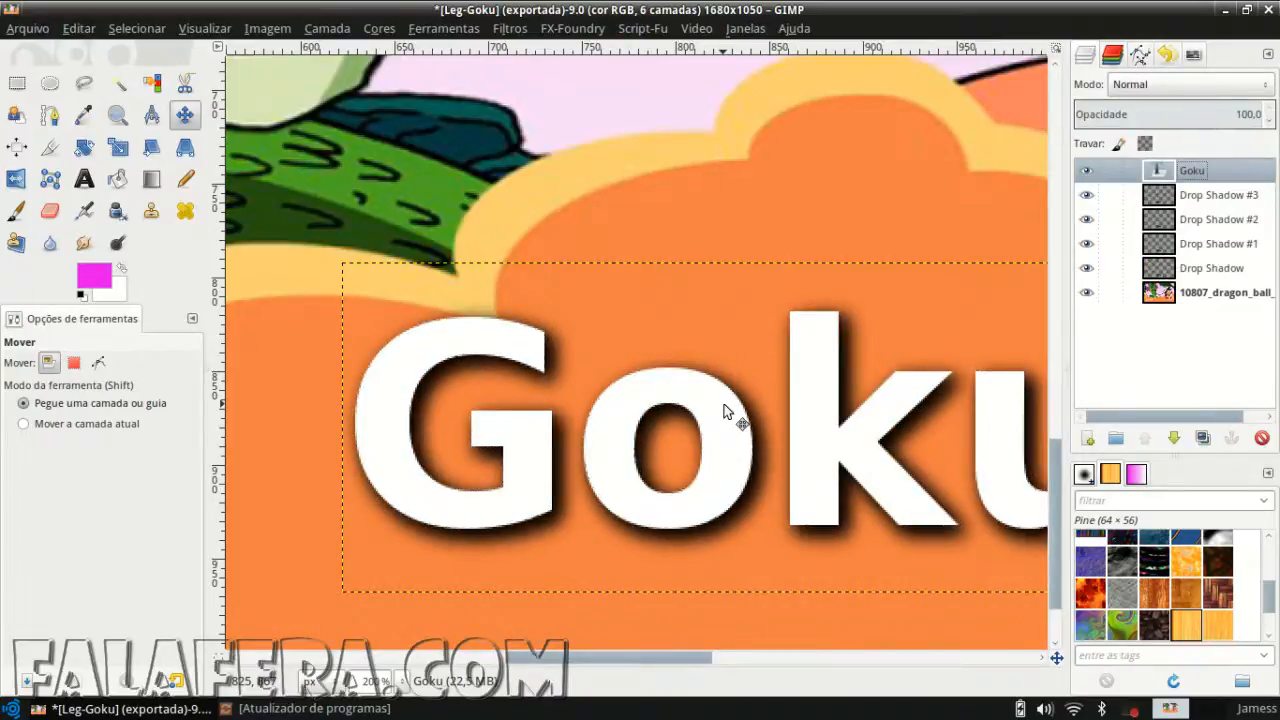
key(ctrl+f)
key(ctrl+f)
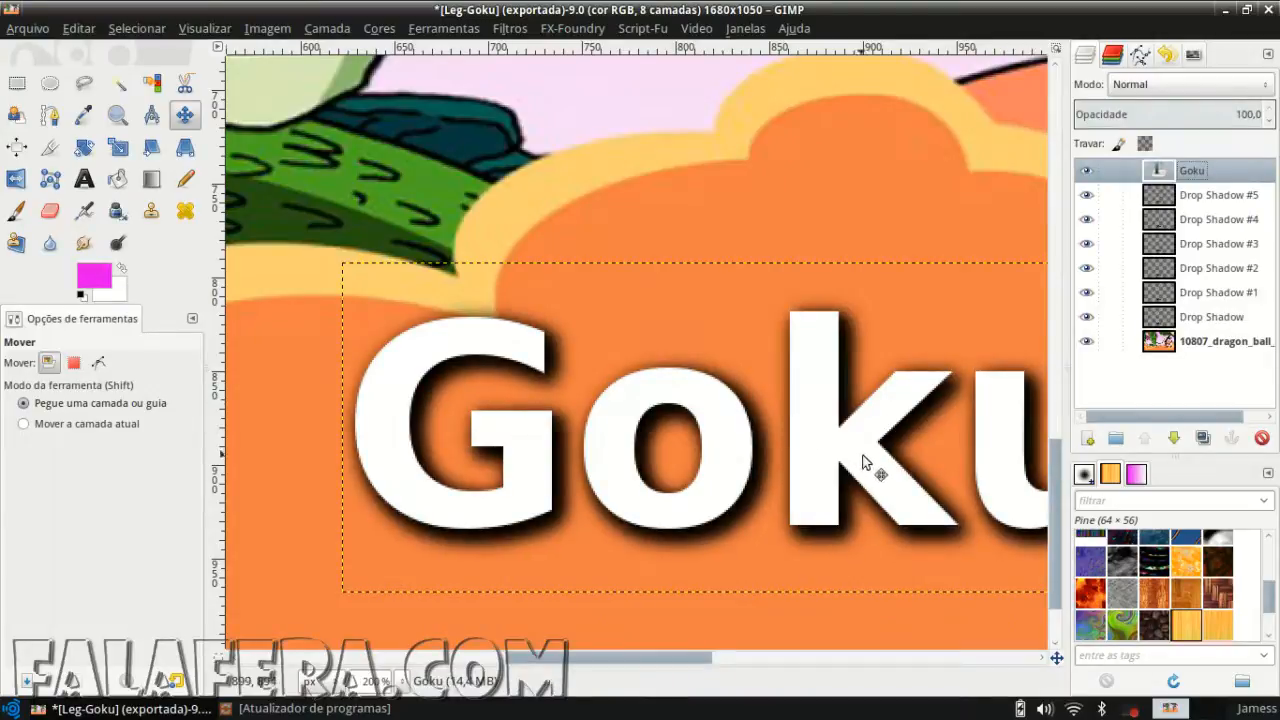
Repeat the Drop Shadow filter on the Goku text two more times with the same settings
scroll(877, 463, down, 1)
scroll(963, 497, down, 2)
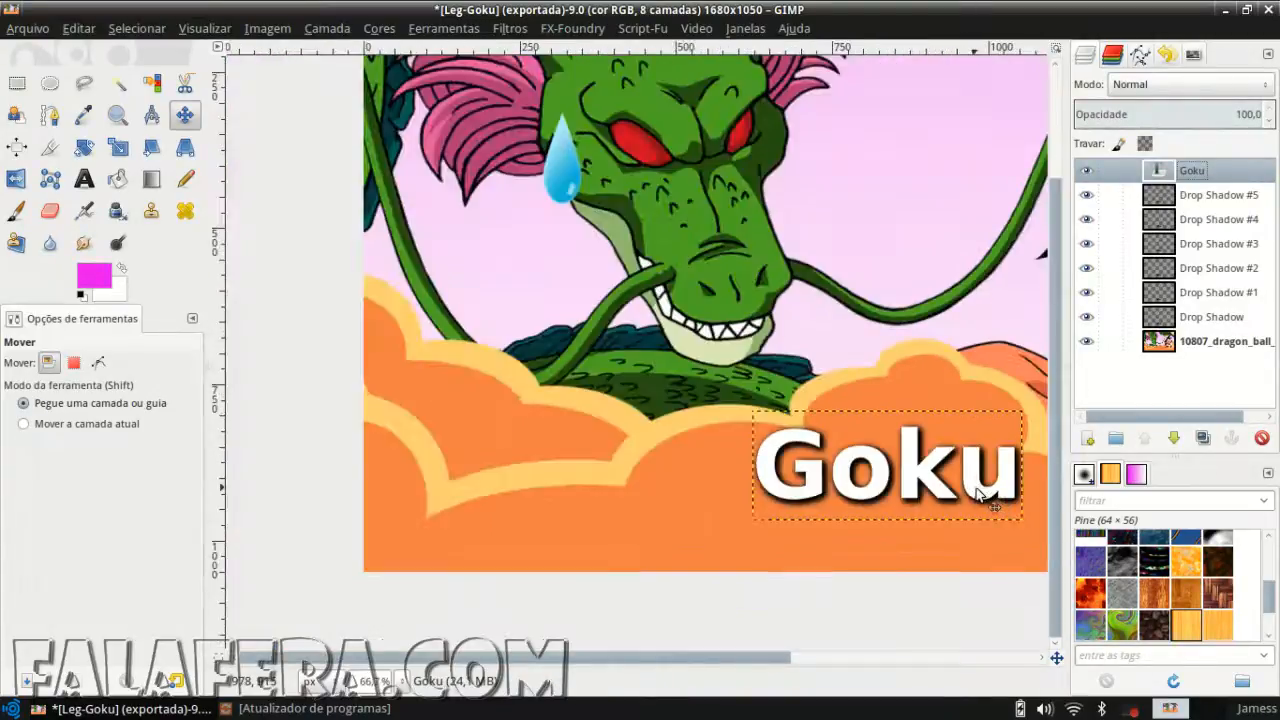
scroll(985, 492, up, 2)
click(1244, 195)
click(1242, 219)
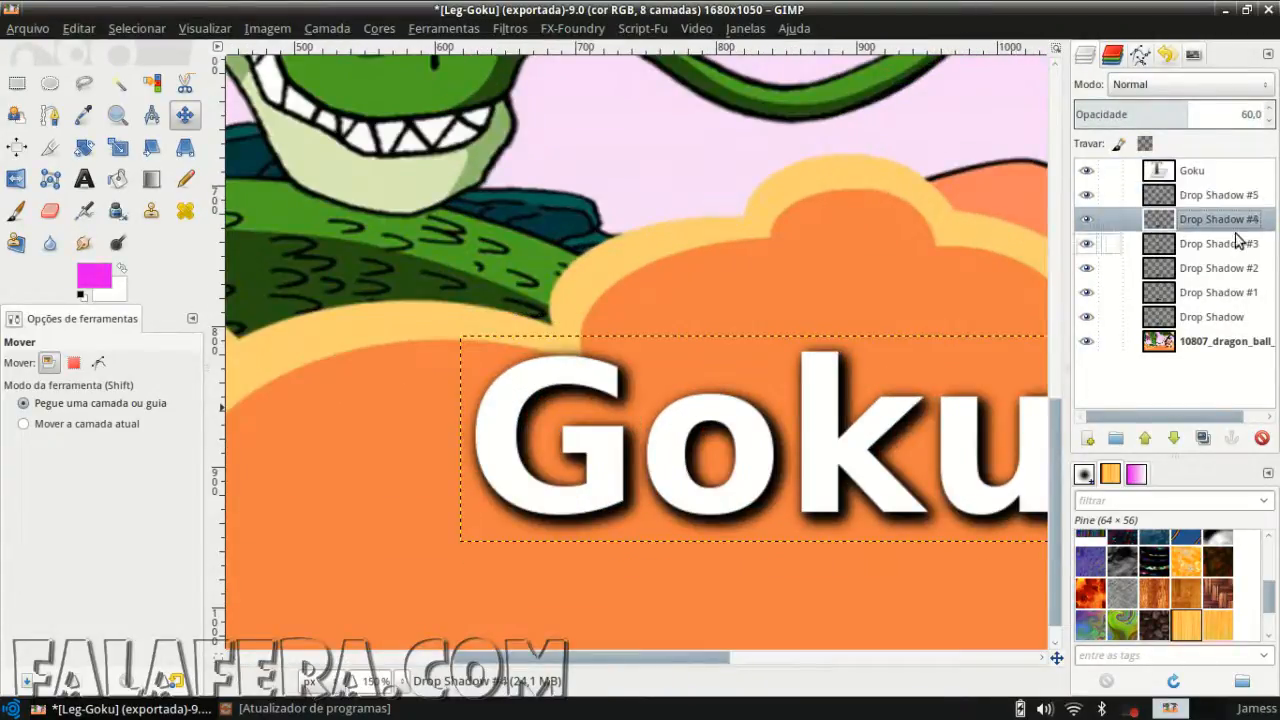
click(1240, 243)
click(1240, 268)
click(1238, 292)
key(ctrl+f)
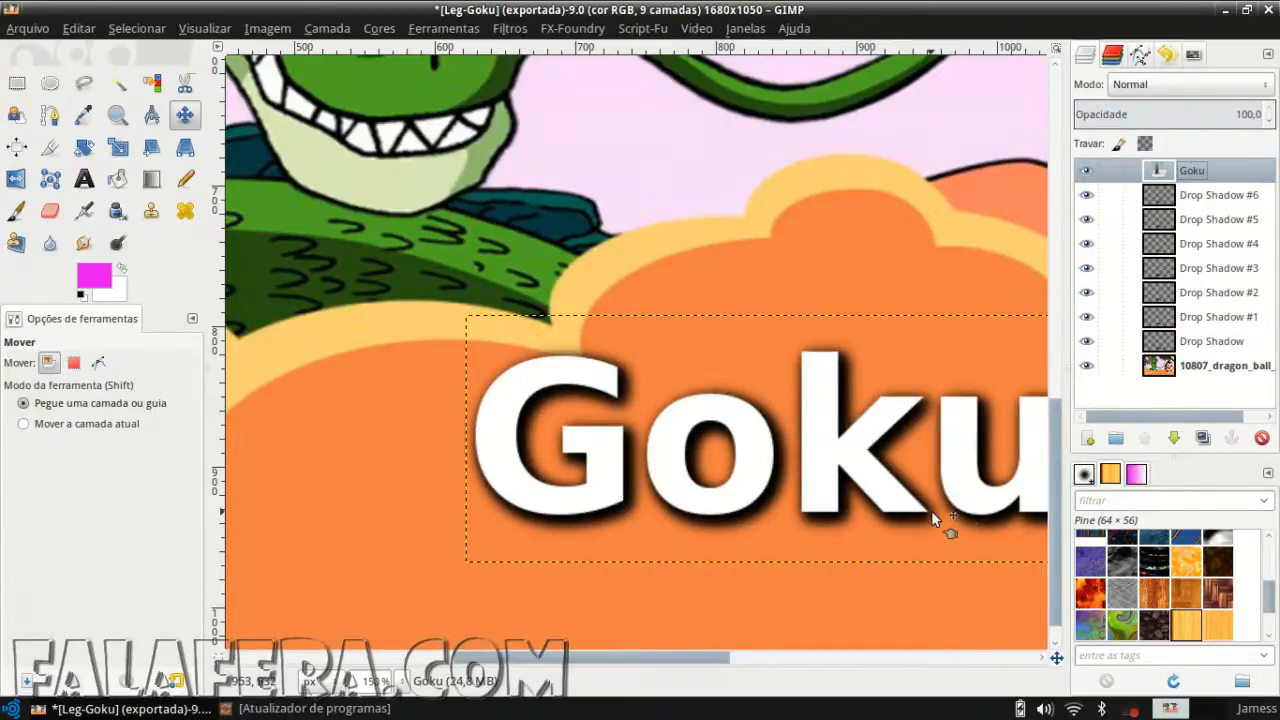
key(ctrl+f)
scroll(957, 528, down, 2)
scroll(956, 527, down, 1)
scroll(684, 563, up, 2)
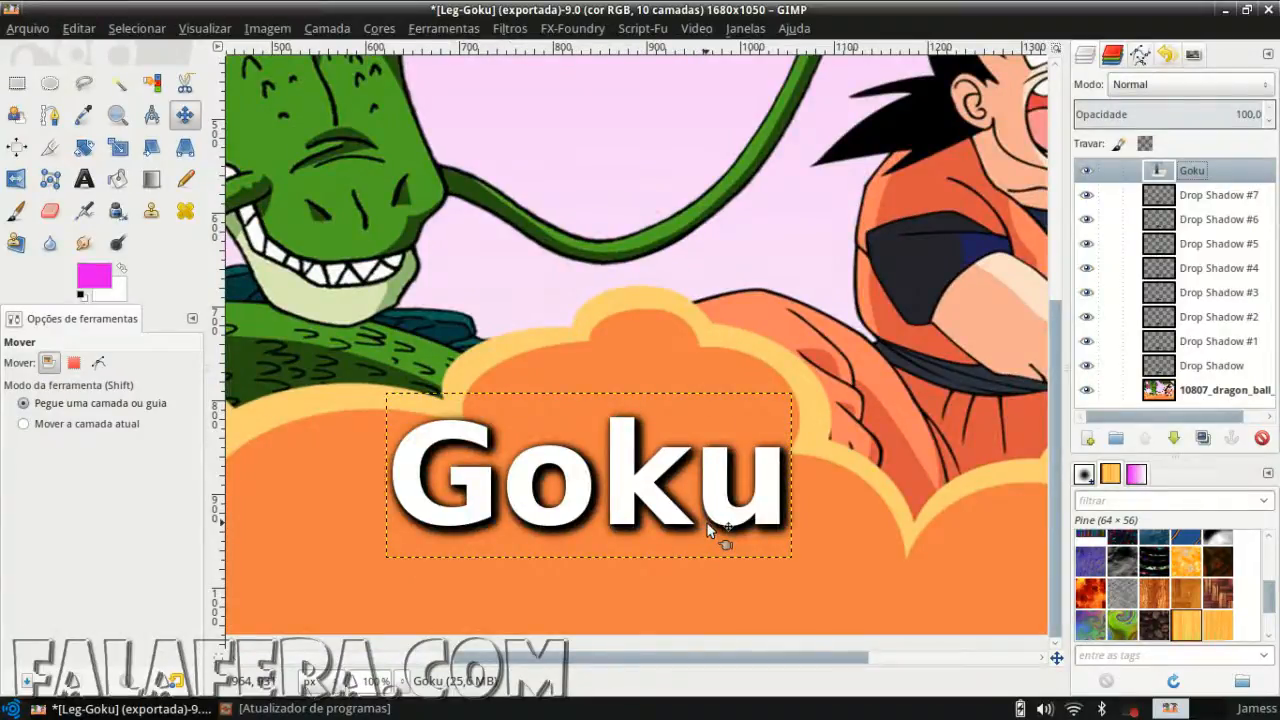
scroll(731, 515, down, 3)
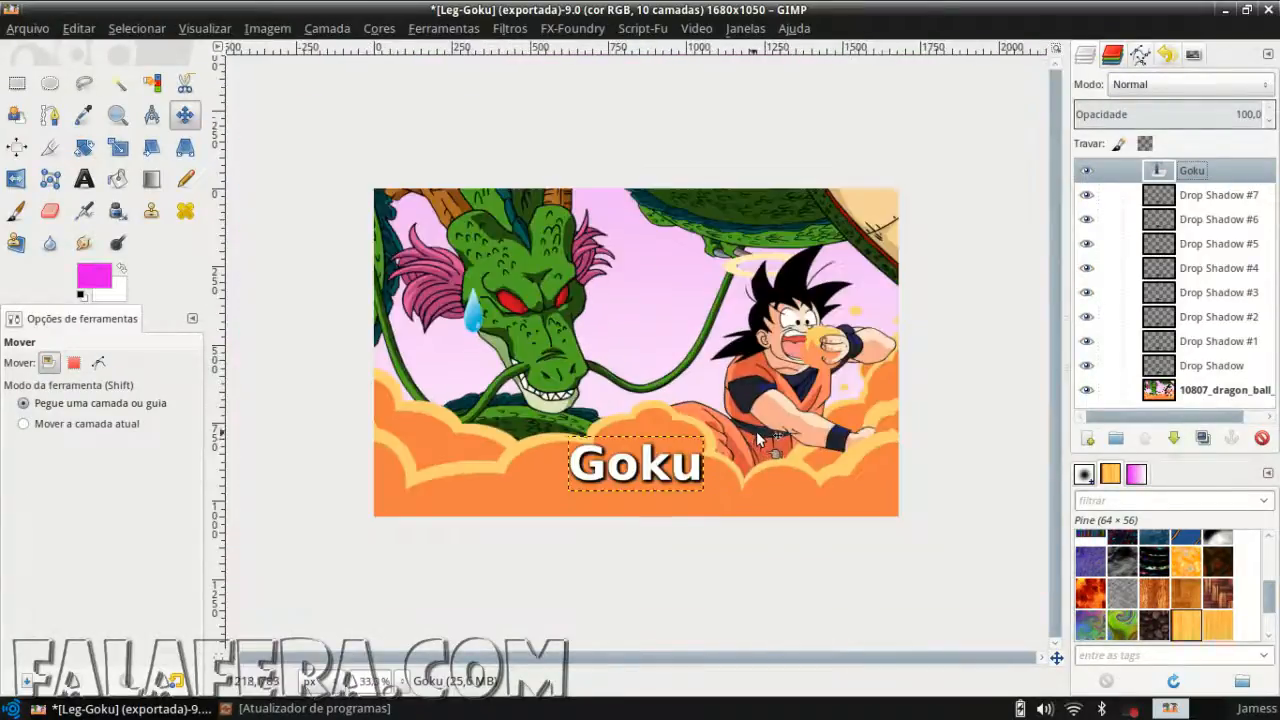
Try the shadowed caption on white by filling the Dragon Ball picture layer with the white background colour
click(1211, 392)
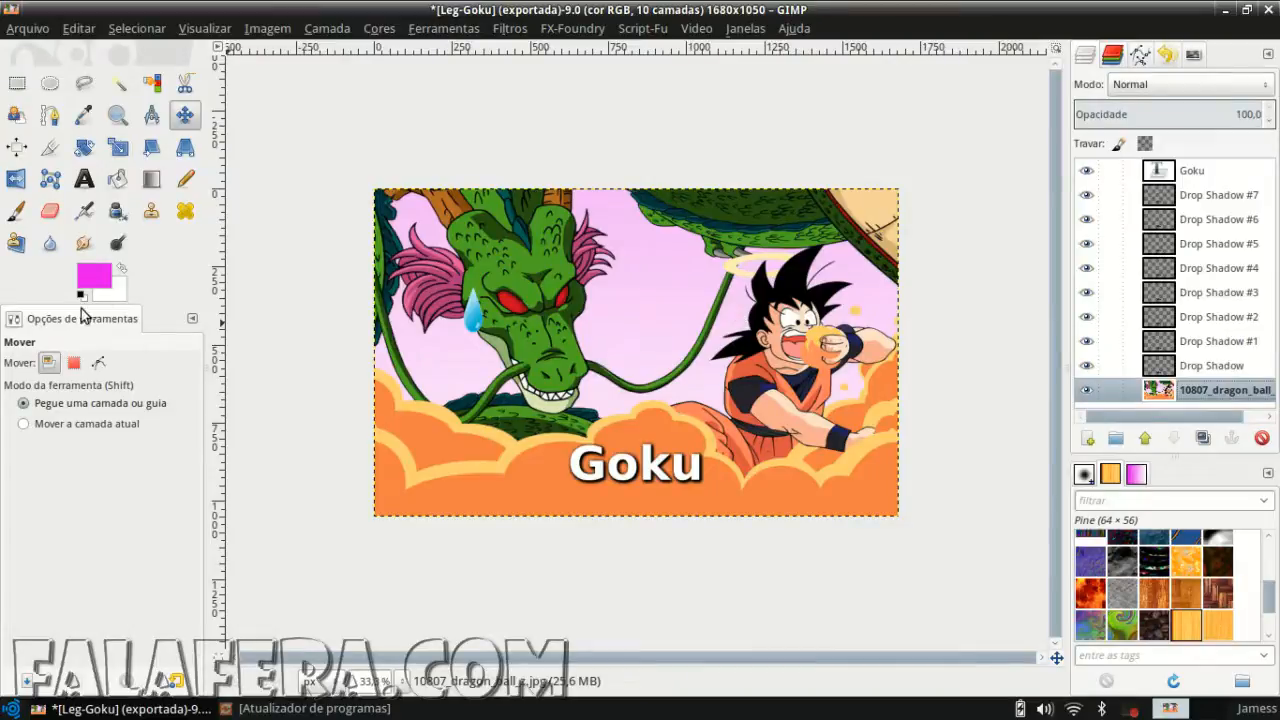
drag(125, 295, 636, 316)
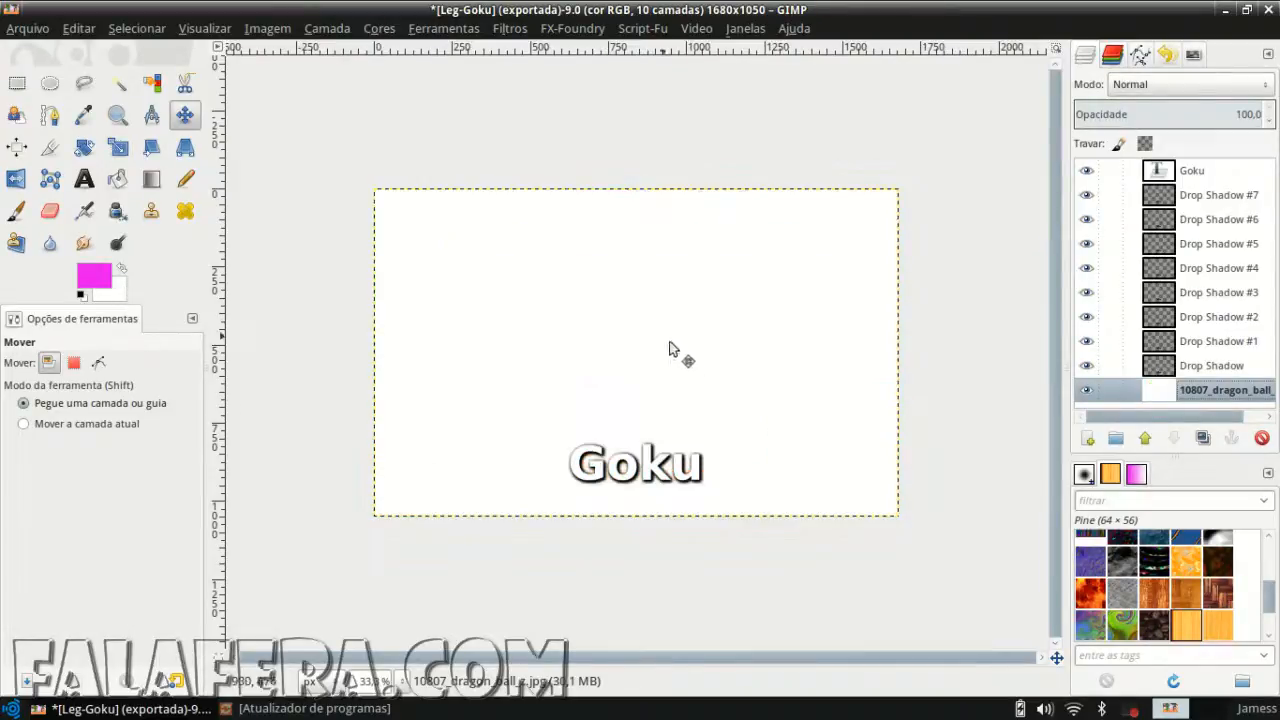
scroll(688, 510, up, 3)
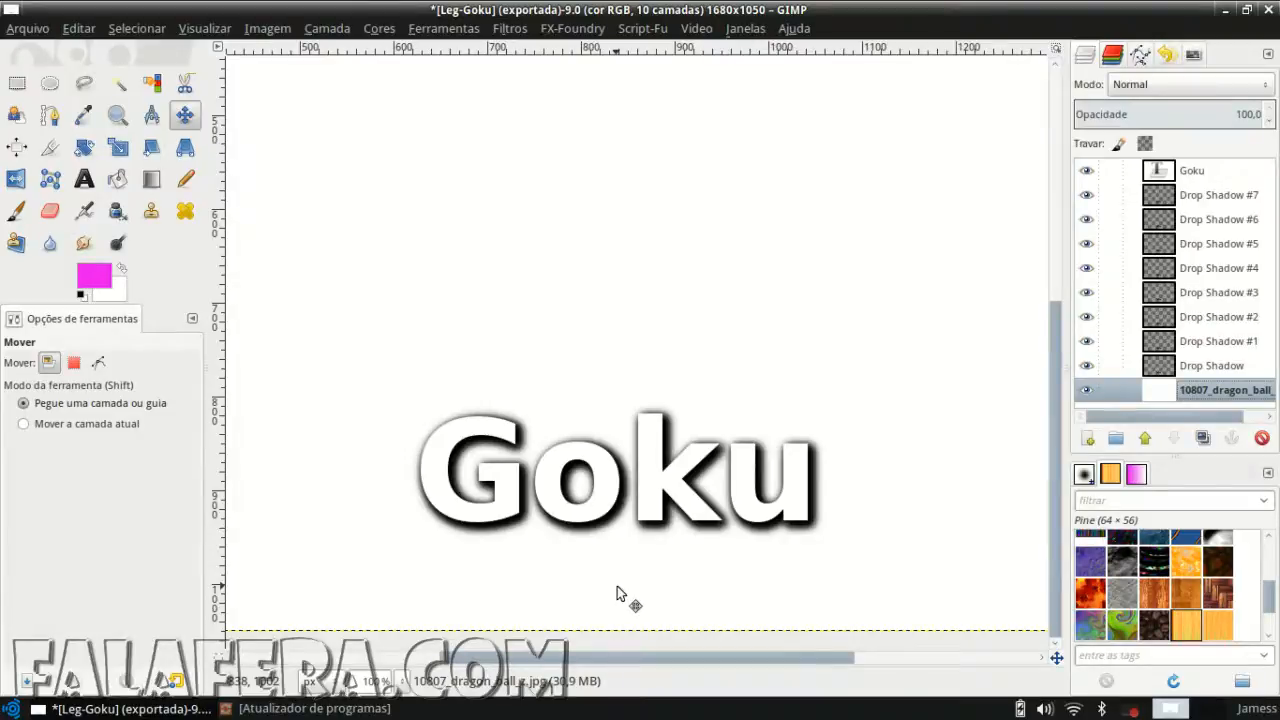
Set the background colour to black (000000) and fill the Dragon Ball picture layer with it
click(122, 292)
click(324, 247)
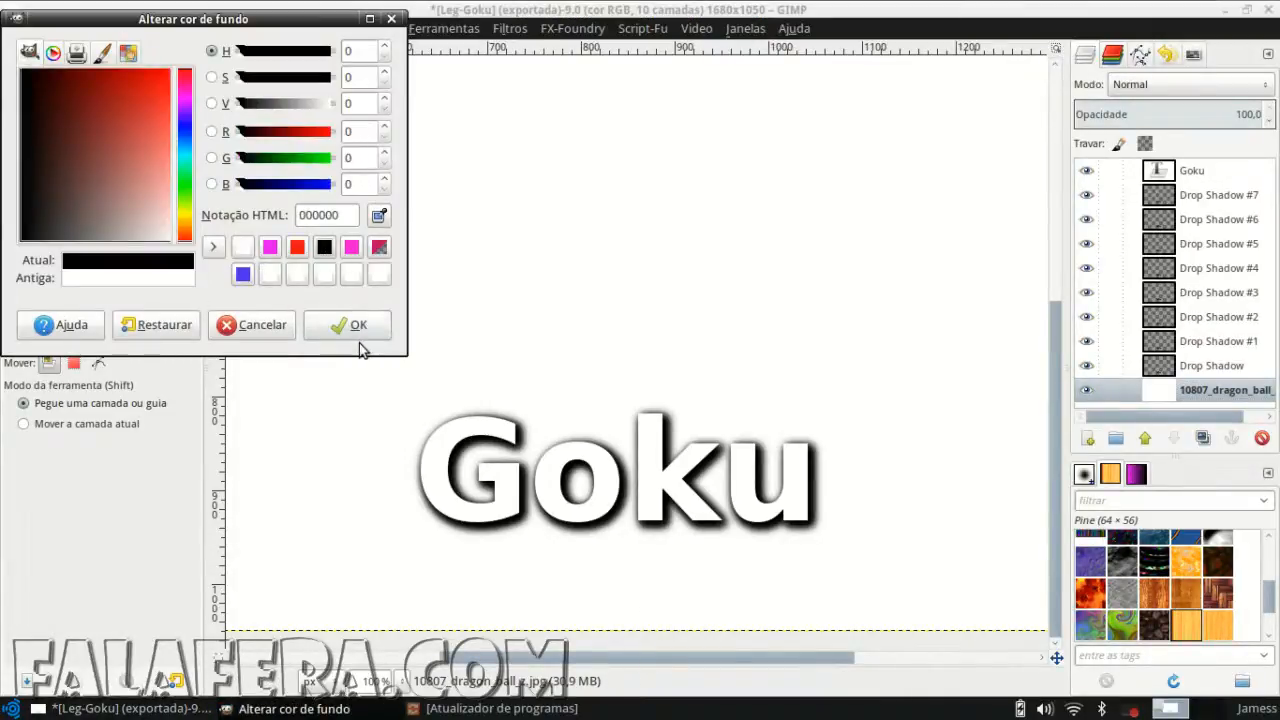
click(348, 325)
drag(122, 296, 738, 288)
key(minus)
key(minus)
key(minus)
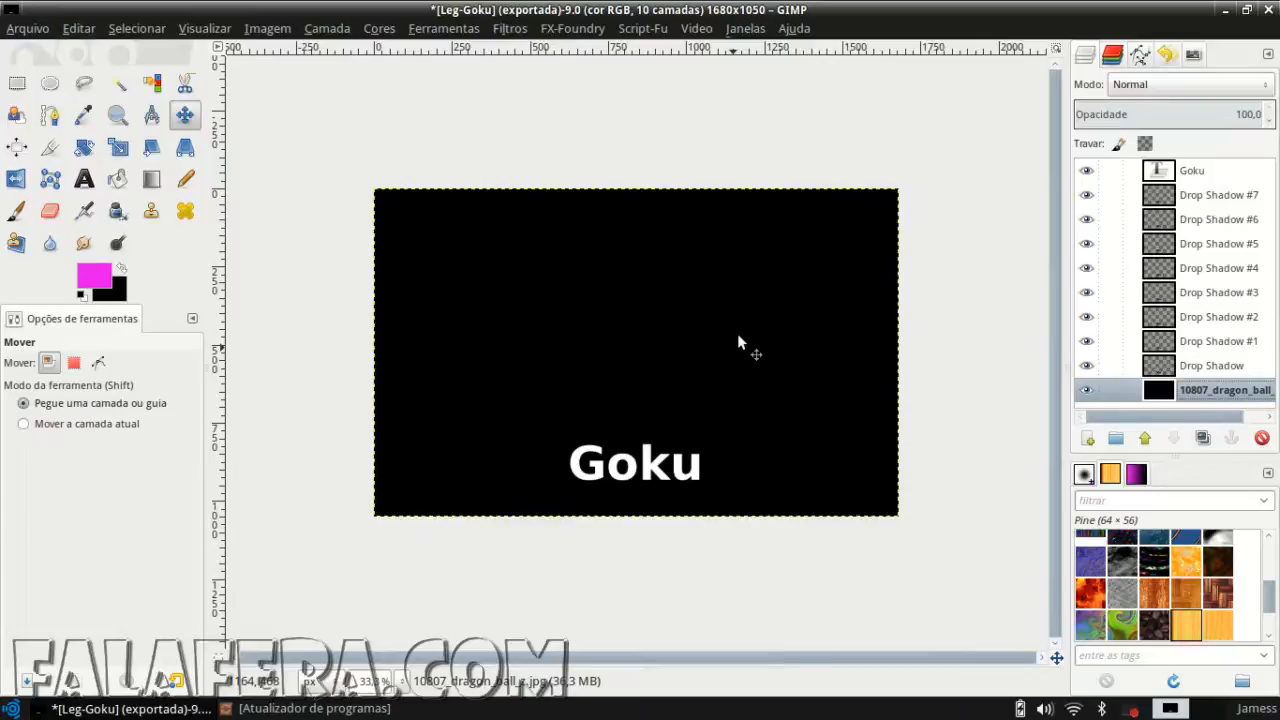
Undo the black and white fills on the Dragon Ball picture layer
key(ctrl+z)
key(ctrl+z)
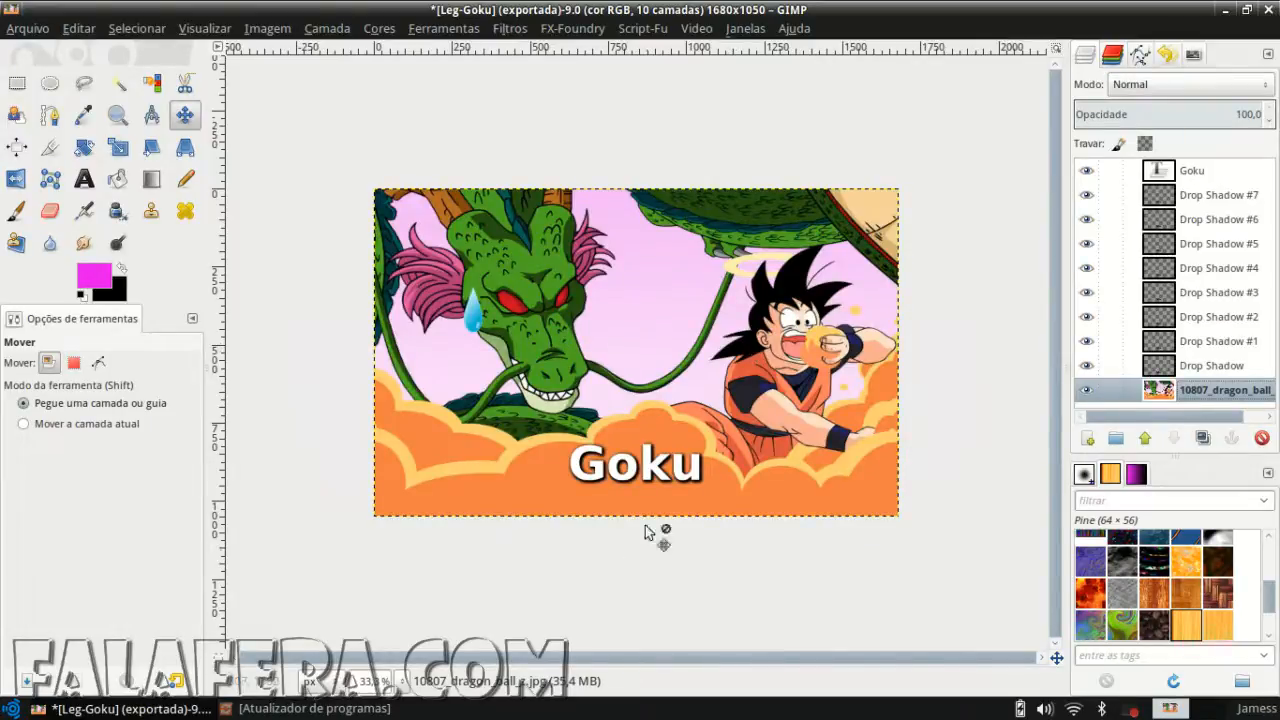
scroll(651, 533, up, 3)
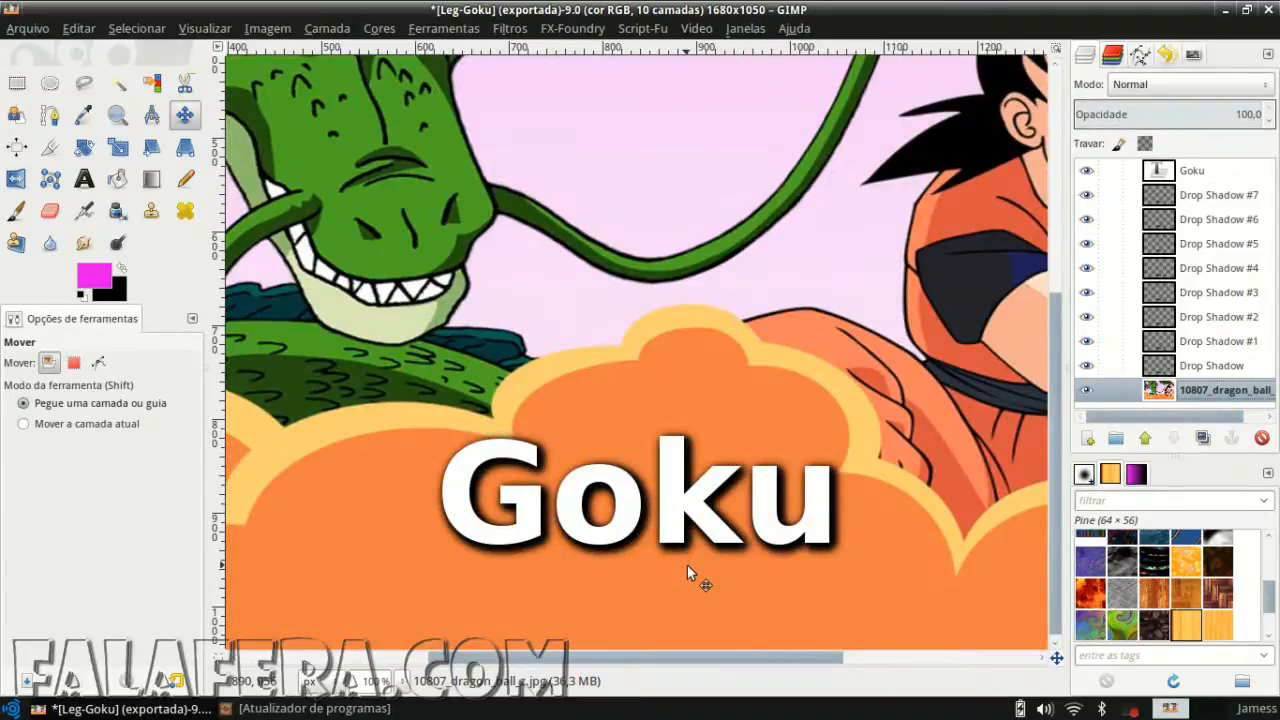
scroll(780, 469, down, 2)
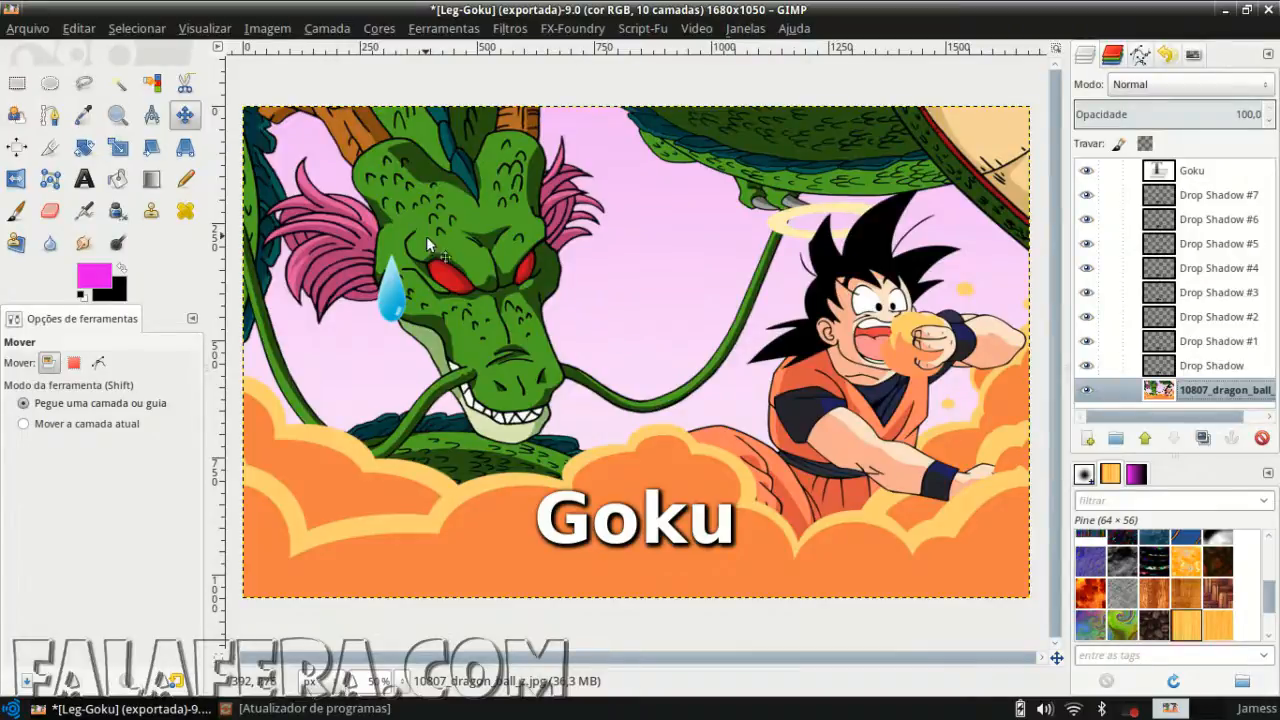
scroll(426, 239, up, 1)
scroll(429, 243, down, 1)
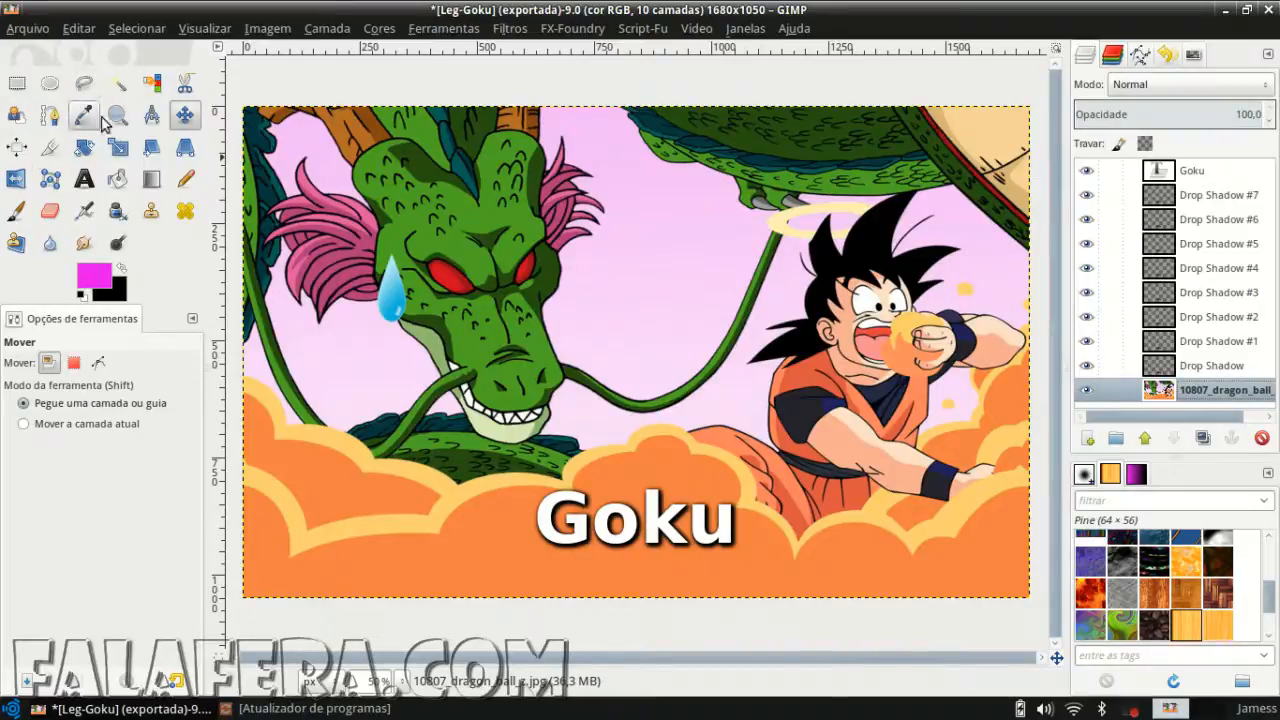
Trace the dragon's head, including both pink side tufts, with the Scissors tool and turn the closed outline into a selection
click(185, 83)
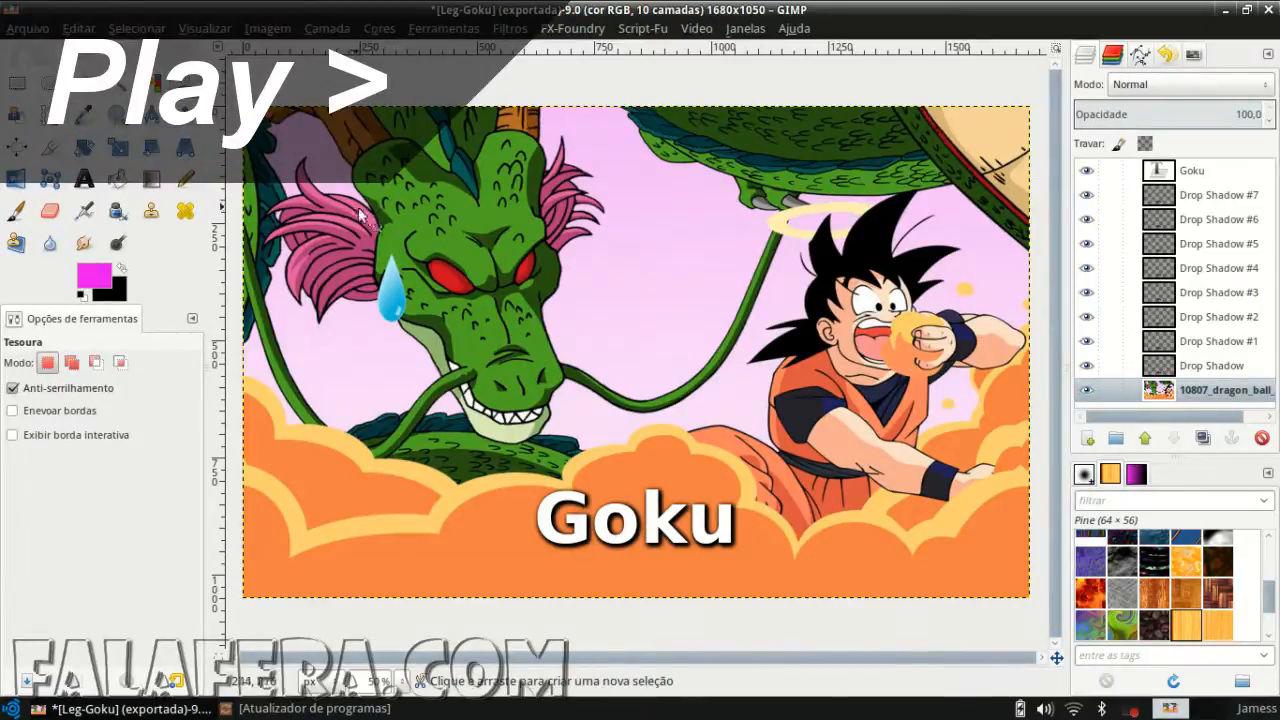
click(350, 173)
click(368, 153)
click(402, 137)
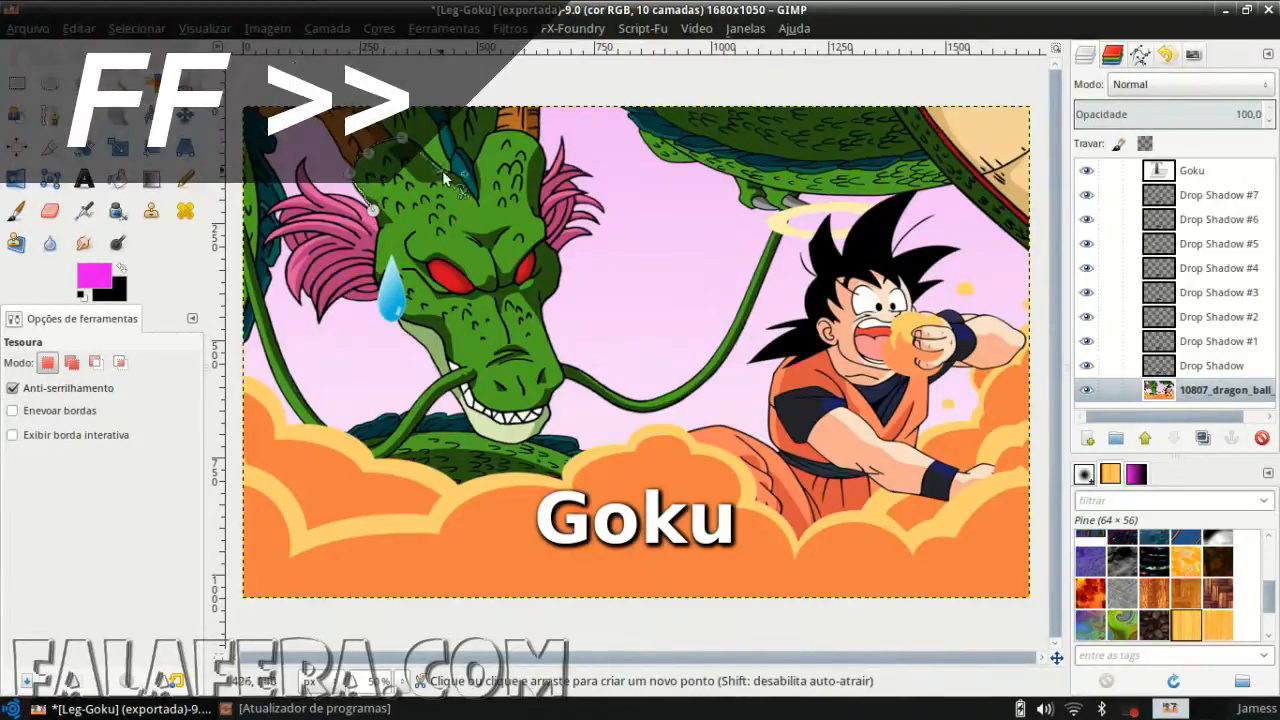
click(444, 172)
click(477, 206)
click(471, 164)
click(492, 134)
click(533, 136)
click(545, 153)
click(544, 172)
click(562, 135)
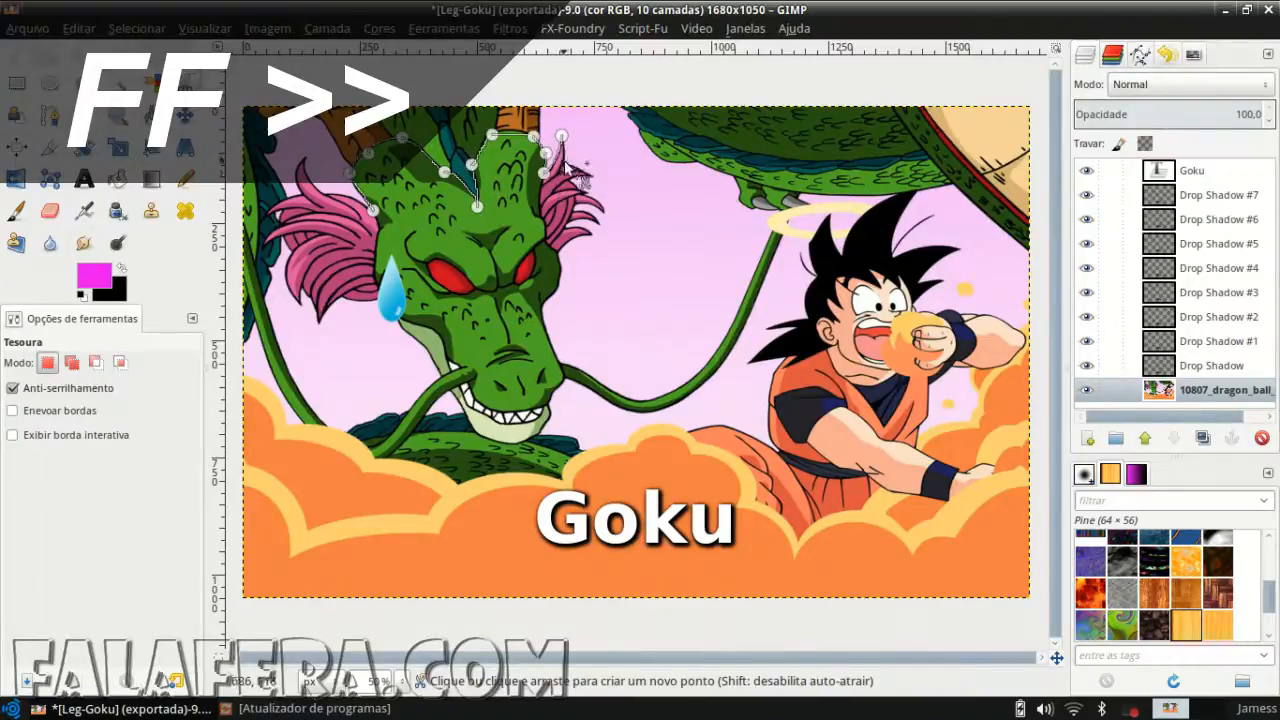
click(564, 162)
click(591, 174)
click(569, 182)
click(581, 187)
click(576, 205)
click(599, 210)
click(605, 223)
click(590, 223)
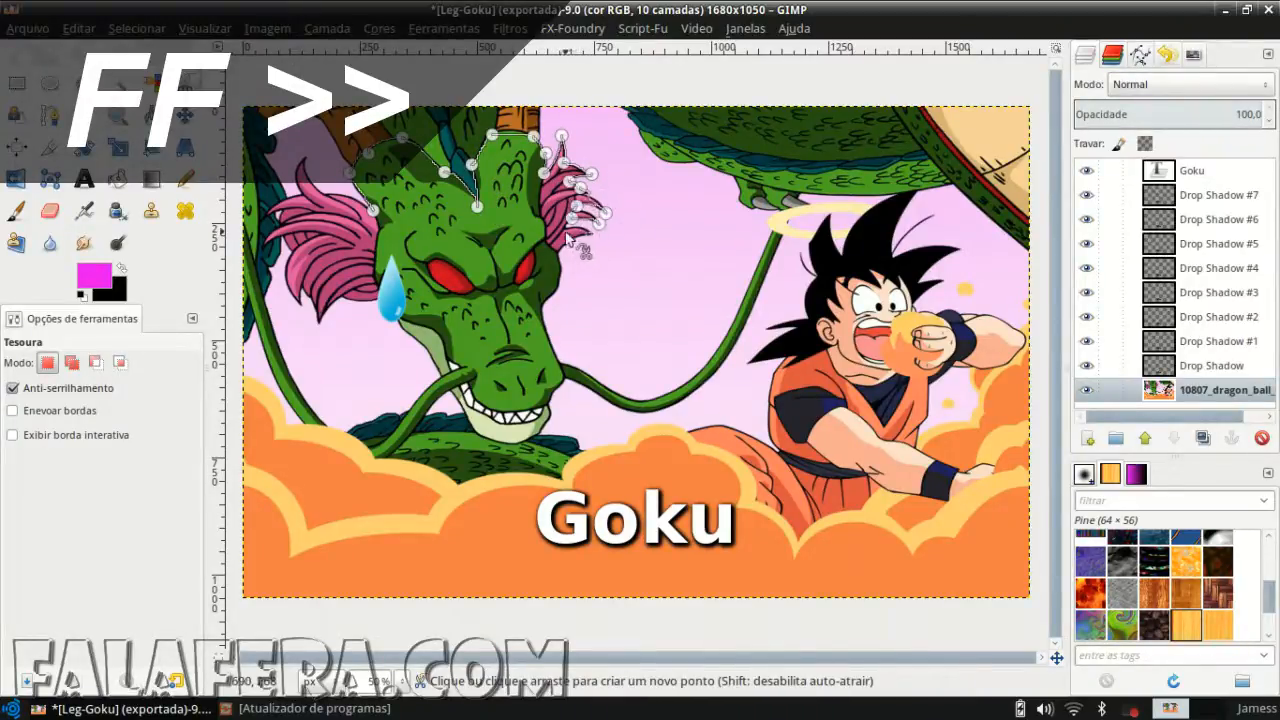
click(572, 218)
click(596, 237)
click(563, 239)
click(555, 253)
click(541, 311)
click(557, 360)
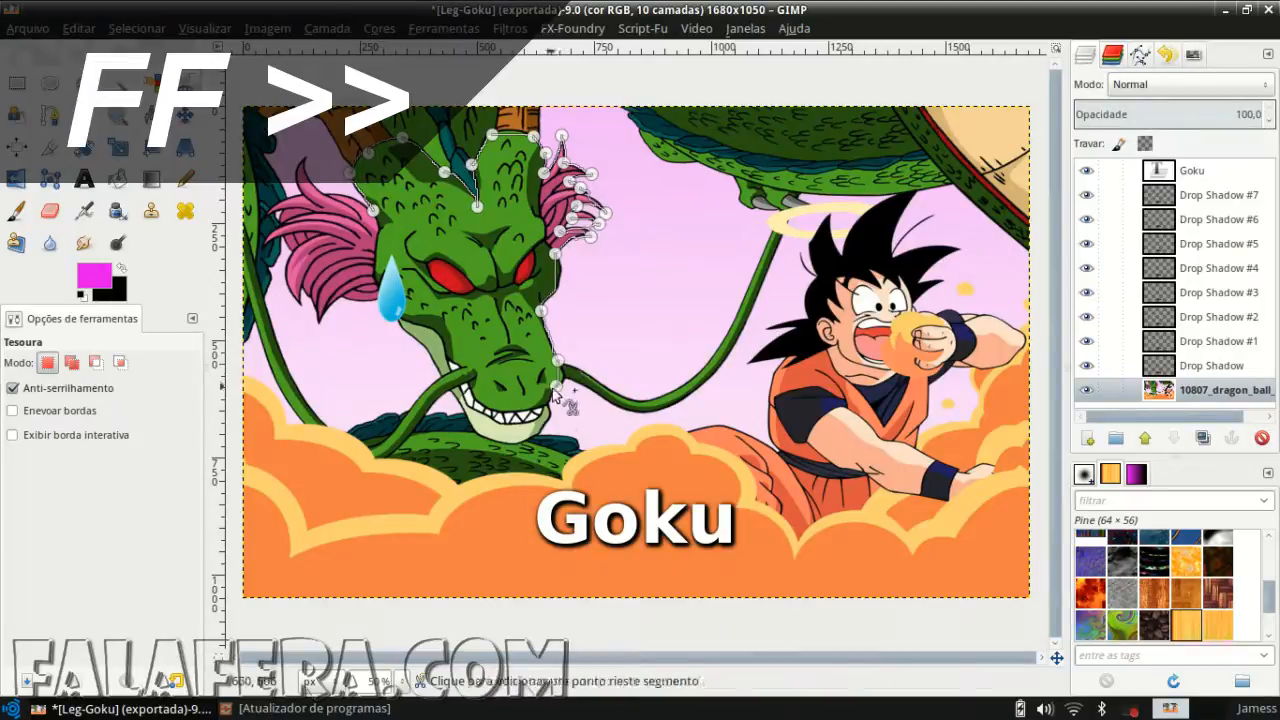
click(556, 386)
click(548, 413)
click(513, 441)
click(470, 421)
click(452, 394)
click(426, 348)
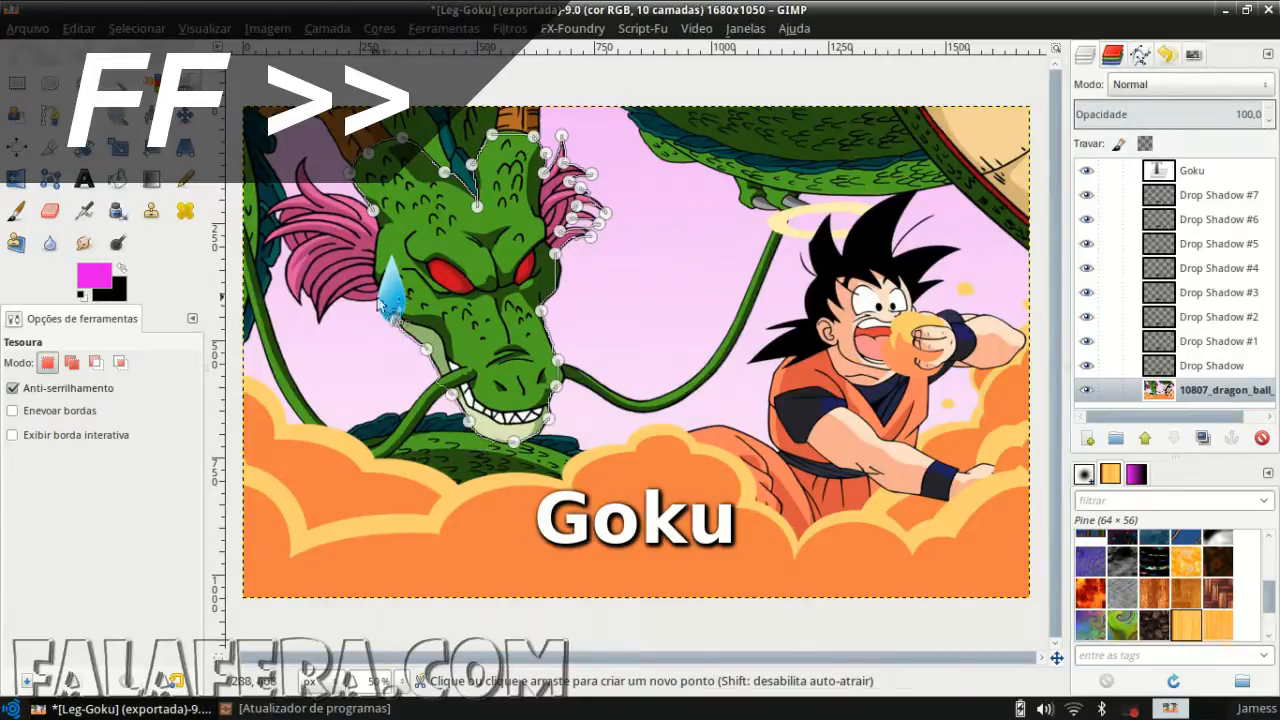
click(396, 320)
click(379, 299)
click(343, 298)
click(299, 305)
click(309, 289)
click(297, 288)
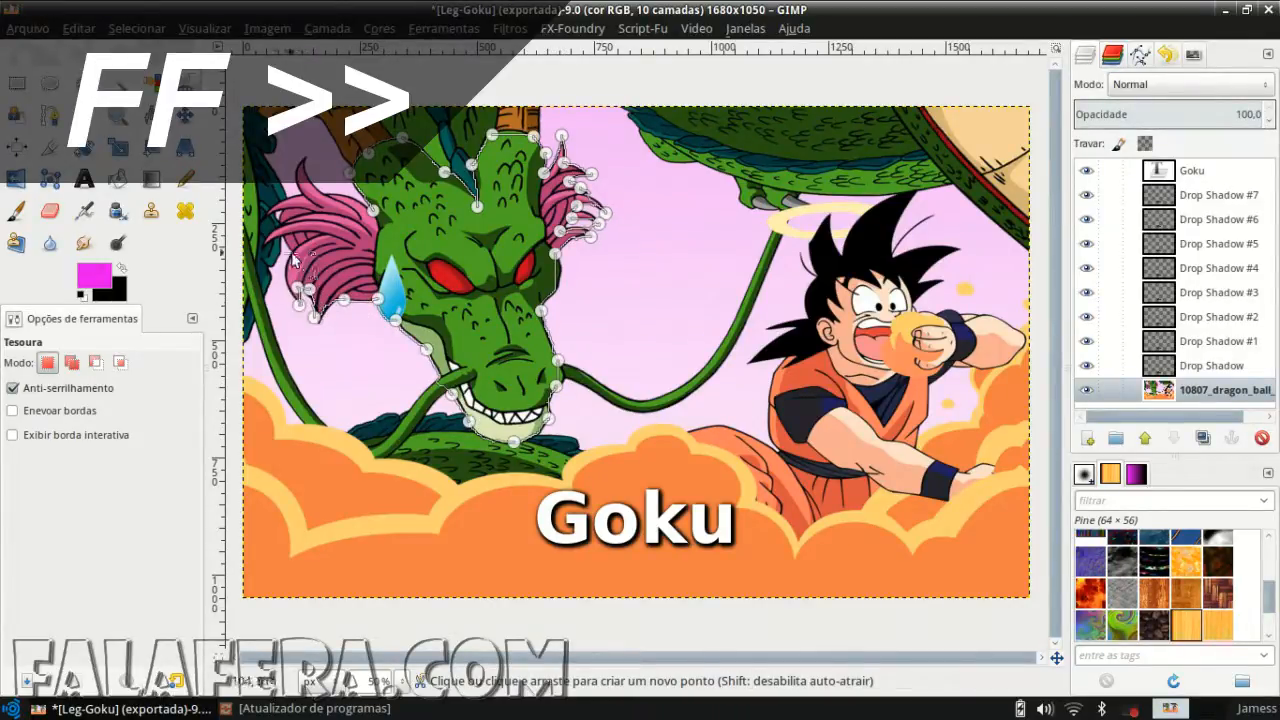
click(291, 253)
click(264, 237)
click(262, 217)
click(285, 211)
click(306, 189)
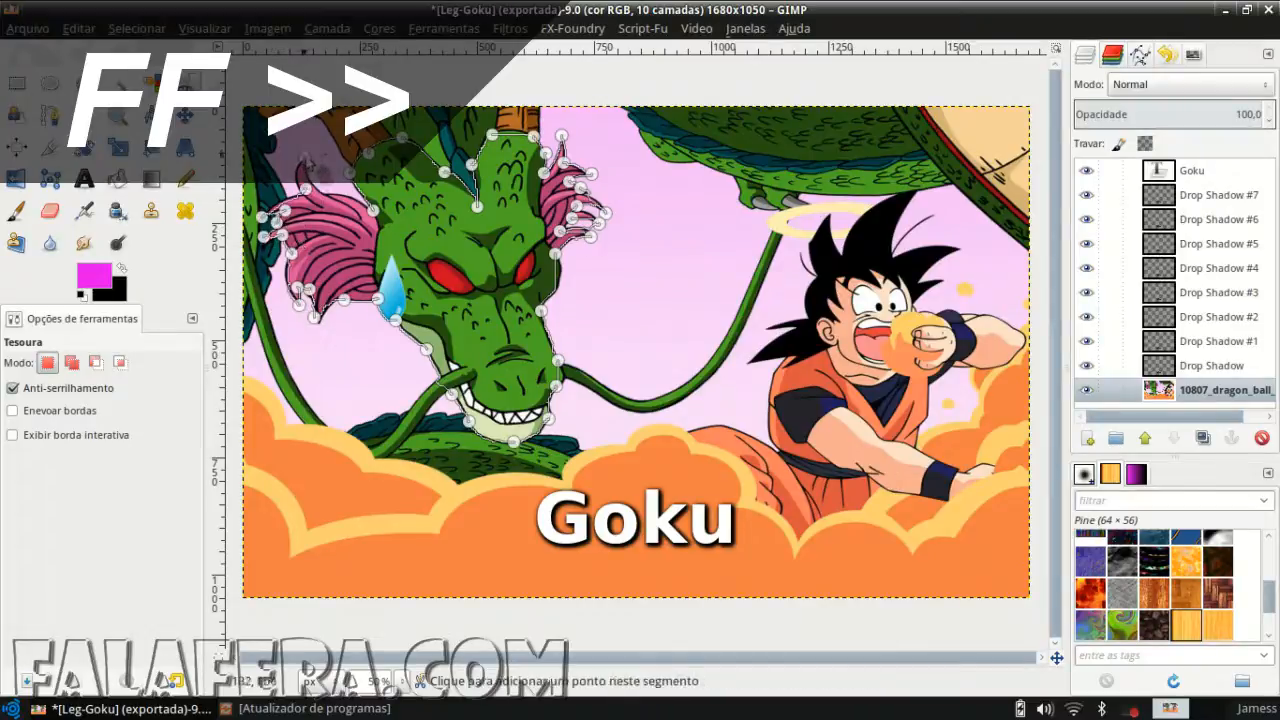
click(305, 157)
click(321, 190)
click(372, 210)
click(470, 240)
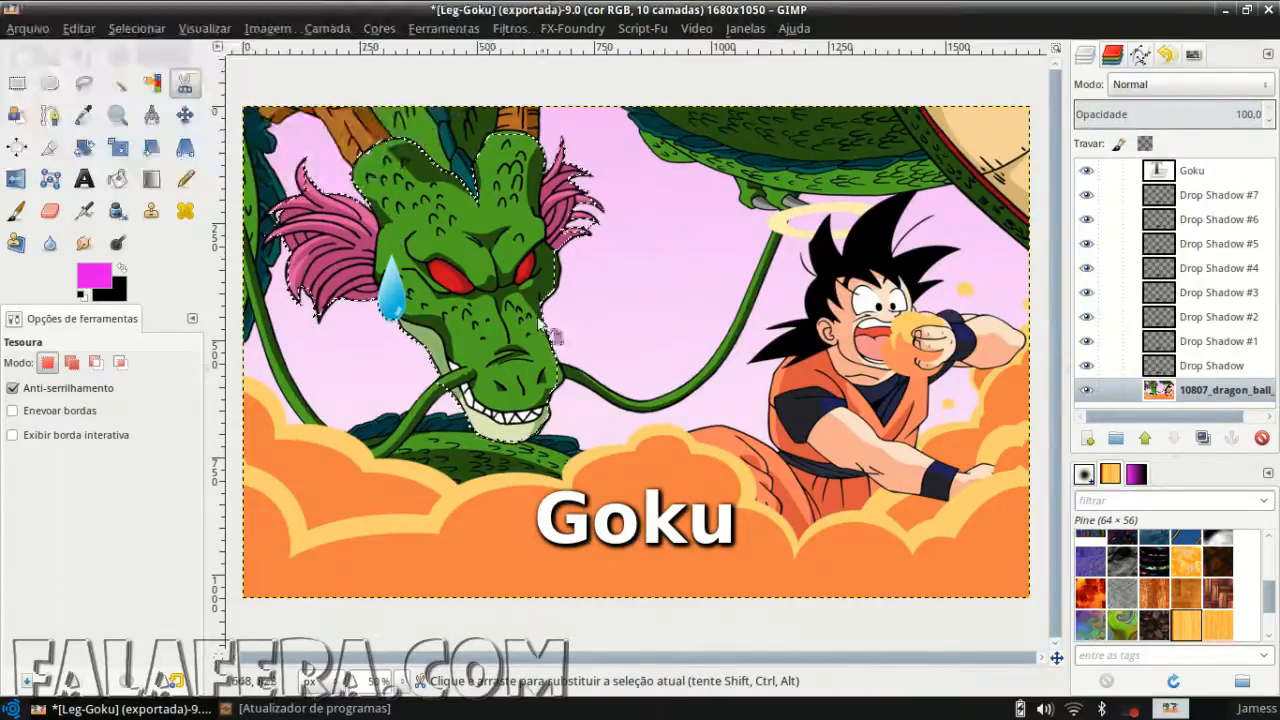
Convert the dragon head selection into a 10 px border with the feathered border option enabled
right_click(440, 313)
mouse_move(490, 374)
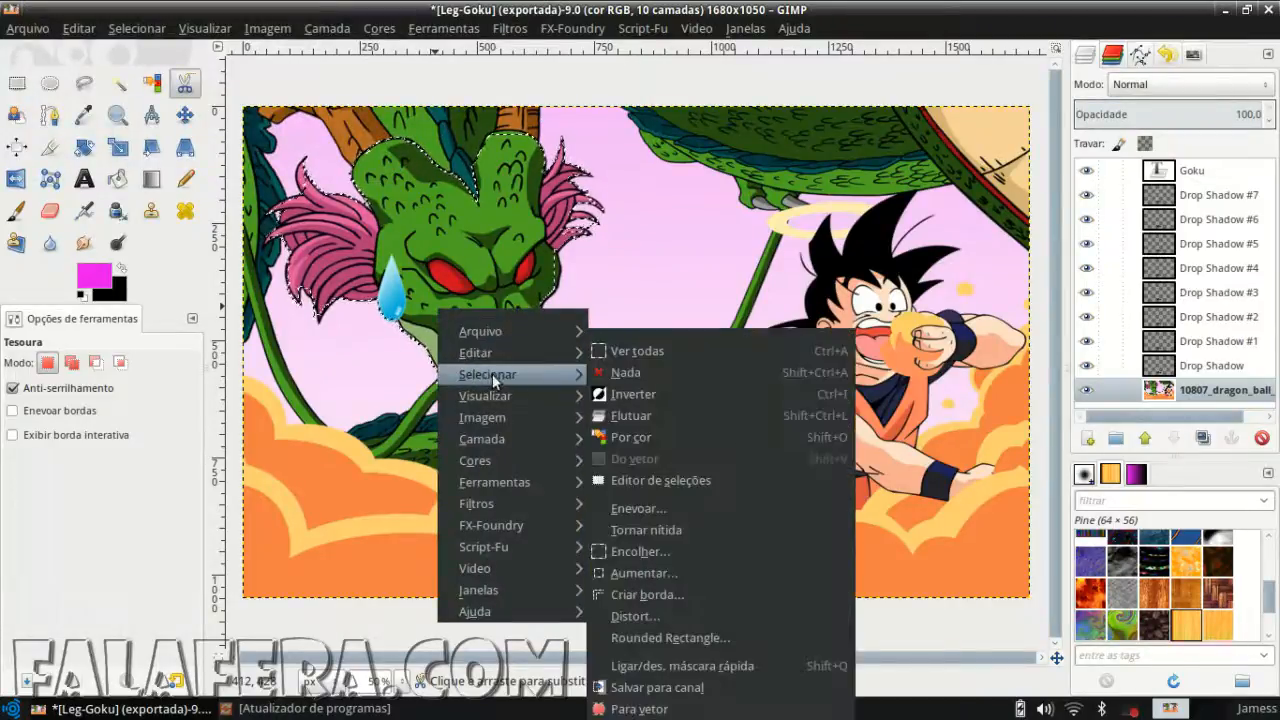
click(682, 596)
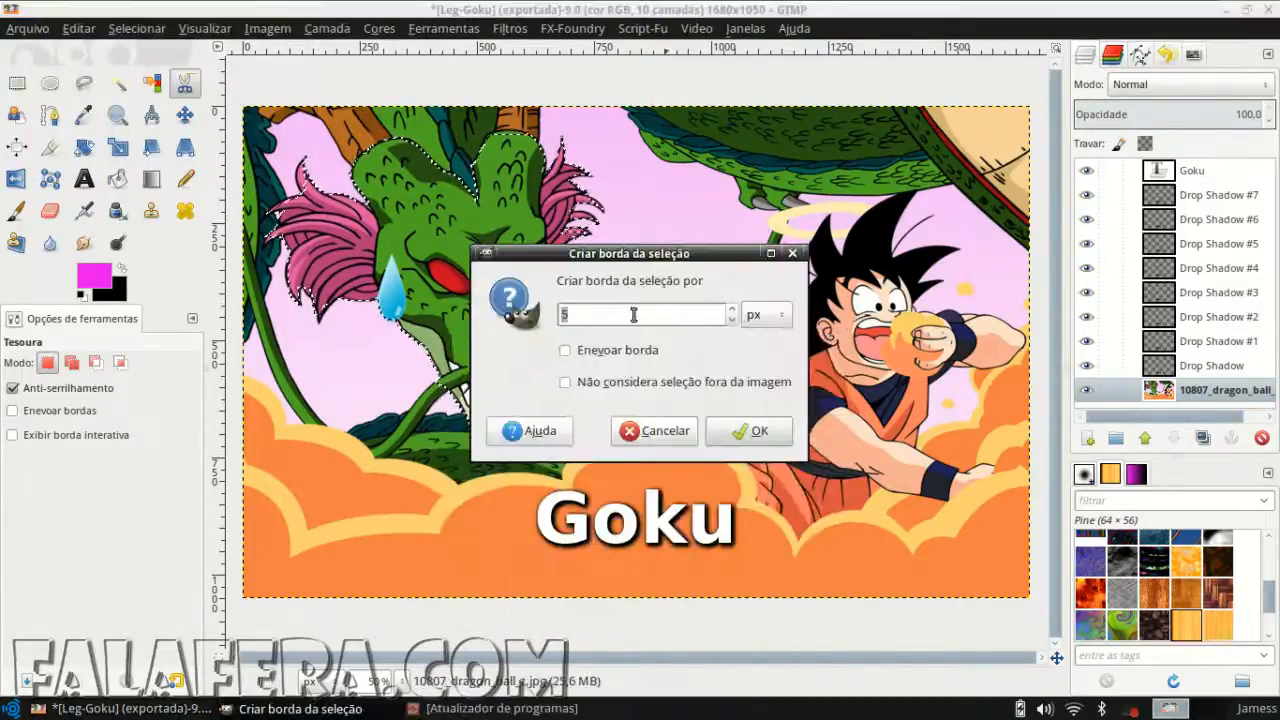
text(10)
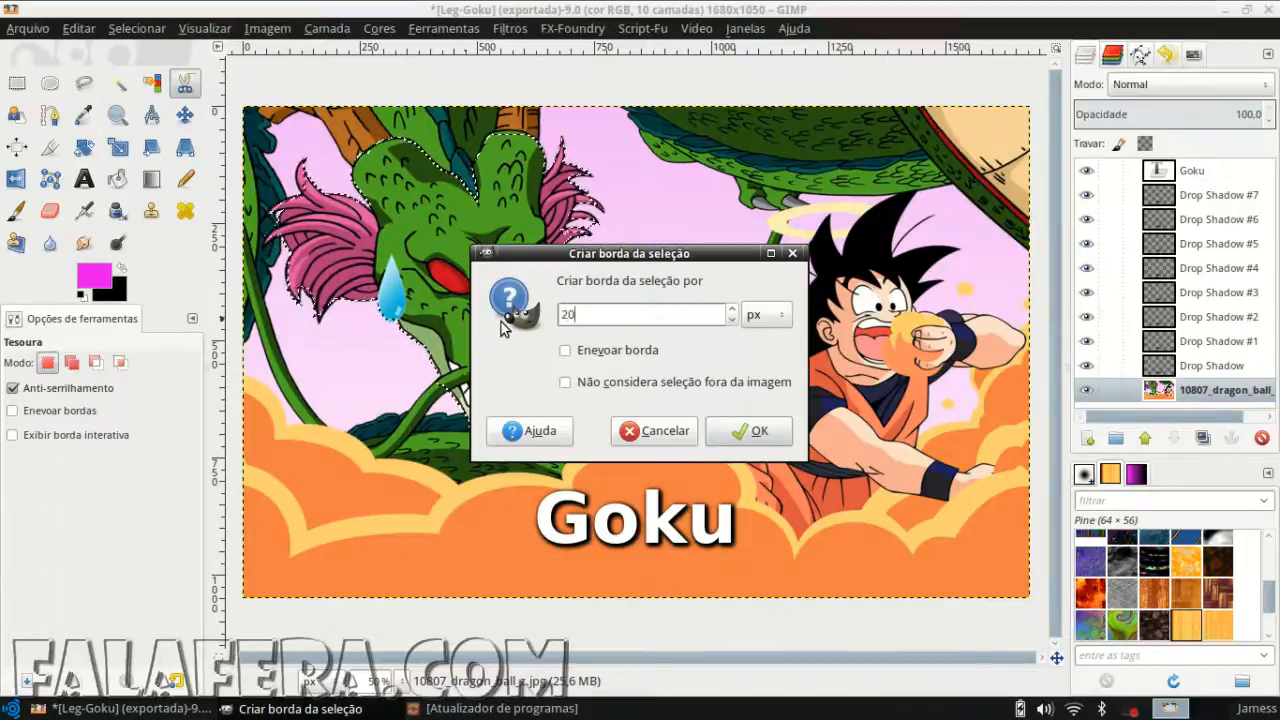
key(BackSpace)
key(BackSpace)
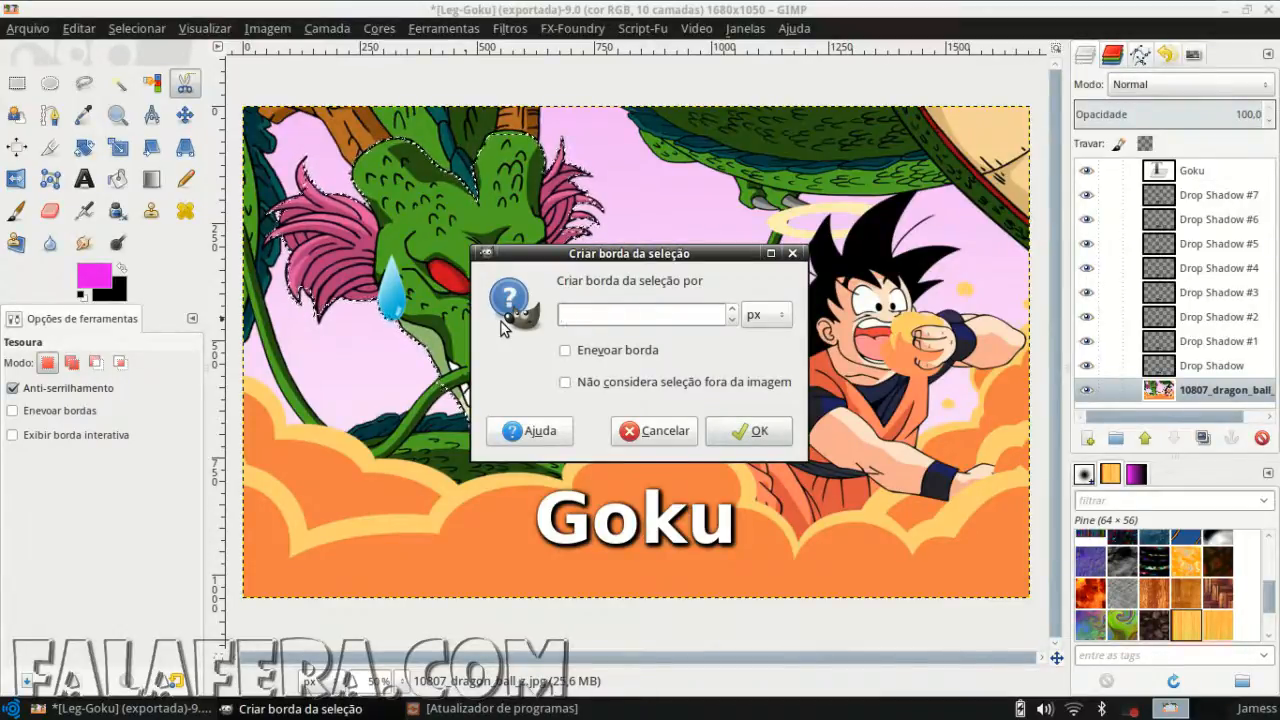
text(10)
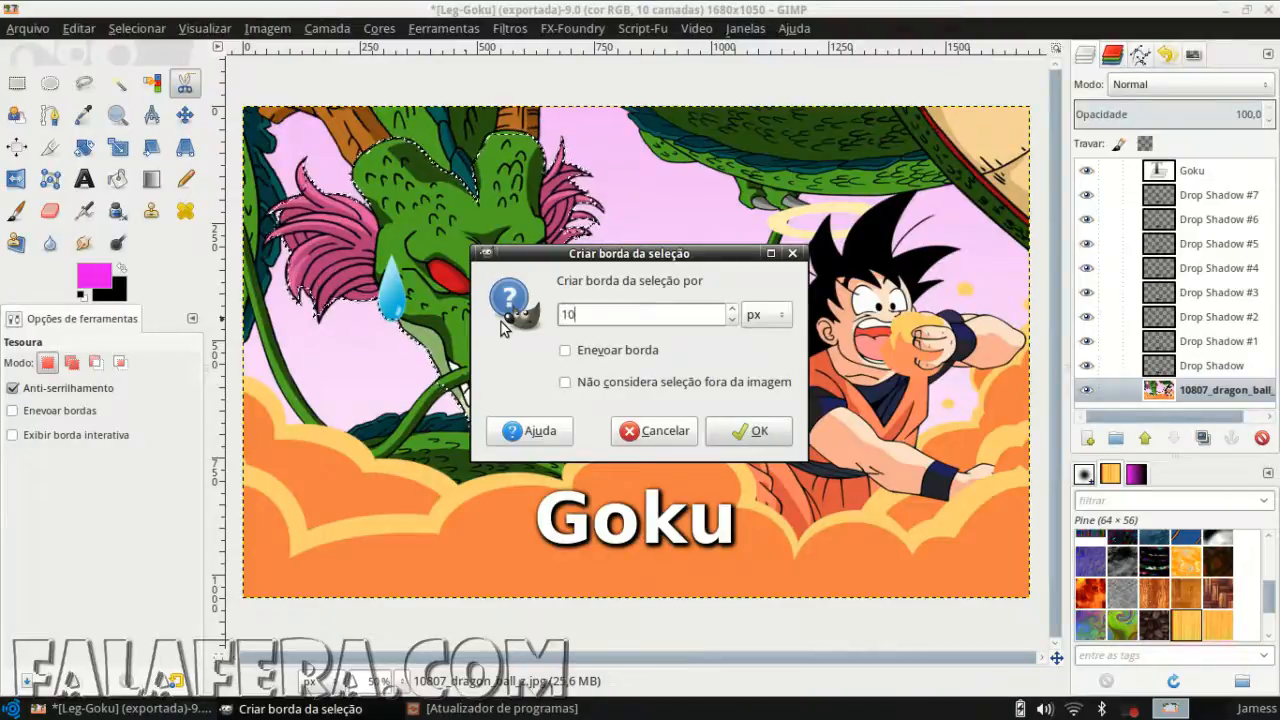
click(643, 352)
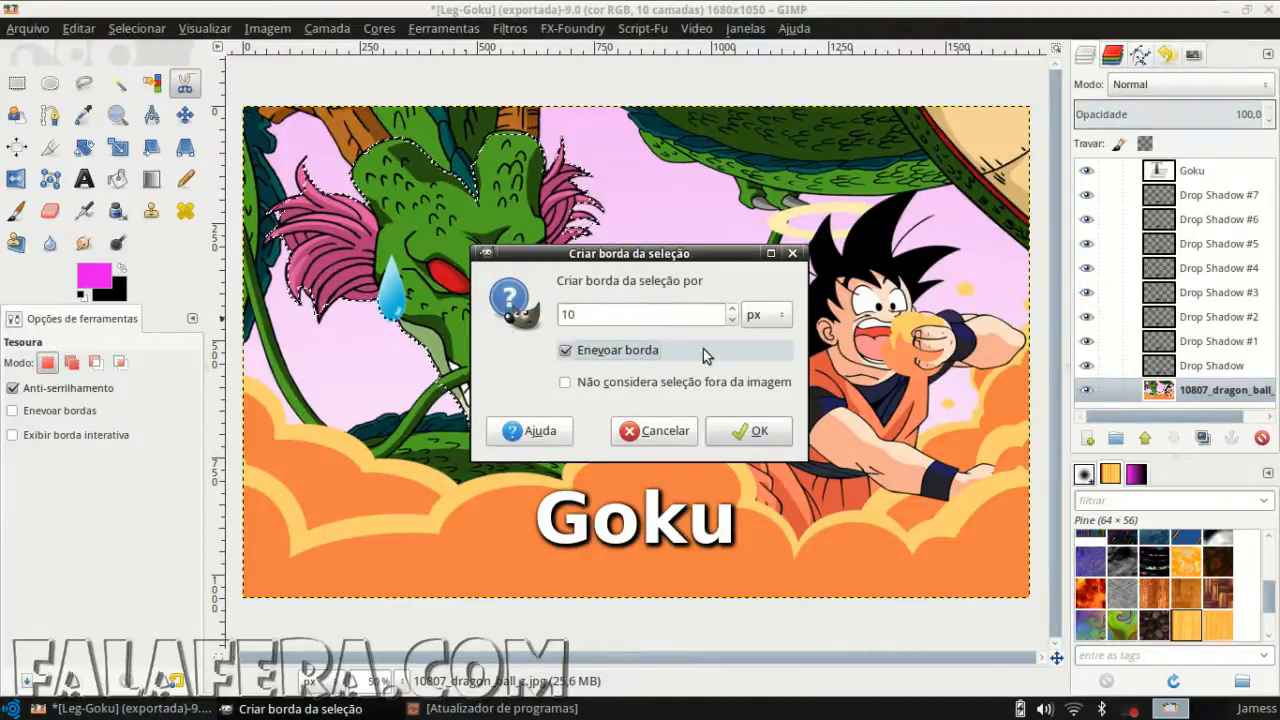
click(749, 431)
Set the foreground colour to white, fill the whole border selection around the dragon's head with it, and clear the selection
scroll(556, 150, up, 4)
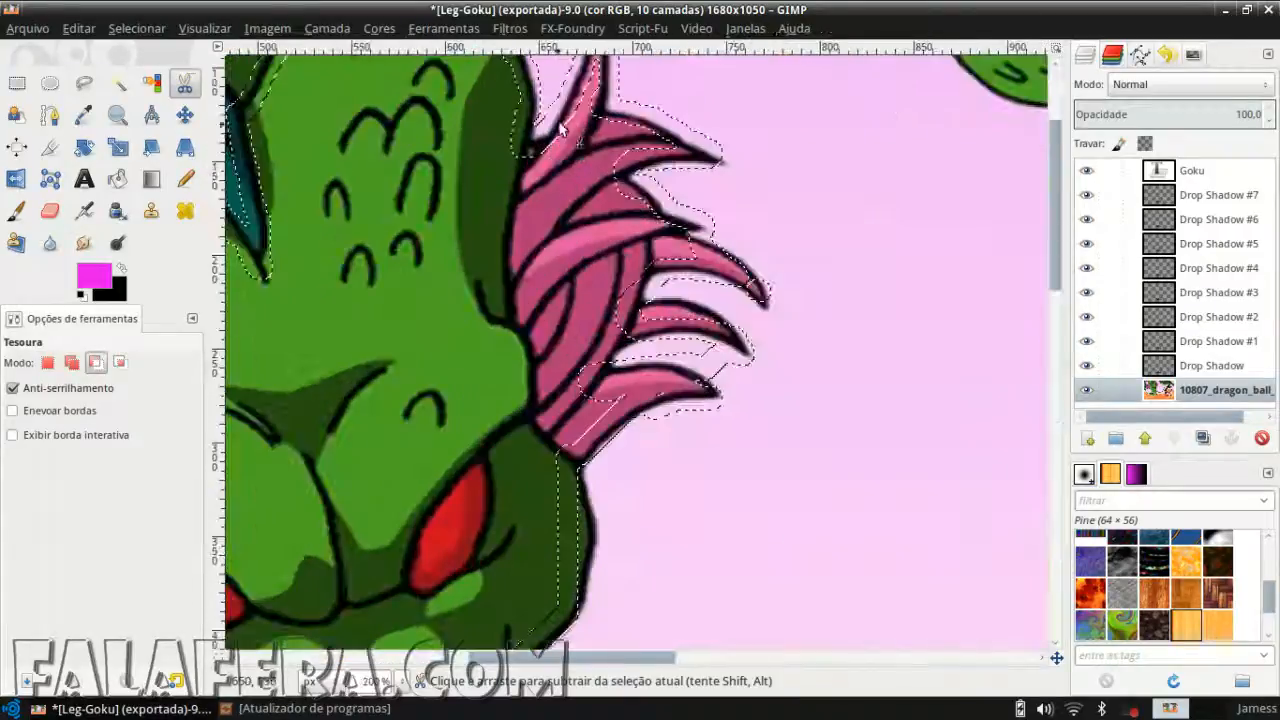
click(94, 276)
click(350, 325)
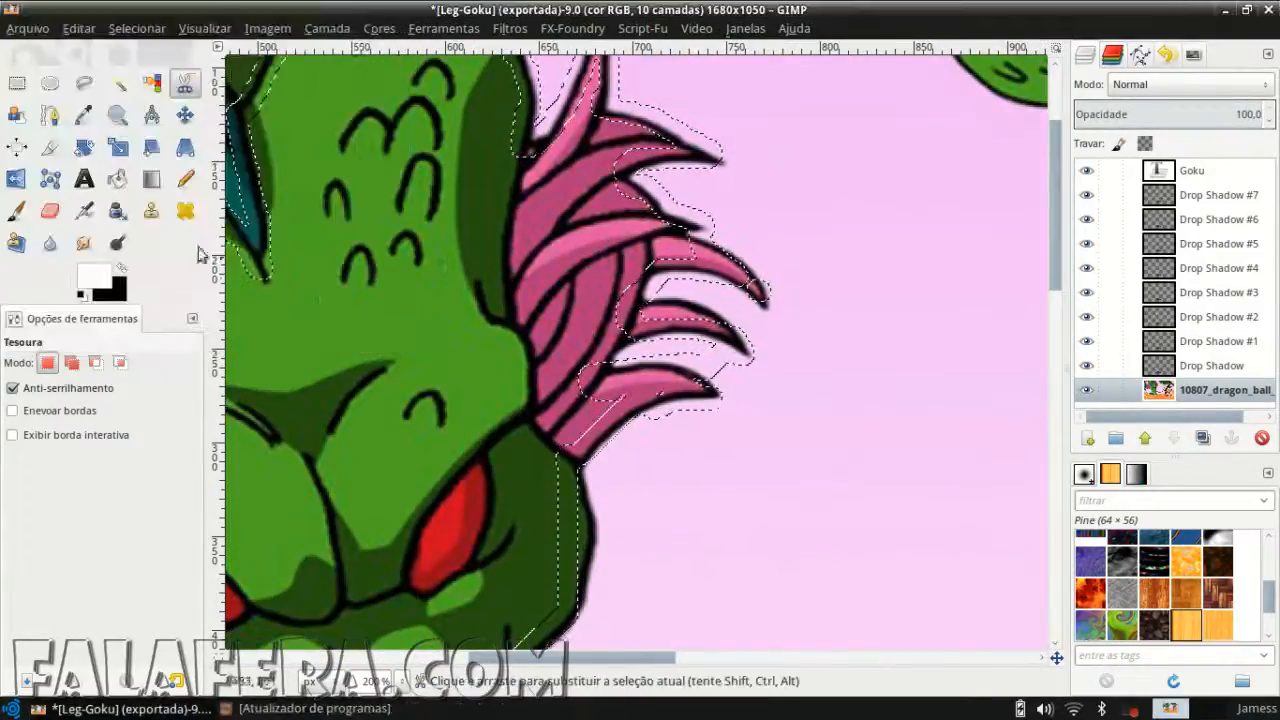
key(shift+b)
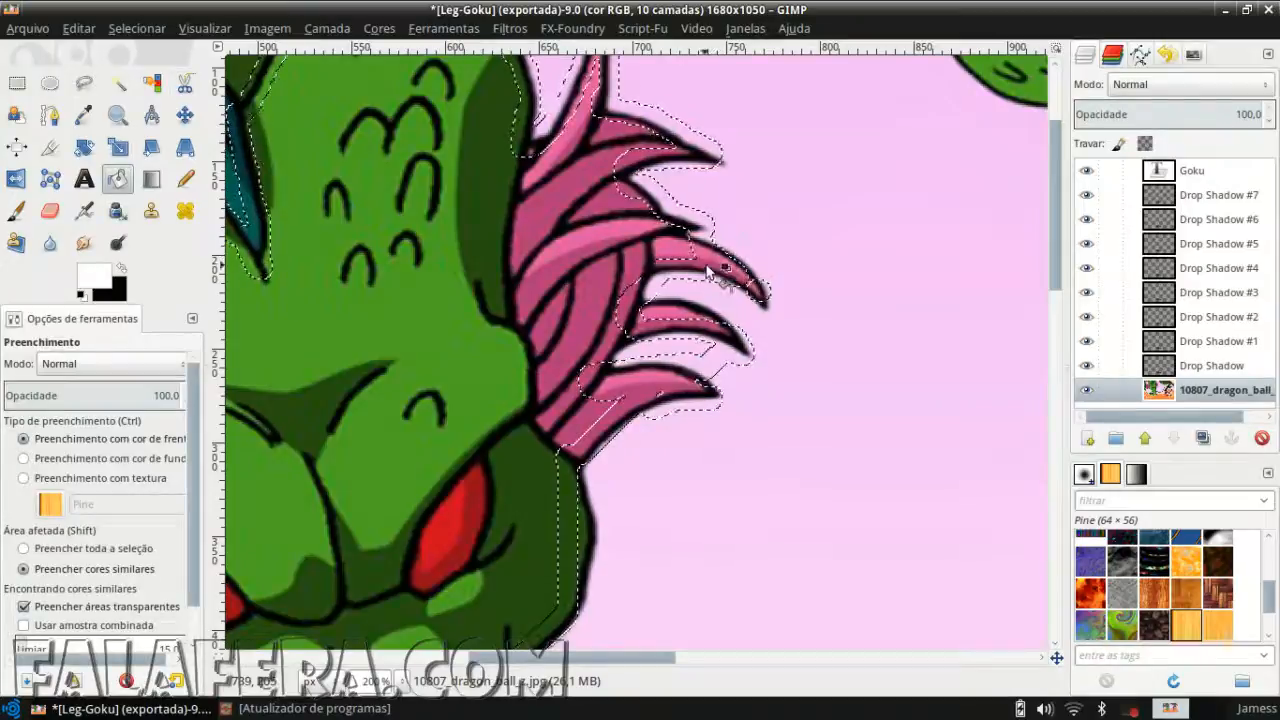
key(shift)
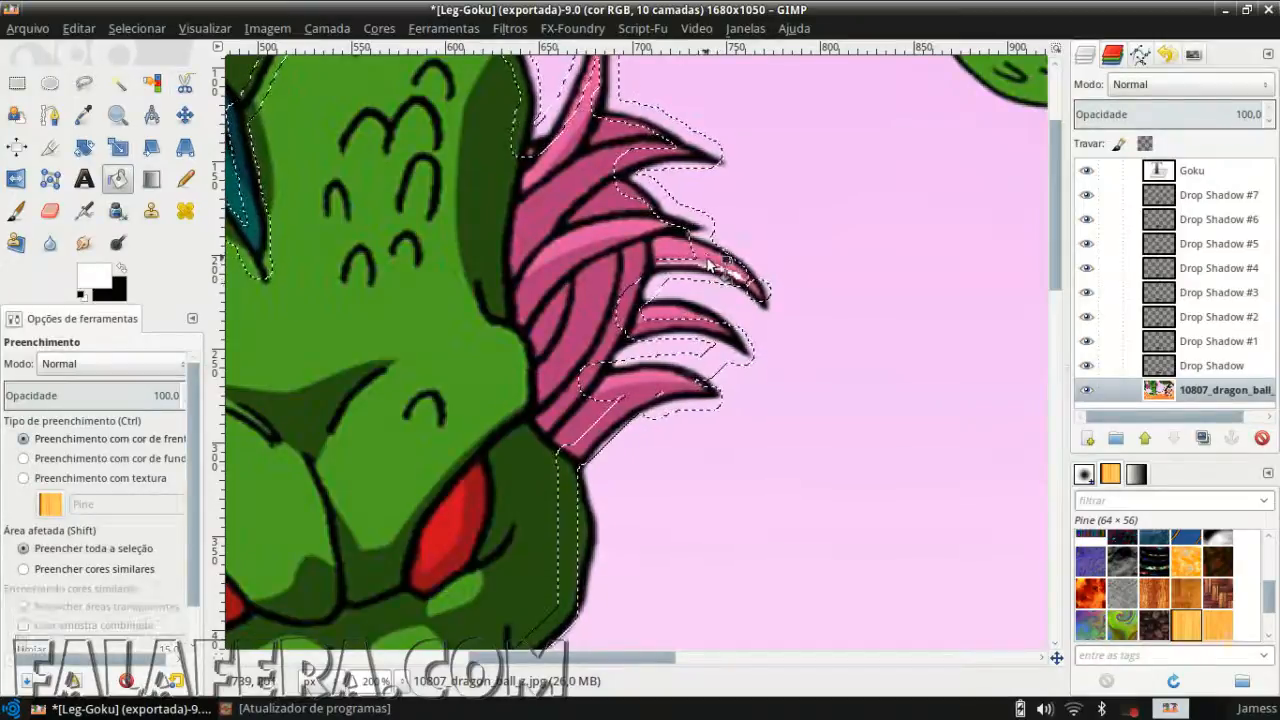
shift+click(707, 278)
ctrl+scroll(707, 278, down, 4)
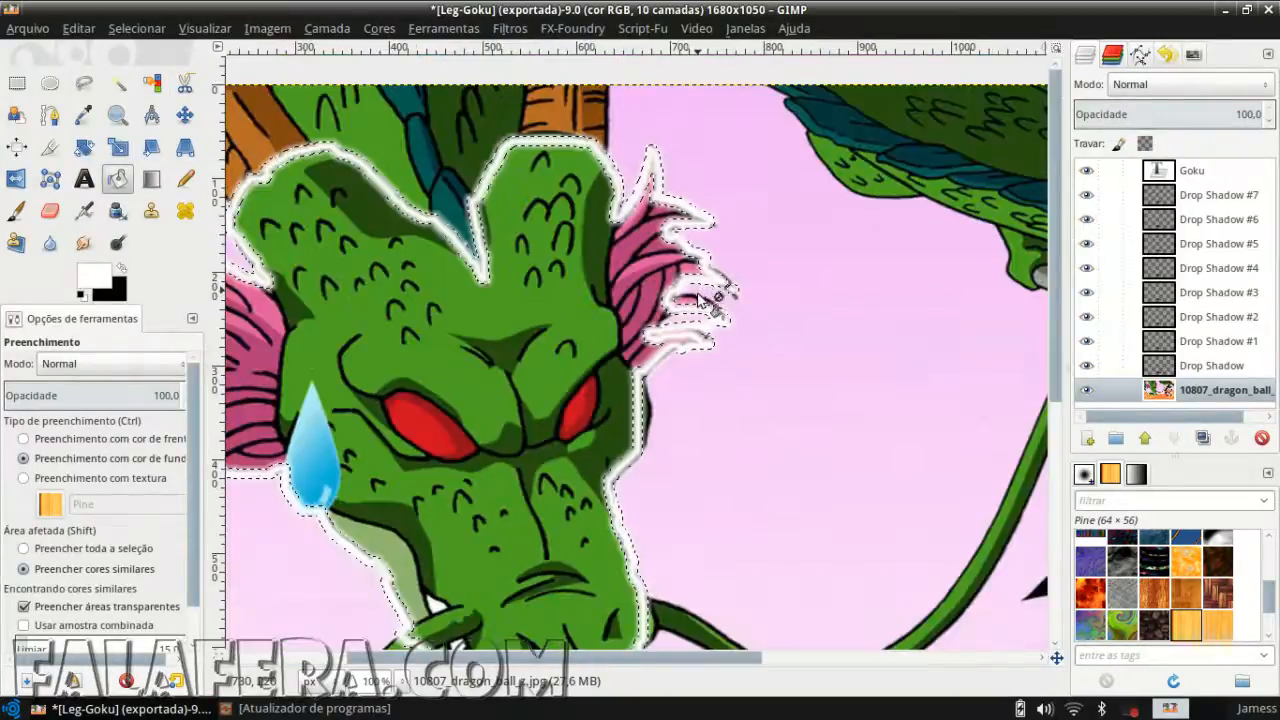
key(shift+ctrl+a)
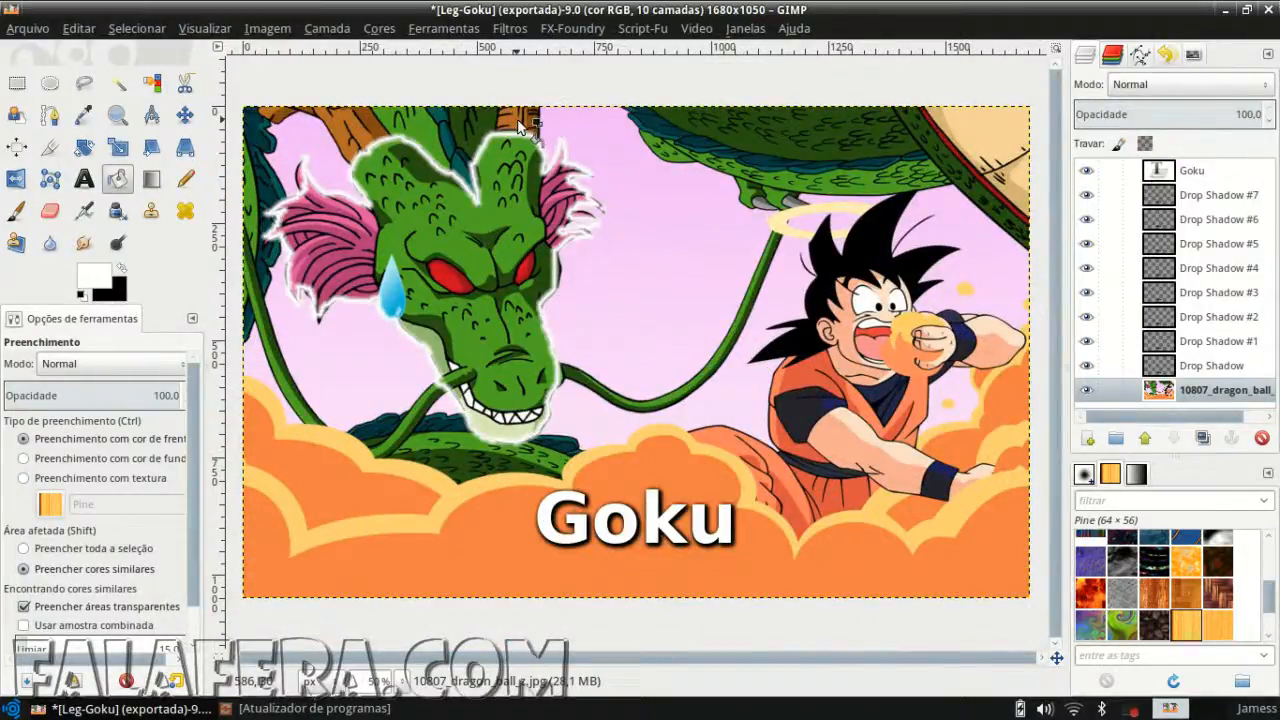
ctrl+scroll(546, 268, up, 3)
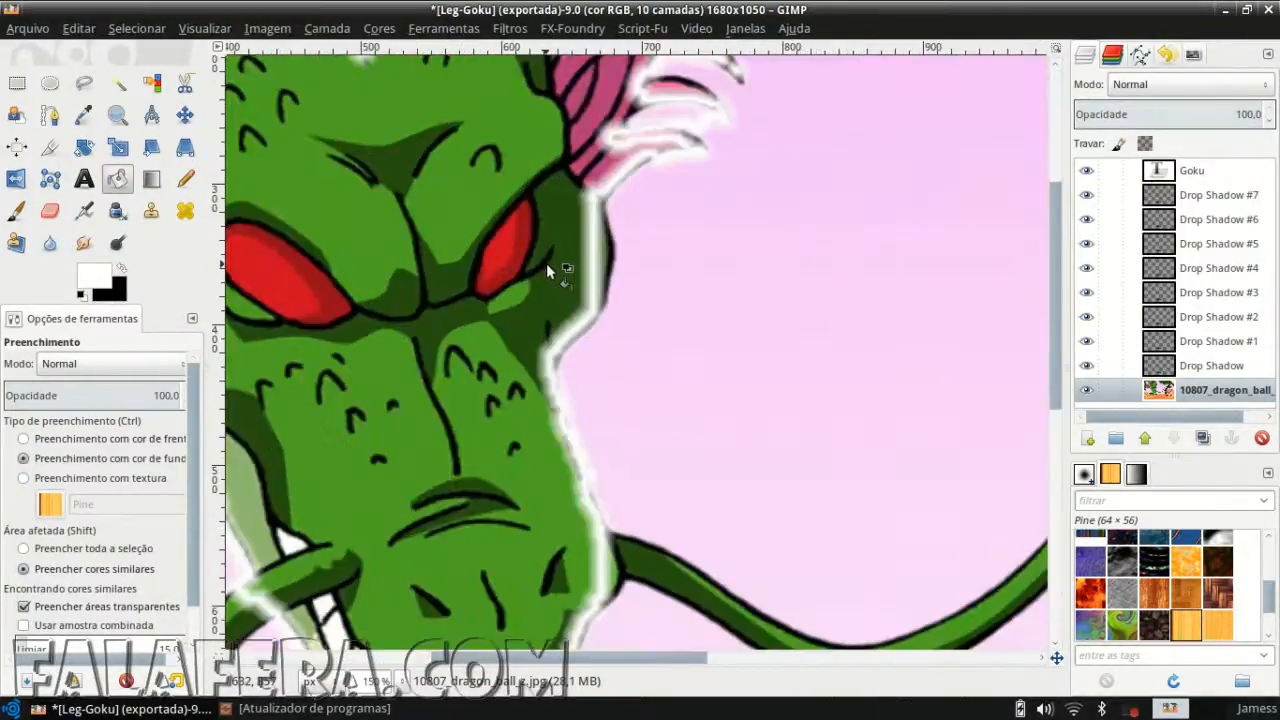
ctrl+scroll(546, 263, down, 3)
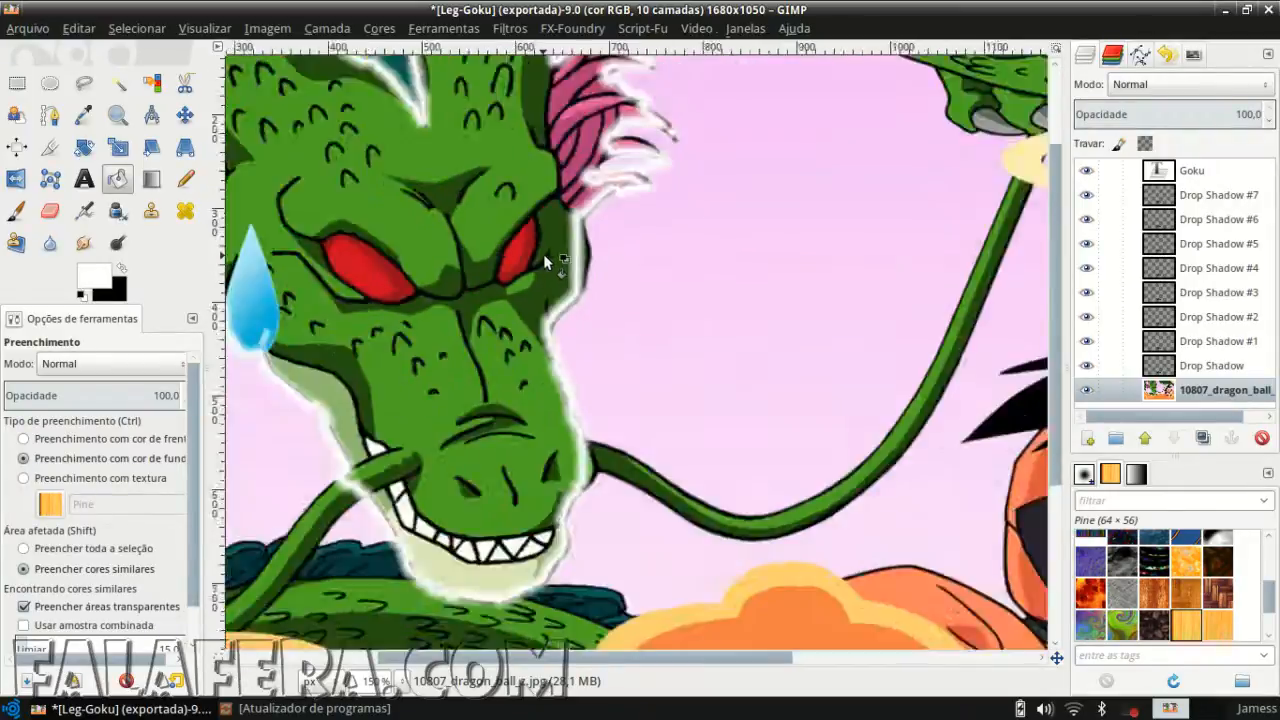